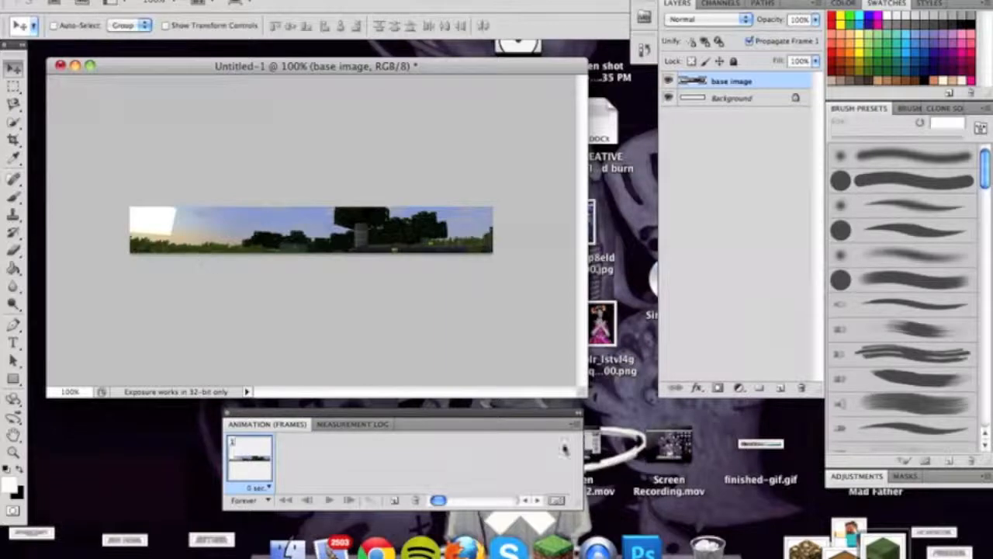
Select the group of ten block, character and text images on the desktop and open them in Photoshop.
{"action": "left_click", "coordinate": [768, 528]}
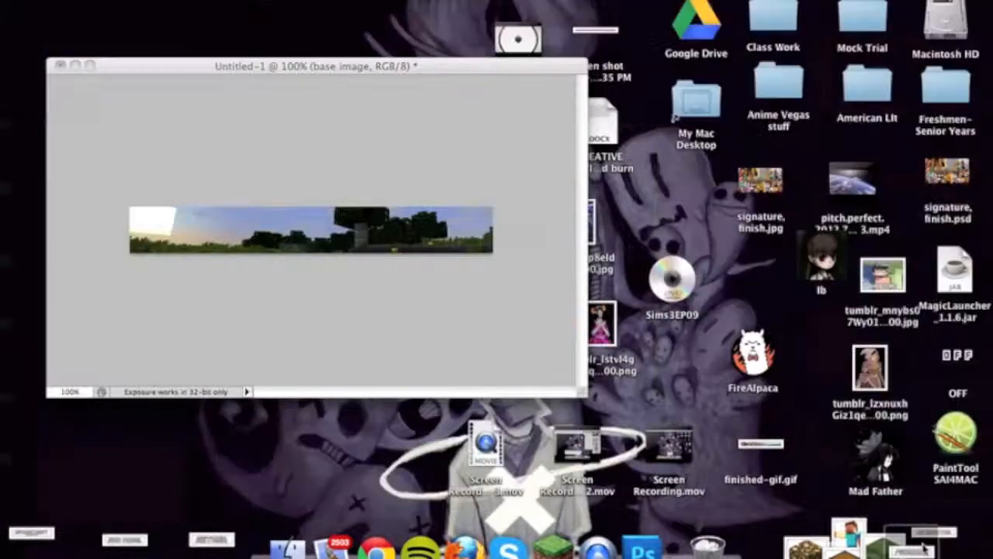
{"action": "left_click_drag", "start_coordinate": [768, 523], "coordinate": [951, 557]}
{"action": "right_click", "coordinate": [885, 545]}
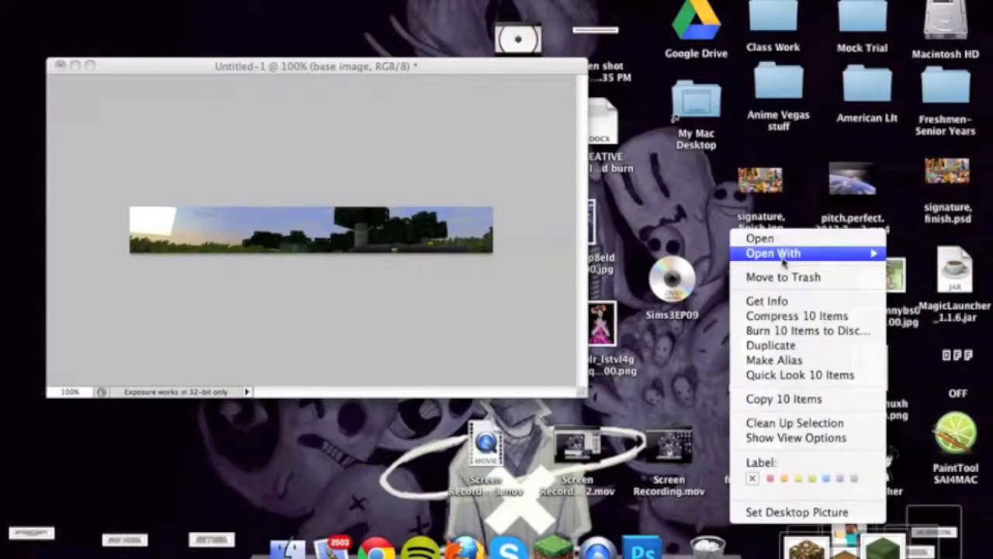
{"action": "mouse_move", "coordinate": [781, 256]}
{"action": "left_click", "coordinate": [650, 347]}
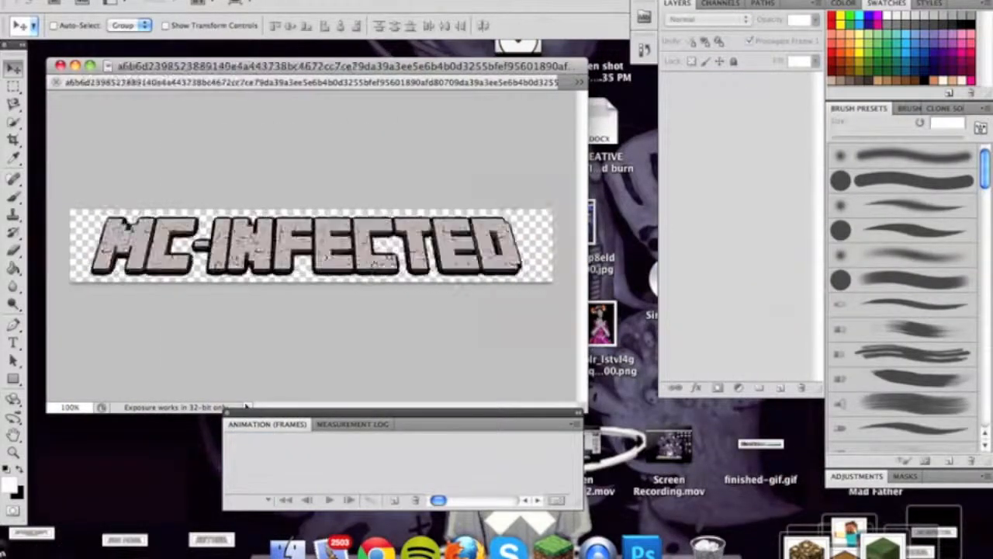
Select the three title text images on the desktop and open them in Photoshop as well.
{"action": "right_click", "coordinate": [178, 552]}
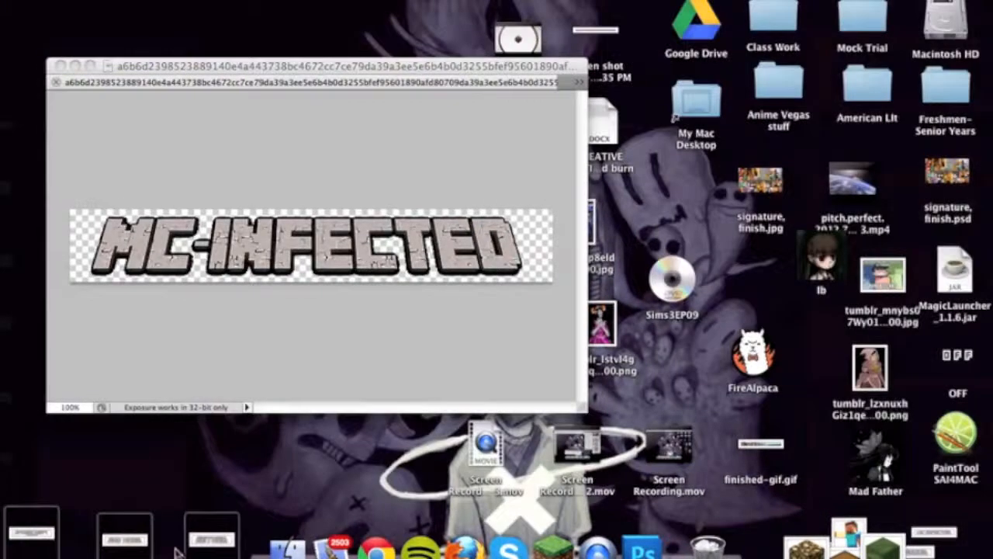
{"action": "left_click", "coordinate": [89, 529]}
{"action": "left_click_drag", "start_coordinate": [3, 525], "coordinate": [241, 557]}
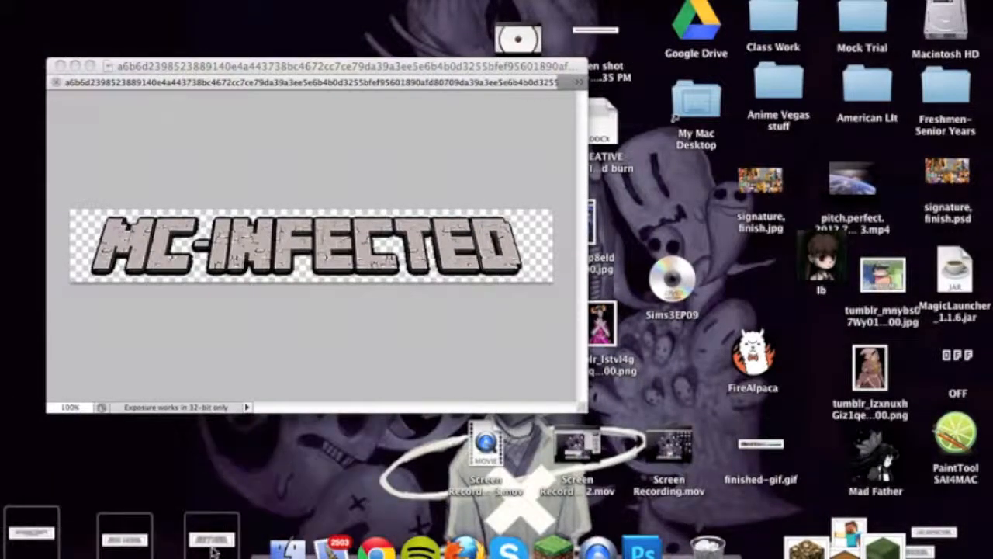
{"action": "right_click", "coordinate": [211, 537]}
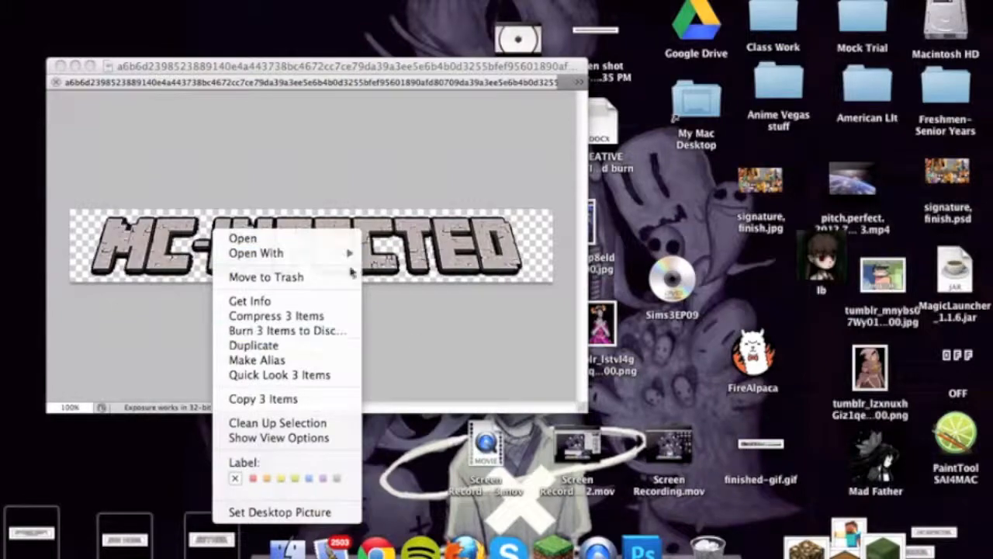
{"action": "mouse_move", "coordinate": [348, 254]}
{"action": "left_click", "coordinate": [459, 346]}
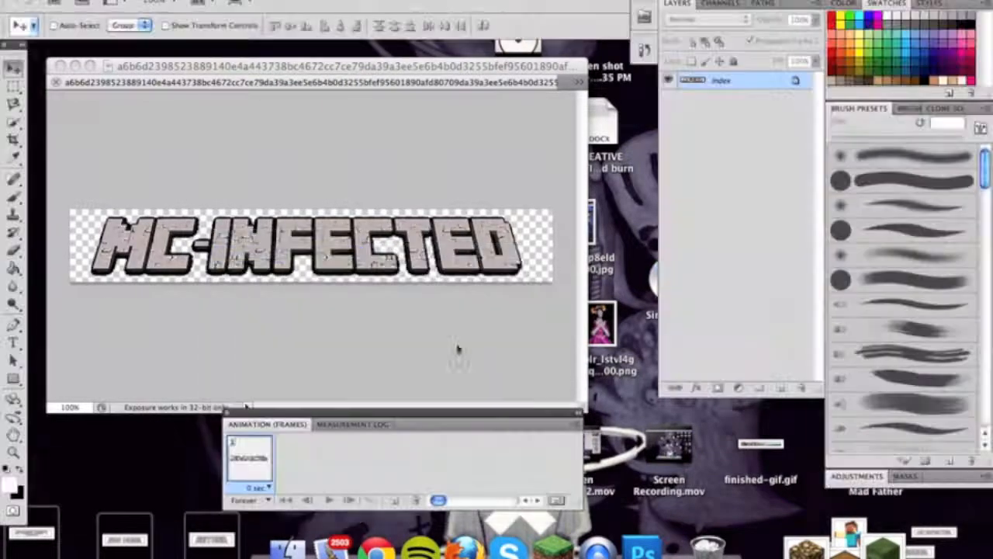
Detach the Untitled-1 banner document into its own floating window and move the aether.png window aside so both are visible.
{"action": "left_click_drag", "start_coordinate": [239, 75], "coordinate": [298, 76]}
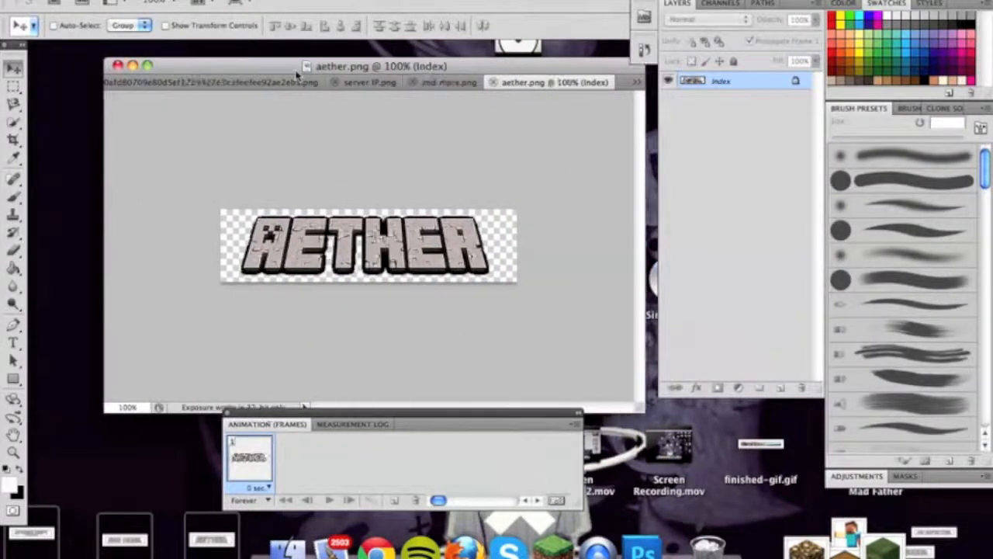
{"action": "left_click", "coordinate": [636, 82]}
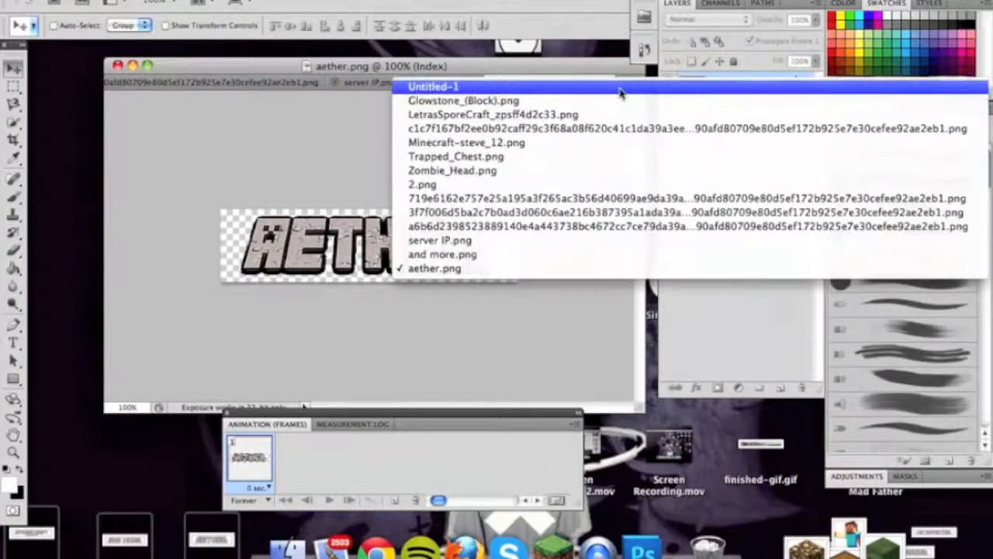
{"action": "left_click", "coordinate": [621, 88]}
{"action": "left_click_drag", "start_coordinate": [222, 83], "coordinate": [325, 197]}
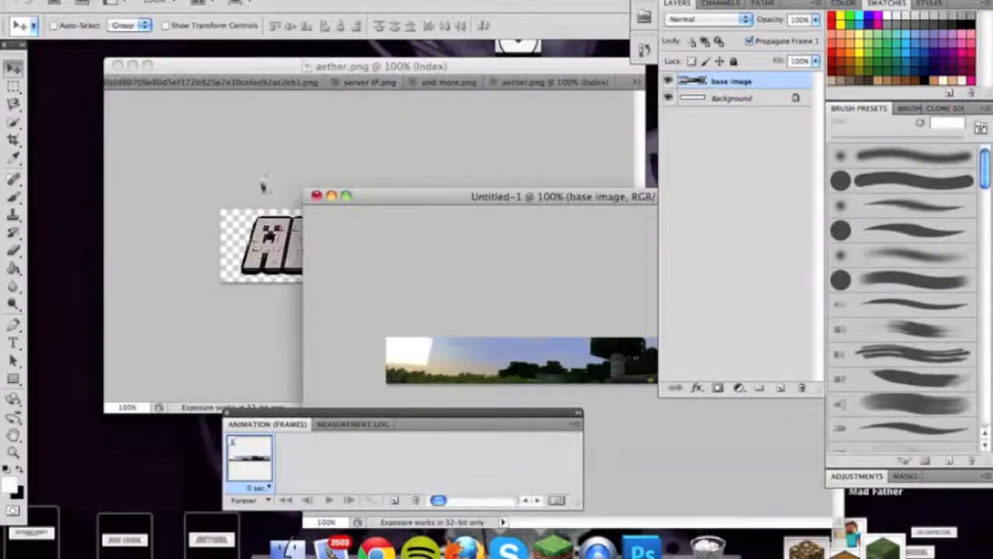
{"action": "left_click", "coordinate": [259, 71]}
{"action": "left_click_drag", "start_coordinate": [260, 70], "coordinate": [90, 53]}
Select the AETHER lettering in aether.png with a rectangular marquee and move it onto the middle of the Untitled-1 banner.
{"action": "left_click_drag", "start_coordinate": [192, 243], "coordinate": [575, 363]}
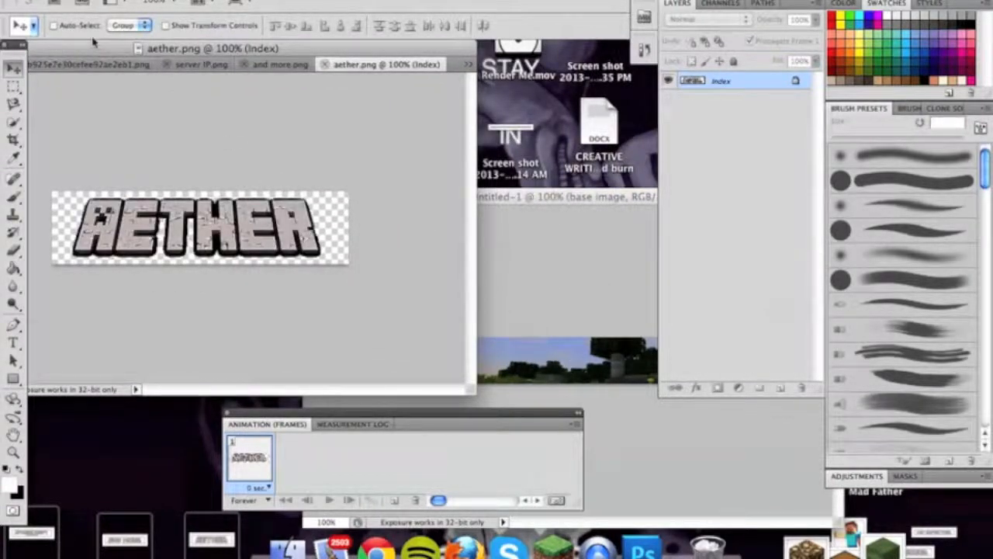
{"action": "left_click", "coordinate": [14, 89]}
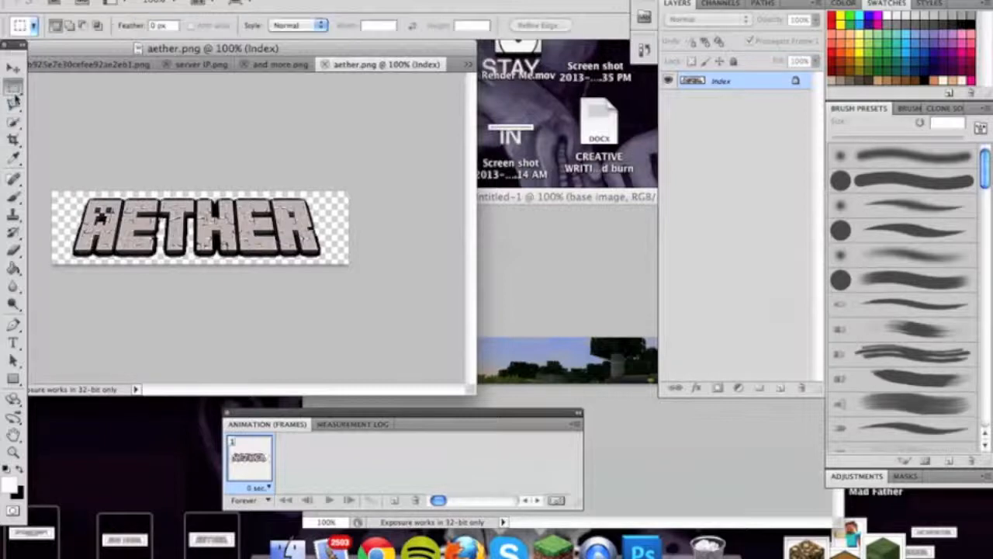
{"action": "left_click_drag", "start_coordinate": [70, 190], "coordinate": [268, 276]}
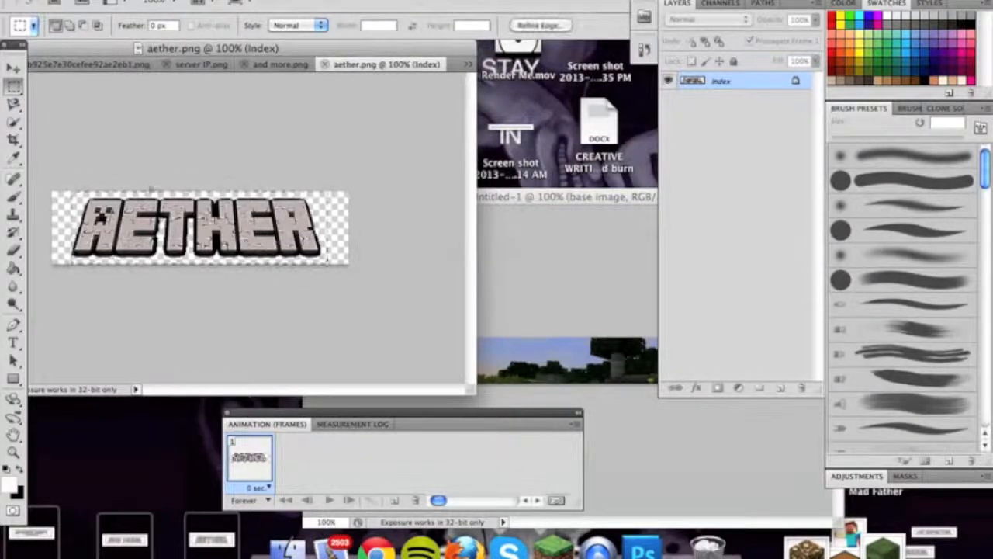
{"action": "key", "text": "v"}
{"action": "left_click_drag", "start_coordinate": [211, 246], "coordinate": [584, 374]}
{"action": "left_click_drag", "start_coordinate": [534, 200], "coordinate": [503, 183]}
{"action": "left_click_drag", "start_coordinate": [440, 143], "coordinate": [366, 85]}
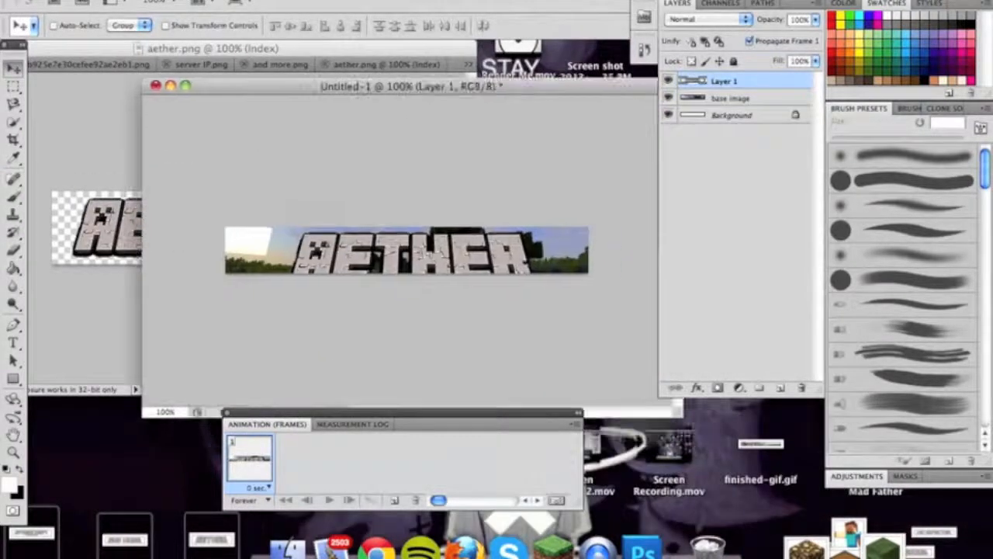
Scale the AETHER text layer to about 98.4% width and 86.8% height to fit the banner, and apply the transformation.
{"action": "left_click", "coordinate": [156, 0]}
{"action": "mouse_move", "coordinate": [257, 326]}
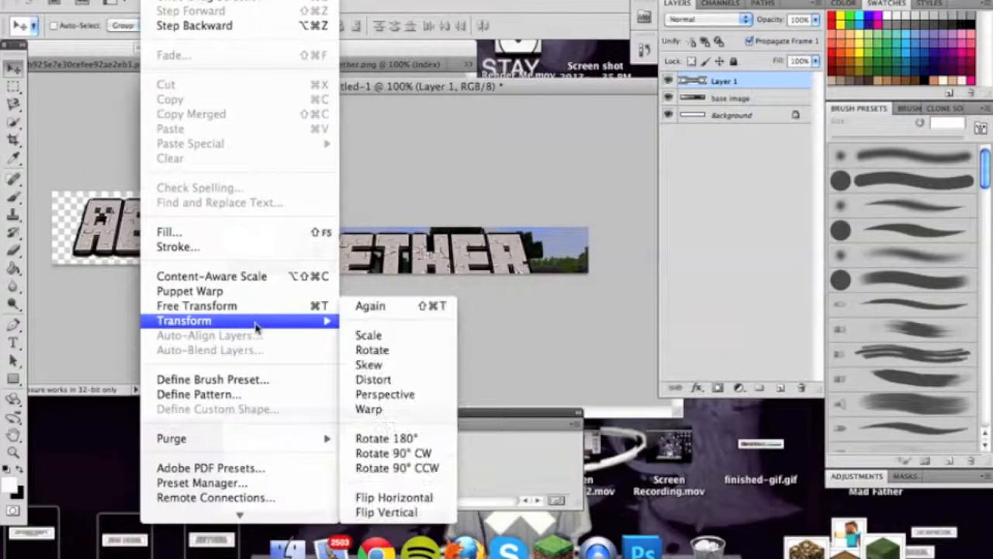
{"action": "left_click", "coordinate": [369, 335]}
{"action": "left_click_drag", "start_coordinate": [288, 292], "coordinate": [292, 283]}
{"action": "left_click", "coordinate": [12, 69]}
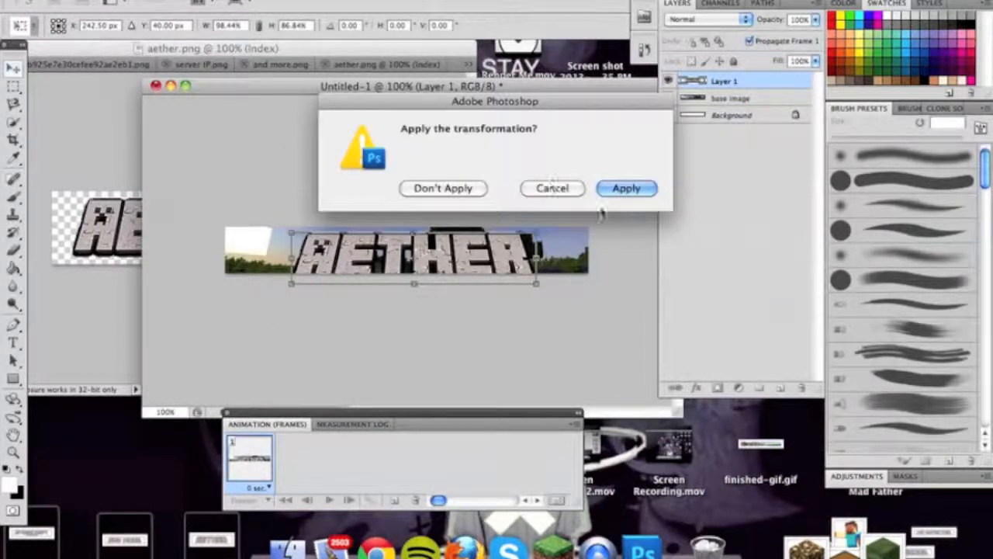
{"action": "left_click", "coordinate": [626, 188]}
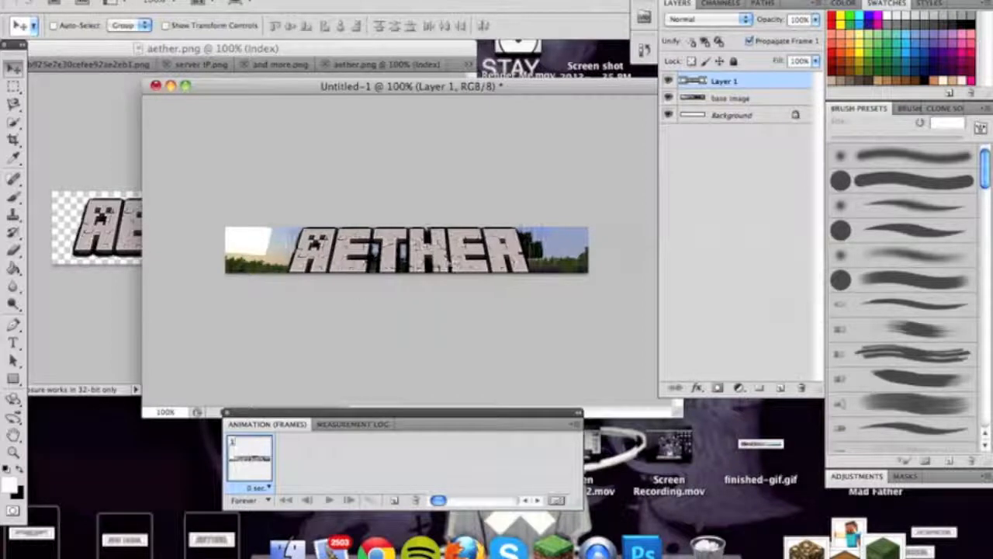
Close aether.png and bring up Glowstone_(Block).png, placing its window beside the banner document.
{"action": "left_click", "coordinate": [210, 67]}
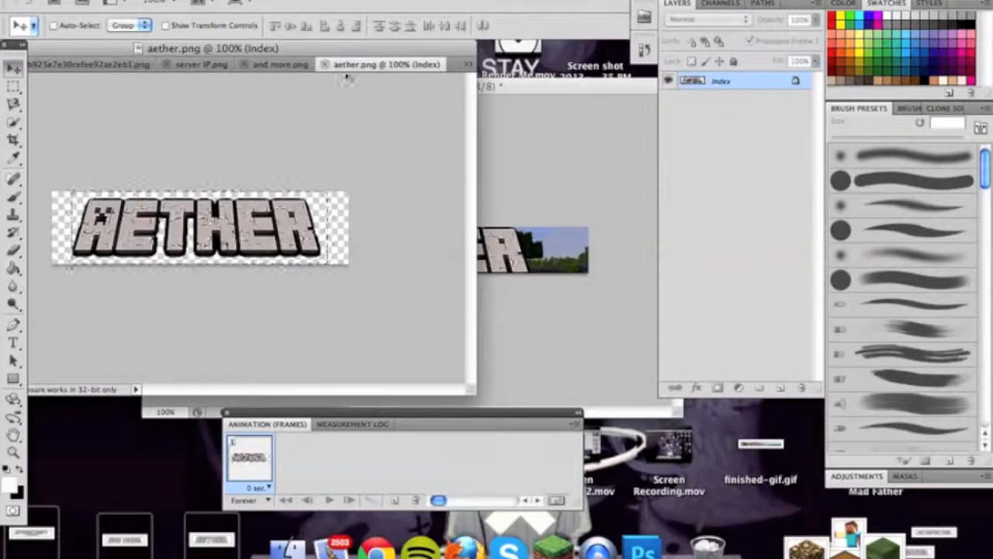
{"action": "left_click", "coordinate": [325, 65]}
{"action": "left_click_drag", "start_coordinate": [336, 53], "coordinate": [464, 53]}
{"action": "left_click", "coordinate": [602, 67]}
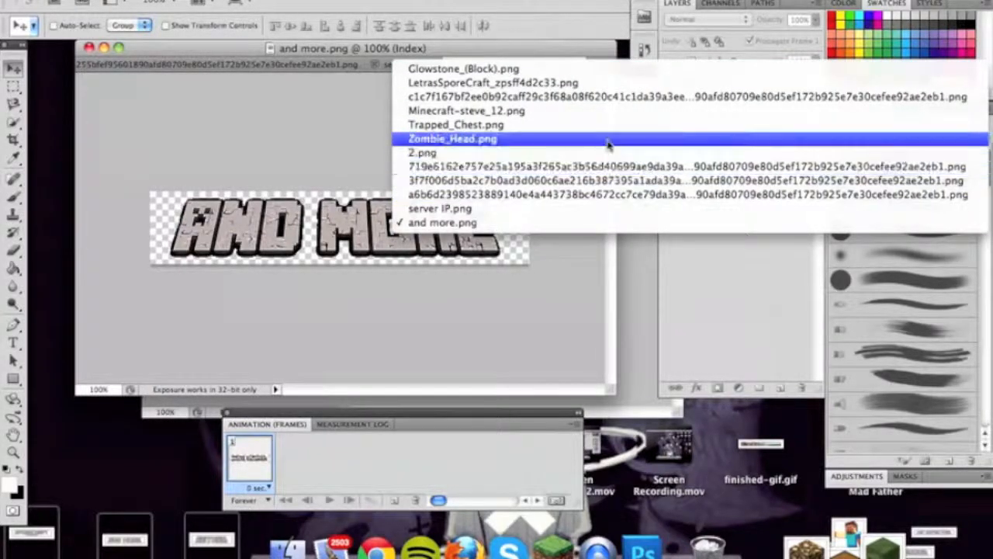
{"action": "left_click", "coordinate": [589, 70]}
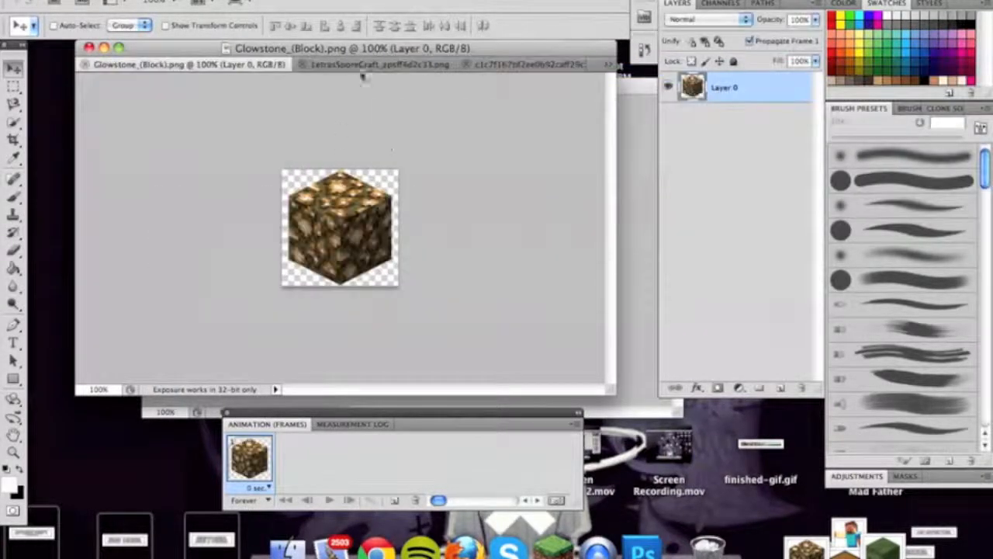
{"action": "left_click_drag", "start_coordinate": [368, 51], "coordinate": [249, 52]}
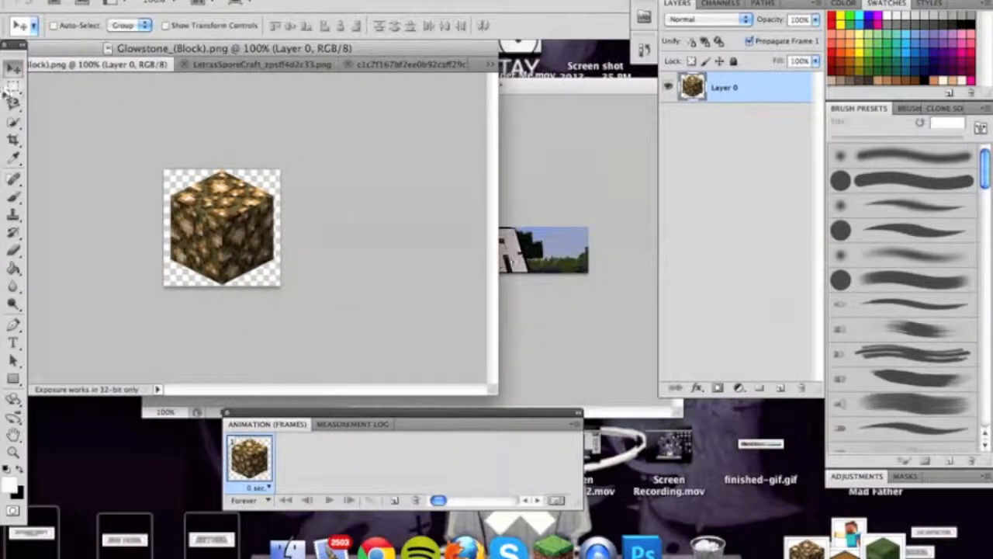
Select the whole glowstone block with a rectangular marquee and move it onto the banner just after the AETHER text.
{"action": "left_click", "coordinate": [13, 86]}
{"action": "left_click_drag", "start_coordinate": [162, 168], "coordinate": [281, 286]}
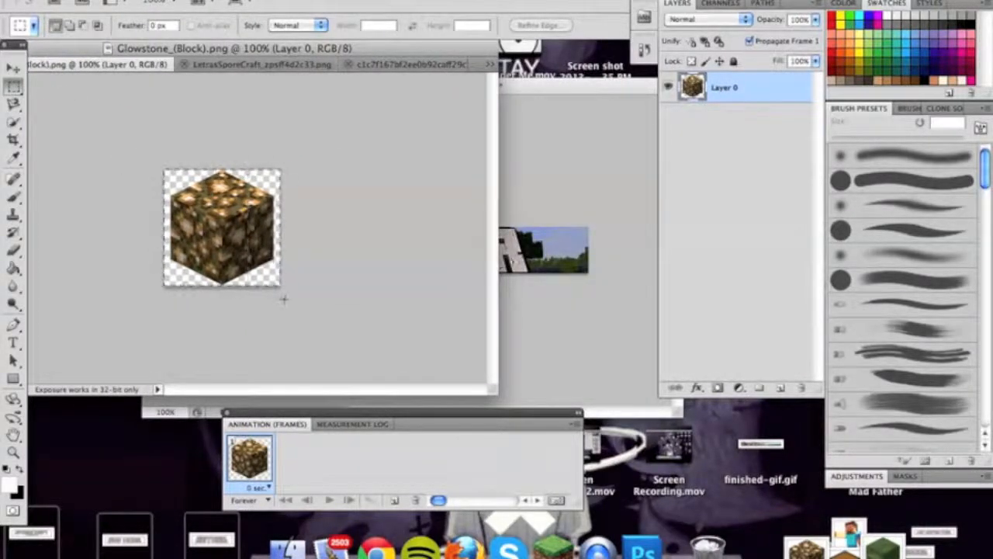
{"action": "left_click", "coordinate": [13, 68]}
{"action": "left_click_drag", "start_coordinate": [219, 231], "coordinate": [594, 260]}
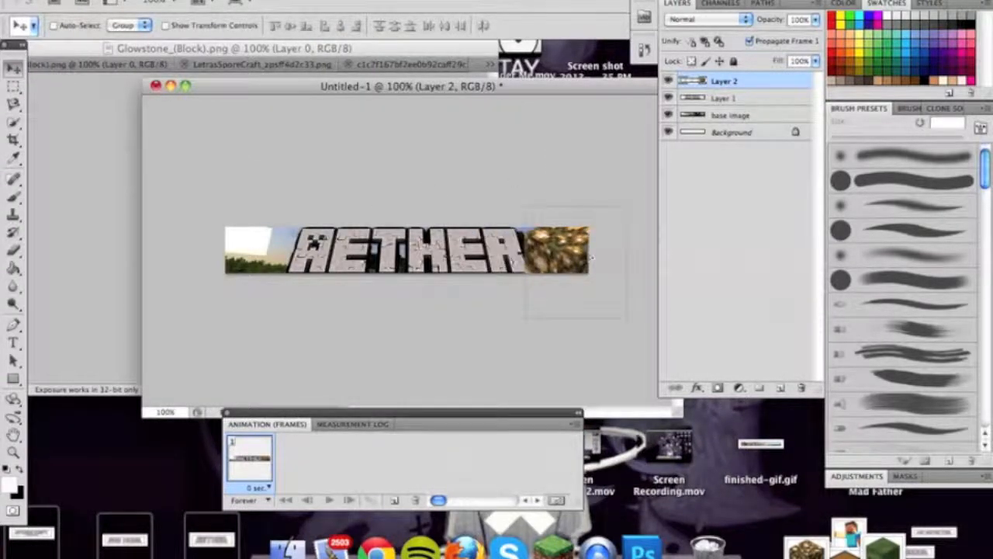
Scale the glowstone block to about 55.9% width and 44.6% height and fit it into the banner's end beside the text.
{"action": "left_click", "coordinate": [155, 1]}
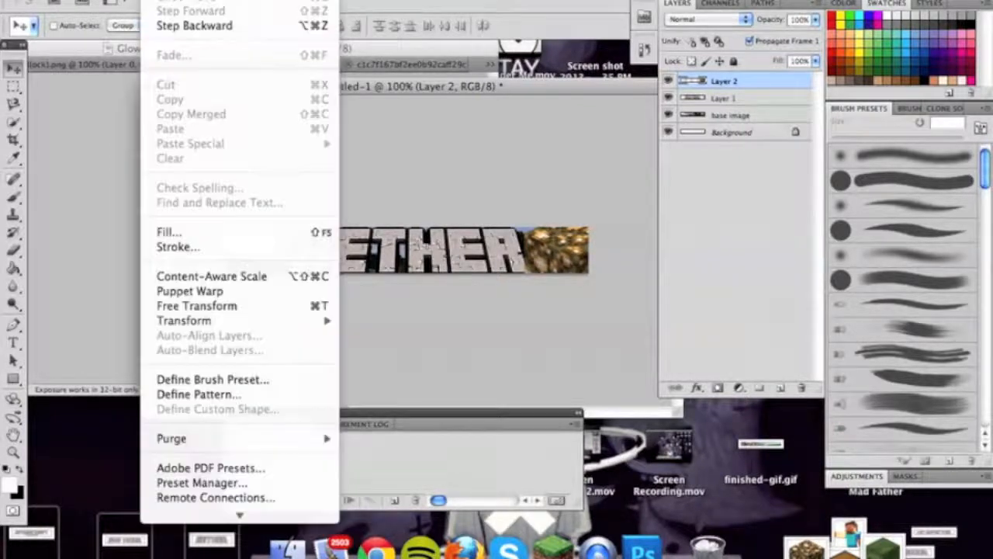
{"action": "mouse_move", "coordinate": [187, 321]}
{"action": "left_click", "coordinate": [362, 335]}
{"action": "left_click_drag", "start_coordinate": [628, 321], "coordinate": [606, 279]}
{"action": "mouse_move", "coordinate": [563, 251]}
{"action": "left_mouse_down"}
{"action": "mouse_move", "coordinate": [557, 259]}
{"action": "mouse_move", "coordinate": [546, 250]}
{"action": "left_mouse_up"}
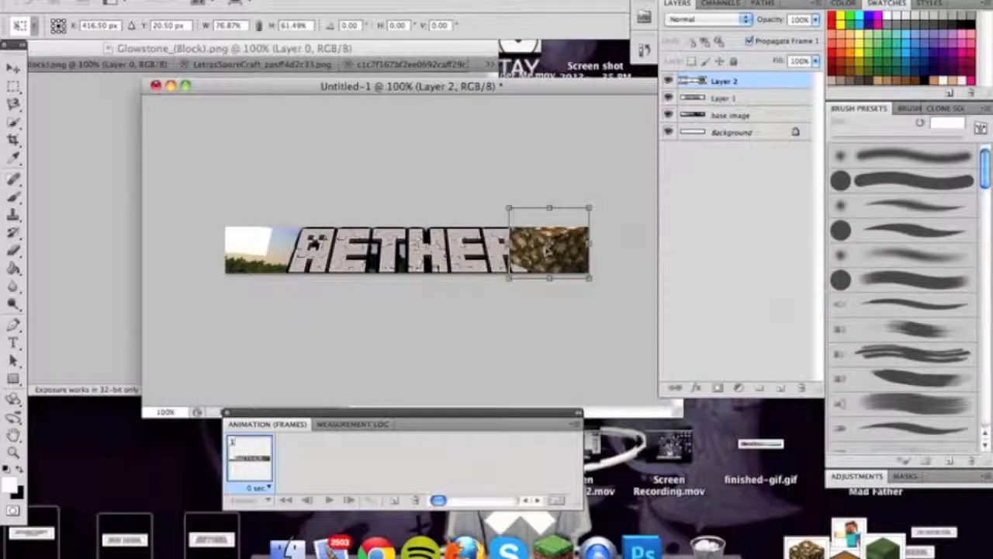
{"action": "left_click_drag", "start_coordinate": [507, 207], "coordinate": [530, 228]}
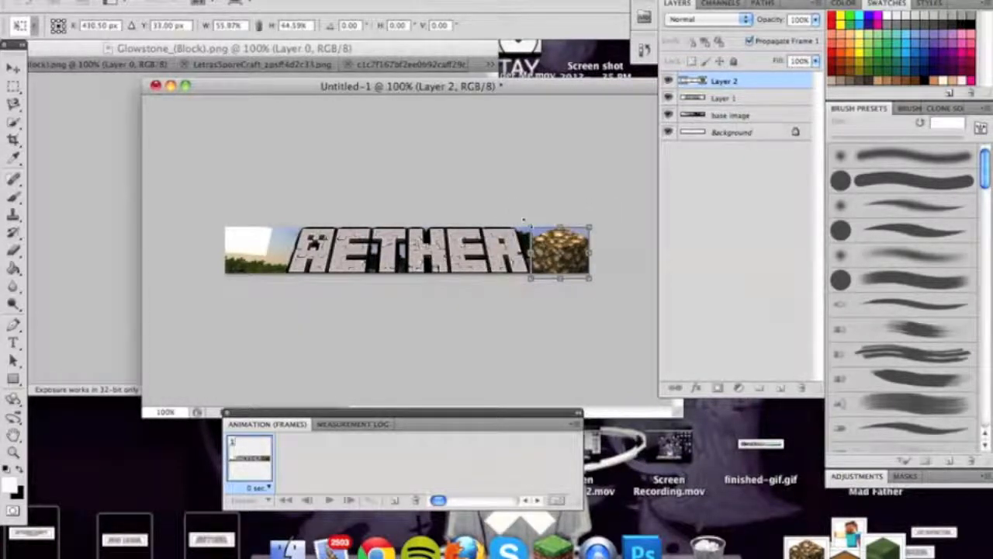
{"action": "key", "text": "Return"}
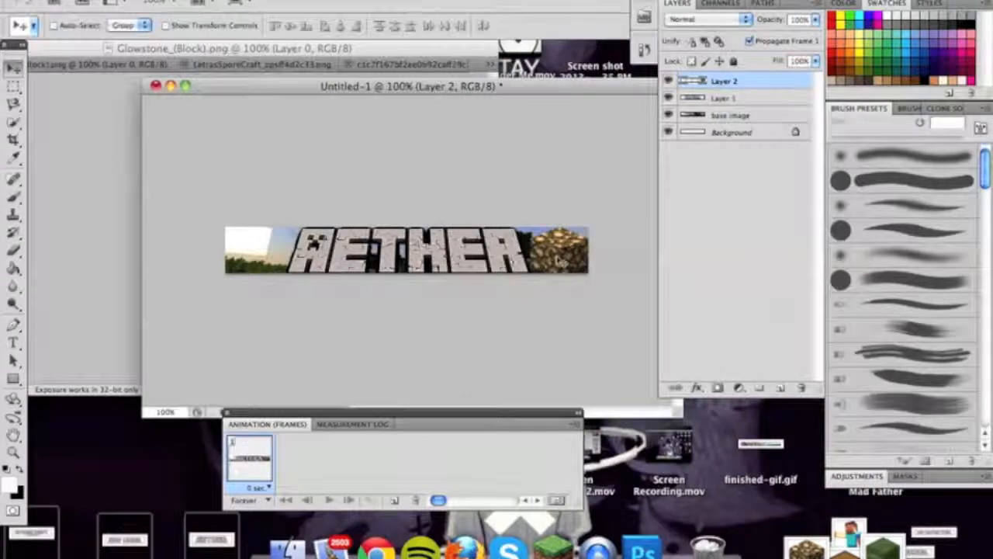
Scale the glowstone block again to 112% width and about 109.1% height, and apply the transformation.
{"action": "left_click", "coordinate": [122, 0]}
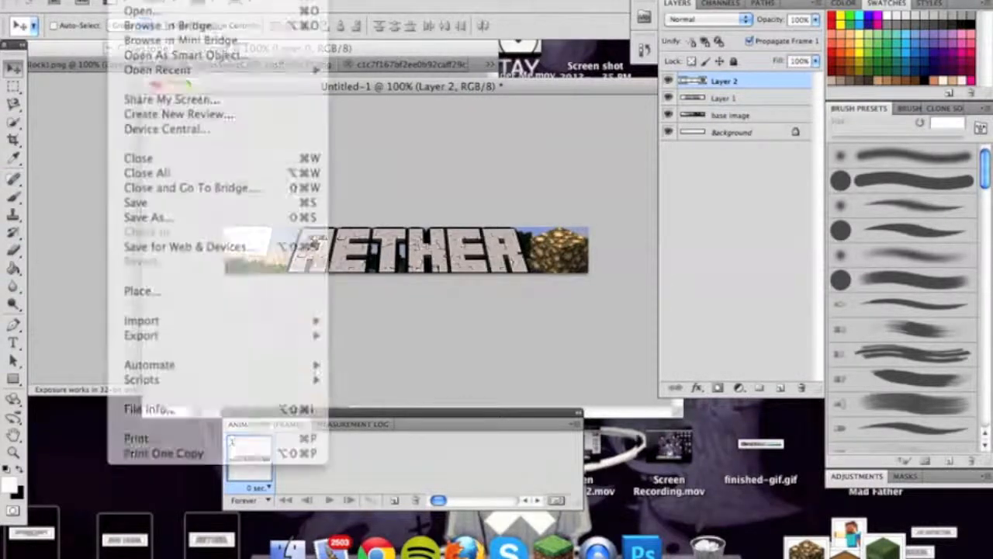
{"action": "mouse_move", "coordinate": [156, 0]}
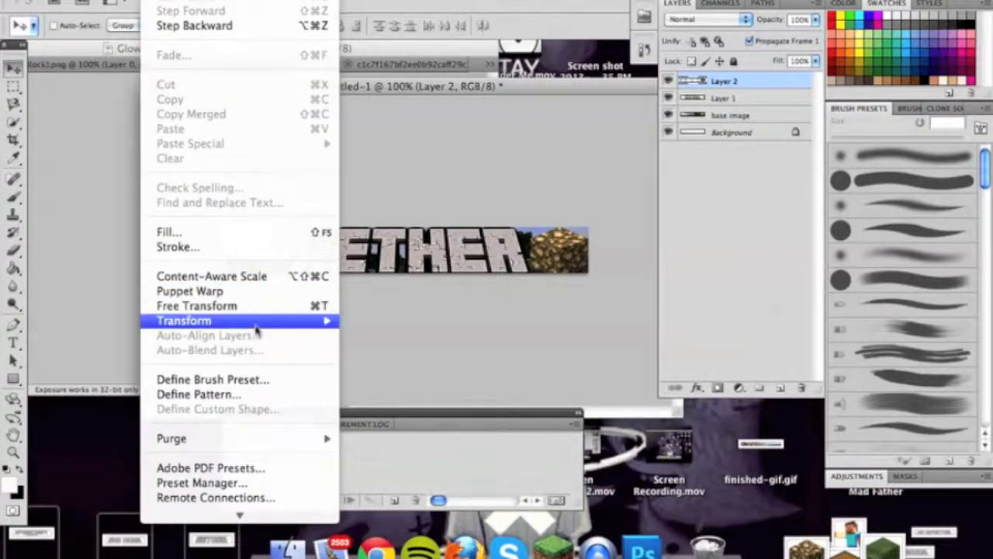
{"action": "mouse_move", "coordinate": [257, 330]}
{"action": "left_click", "coordinate": [364, 336]}
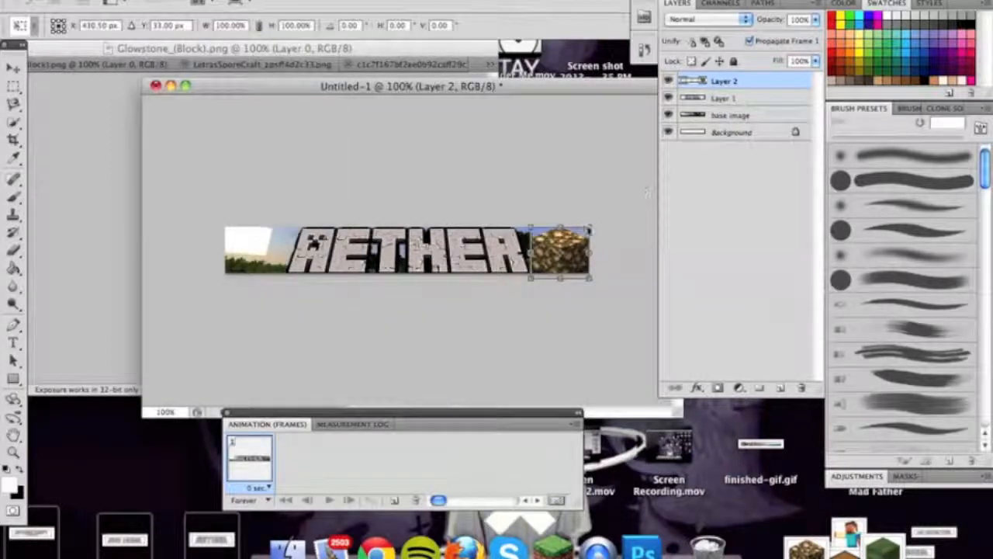
{"action": "left_click_drag", "start_coordinate": [592, 225], "coordinate": [559, 243]}
{"action": "left_click_drag", "start_coordinate": [520, 281], "coordinate": [521, 285]}
{"action": "left_click", "coordinate": [13, 68]}
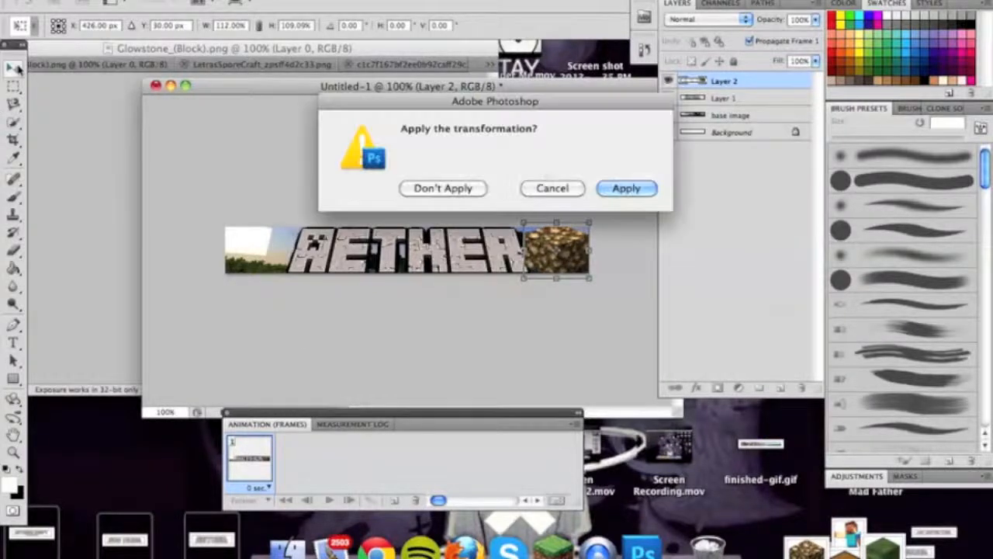
{"action": "left_click", "coordinate": [627, 186]}
Rename the AETHER text layer, Layer 1, as "aether text middle".
{"action": "left_click", "coordinate": [719, 98]}
{"action": "double_click", "coordinate": [719, 99]}
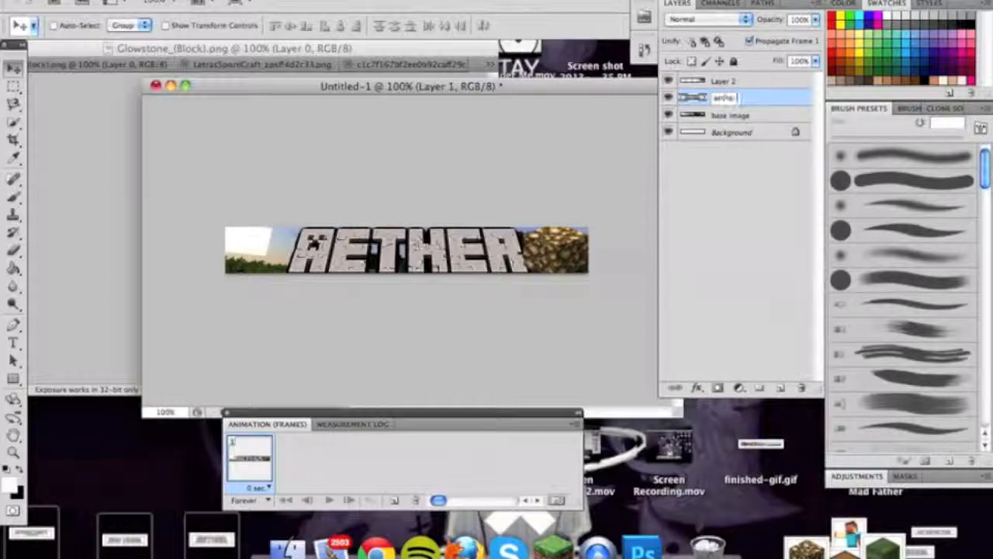
{"action": "type", "text": "aether text middle"}
{"action": "key", "text": "Return"}
Rename the glowstone layer, Layer 2, as "glowstone left first".
{"action": "double_click", "coordinate": [718, 81]}
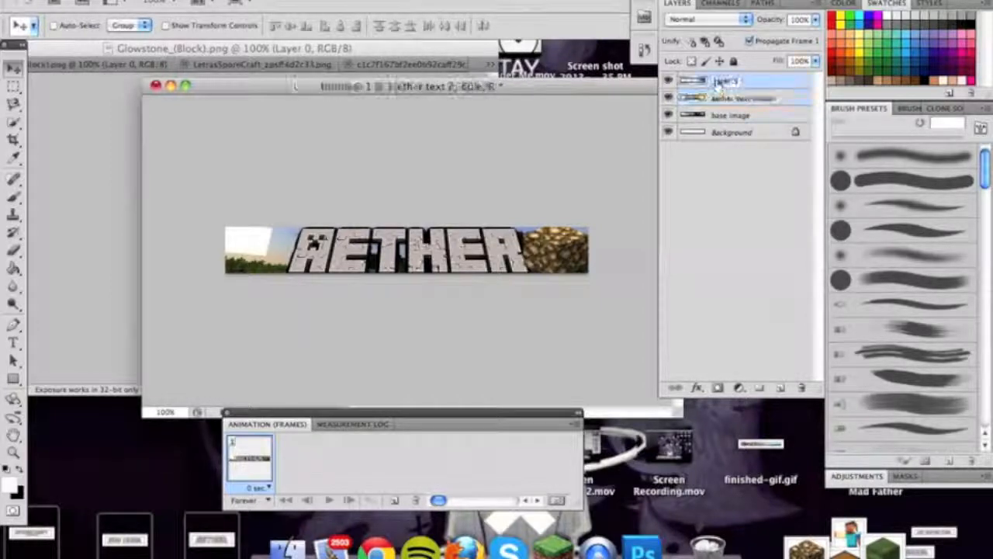
{"action": "key", "text": "BackSpace"}
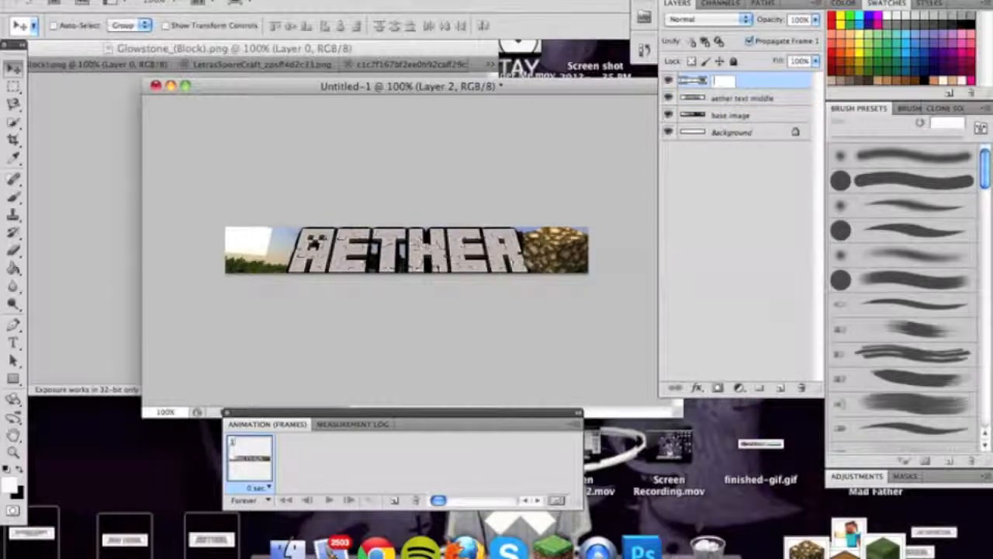
{"action": "type", "text": "glowstone left first"}
{"action": "key", "text": "Return"}
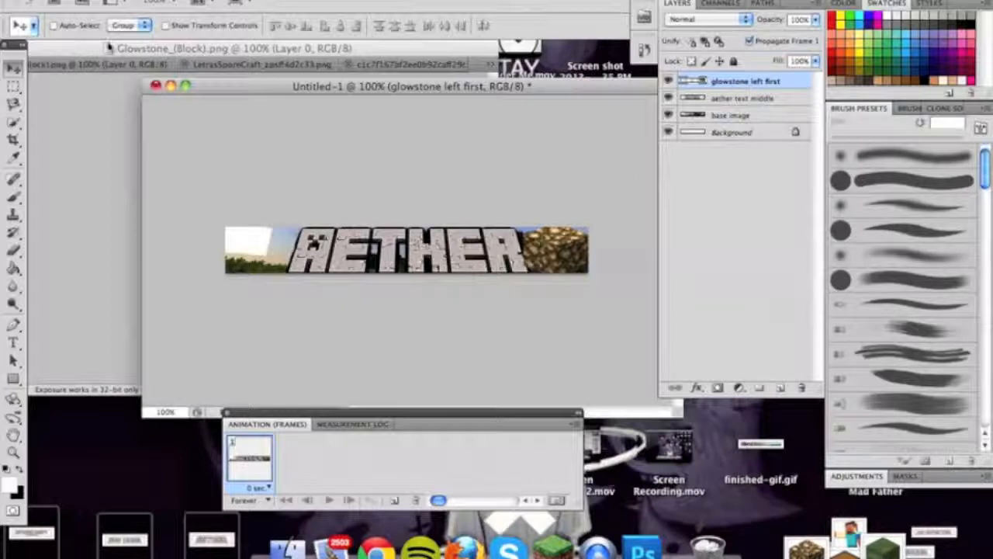
{"action": "left_click", "coordinate": [117, 0]}
{"action": "left_click", "coordinate": [157, 0]}
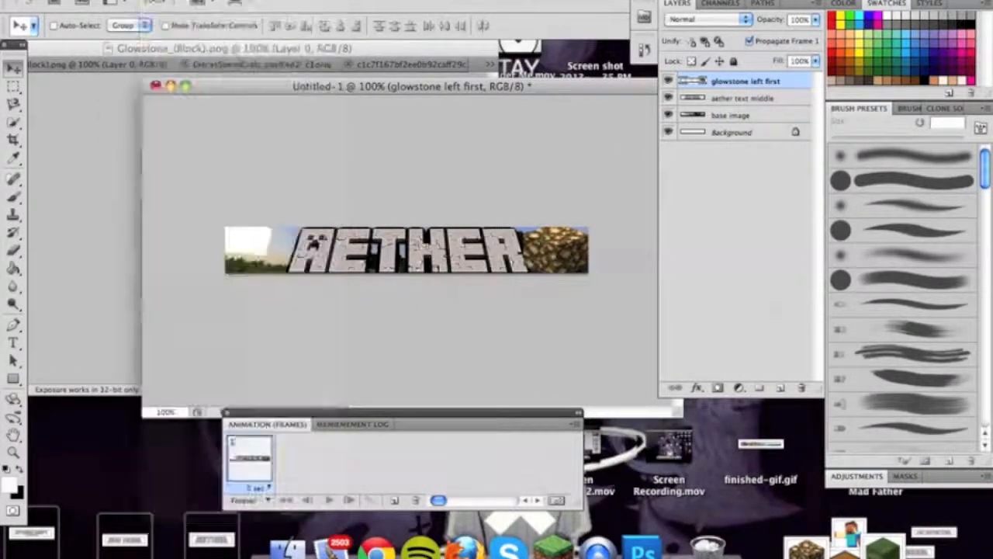
{"action": "right_click", "coordinate": [553, 249]}
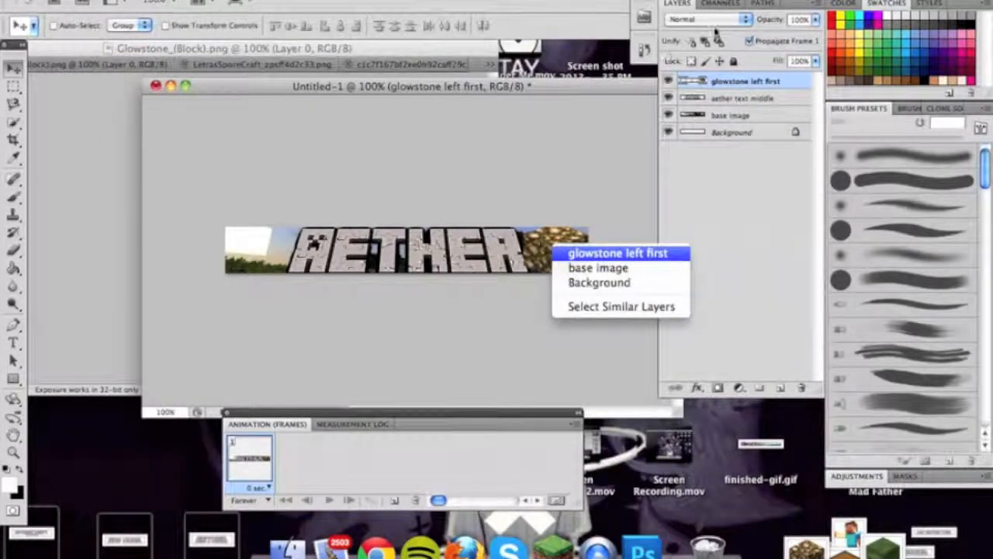
Duplicate the "glowstone left first" layer as "glowstone right first".
{"action": "left_click", "coordinate": [737, 82]}
{"action": "right_click", "coordinate": [737, 87]}
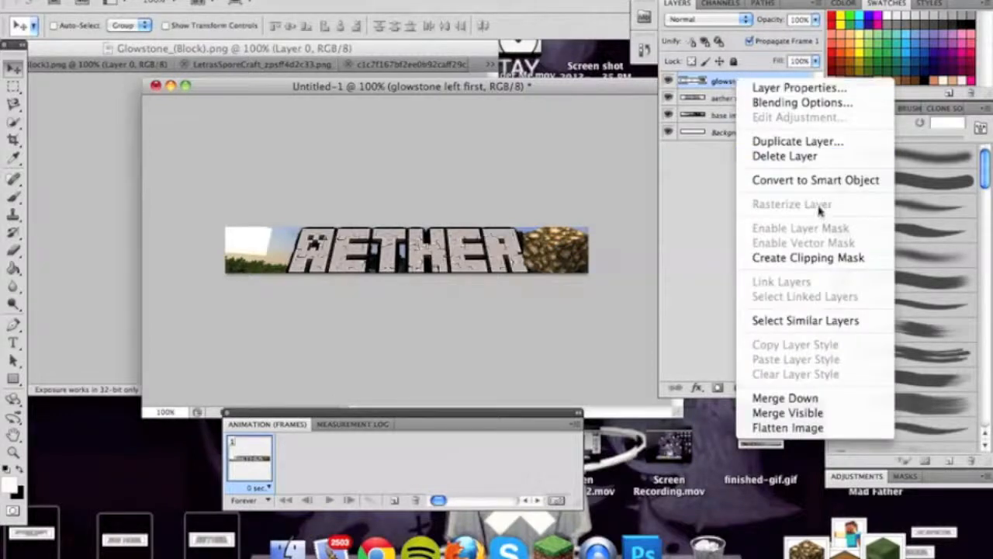
{"action": "left_click", "coordinate": [783, 140]}
{"action": "key", "text": "BackSpace"}
{"action": "type", "text": "glowstone right"}
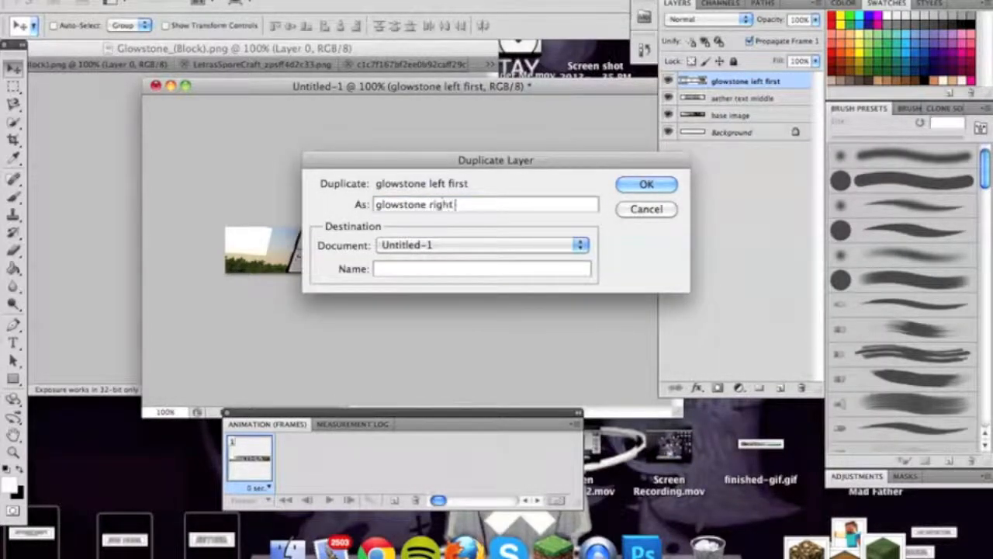
{"action": "type", "text": " first"}
{"action": "key", "text": "Return"}
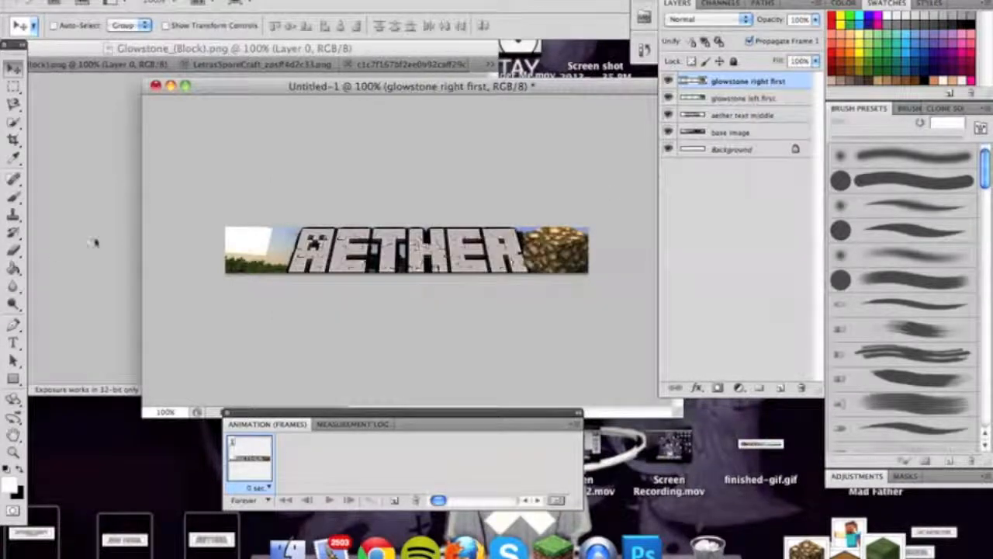
Flip the duplicated glowstone block horizontally and move it to the opposite end of the banner, before the AETHER text.
{"action": "left_click", "coordinate": [154, 1]}
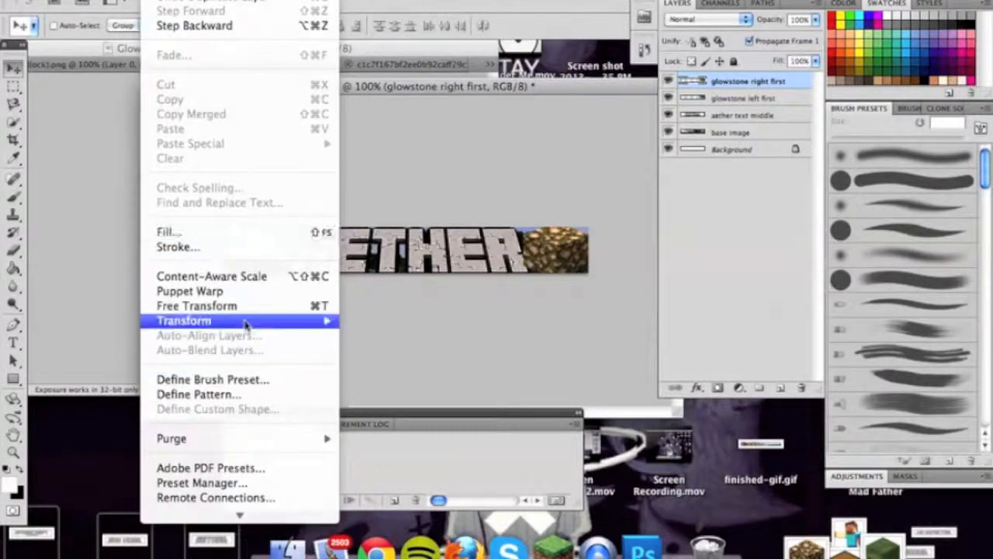
{"action": "mouse_move", "coordinate": [257, 324]}
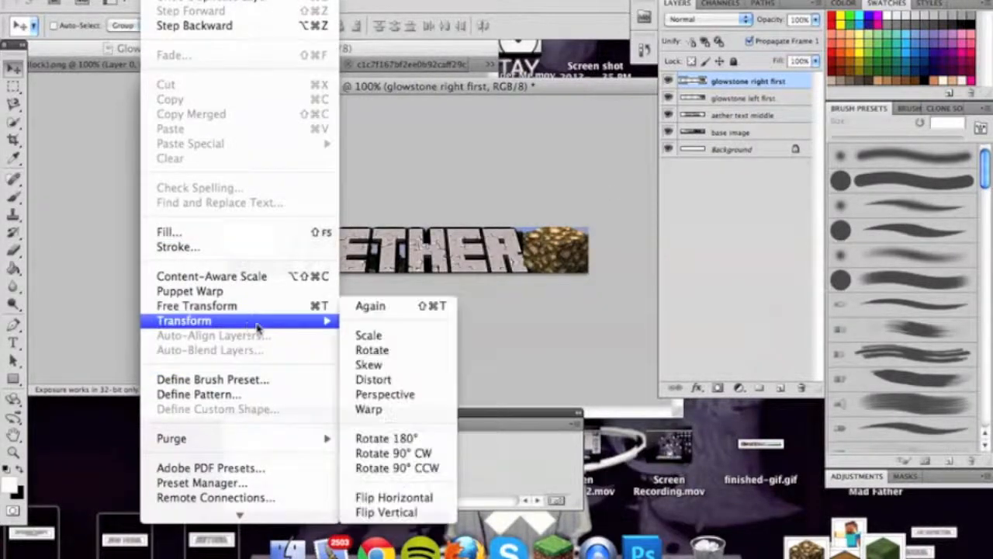
{"action": "left_click", "coordinate": [411, 497]}
{"action": "left_click_drag", "start_coordinate": [548, 248], "coordinate": [251, 248]}
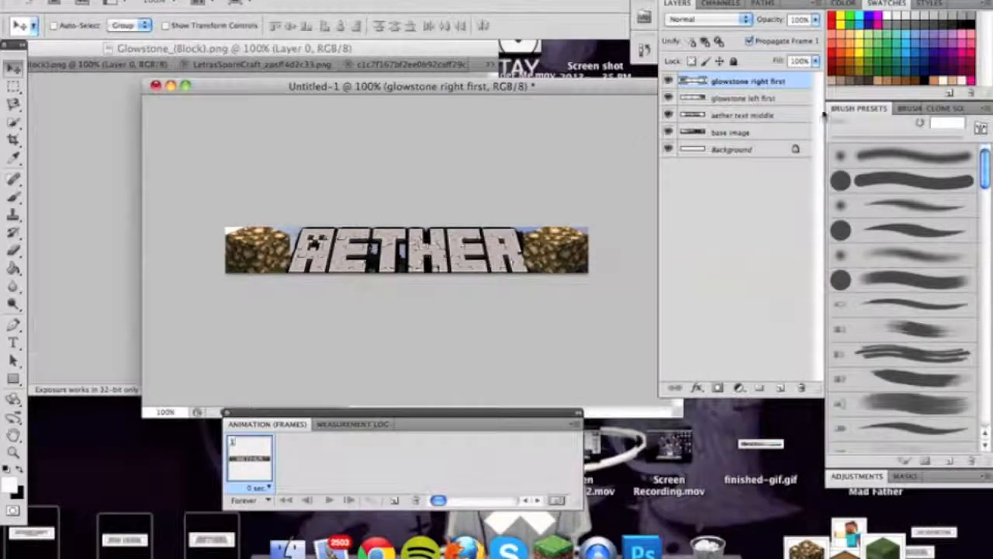
Reposition the "aether text middle" layer between the two glowstone blocks, scale its width to about 103.8%, and apply the transformation.
{"action": "left_click", "coordinate": [776, 116]}
{"action": "left_click_drag", "start_coordinate": [314, 243], "coordinate": [327, 264]}
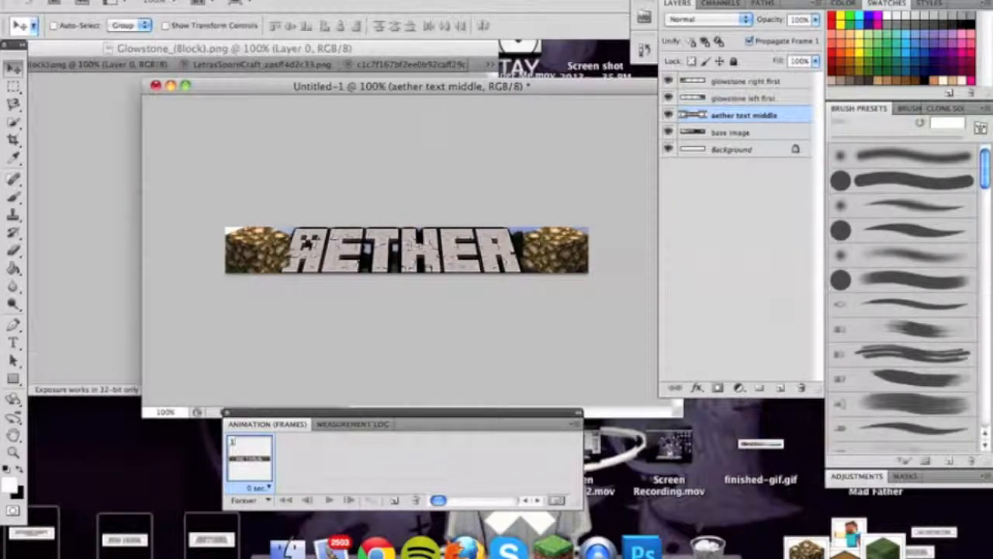
{"action": "left_click", "coordinate": [154, 0]}
{"action": "mouse_move", "coordinate": [284, 321]}
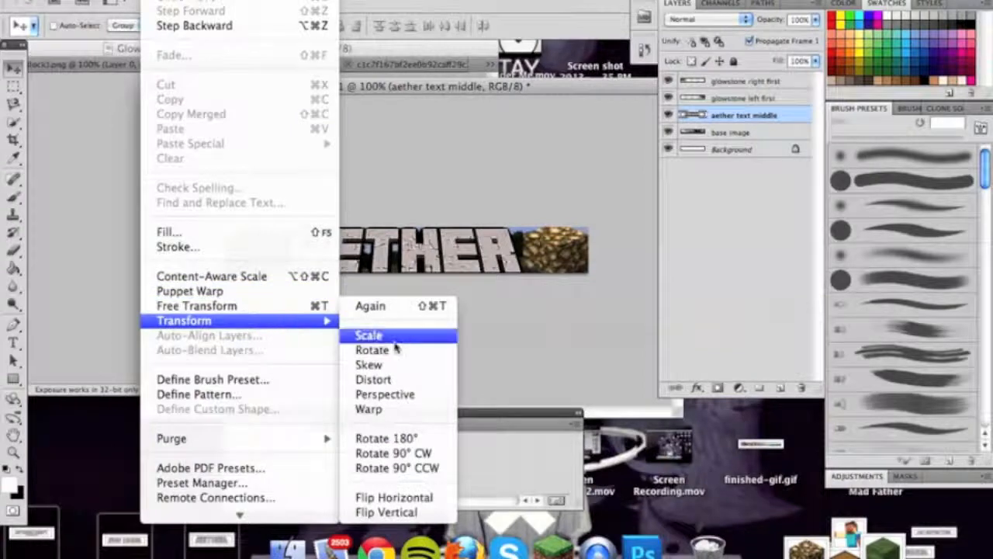
{"action": "left_click", "coordinate": [369, 335]}
{"action": "left_click_drag", "start_coordinate": [530, 251], "coordinate": [535, 251]}
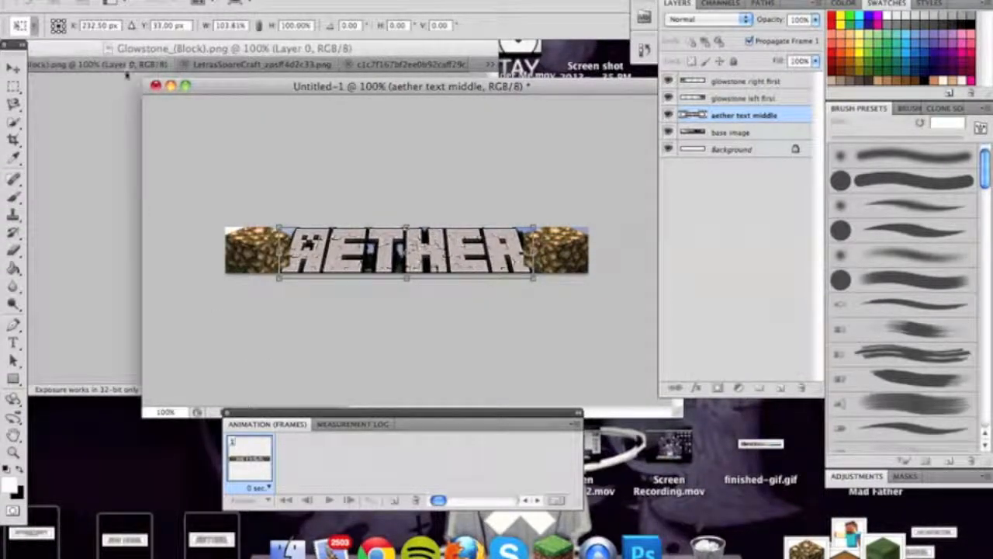
{"action": "left_click", "coordinate": [147, 0]}
{"action": "left_click", "coordinate": [7, 69]}
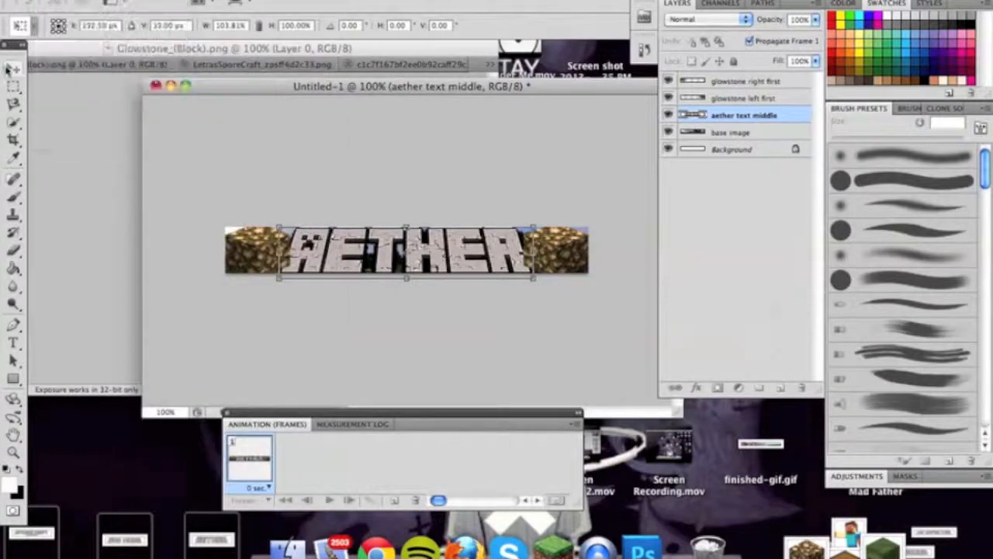
{"action": "left_click", "coordinate": [625, 188]}
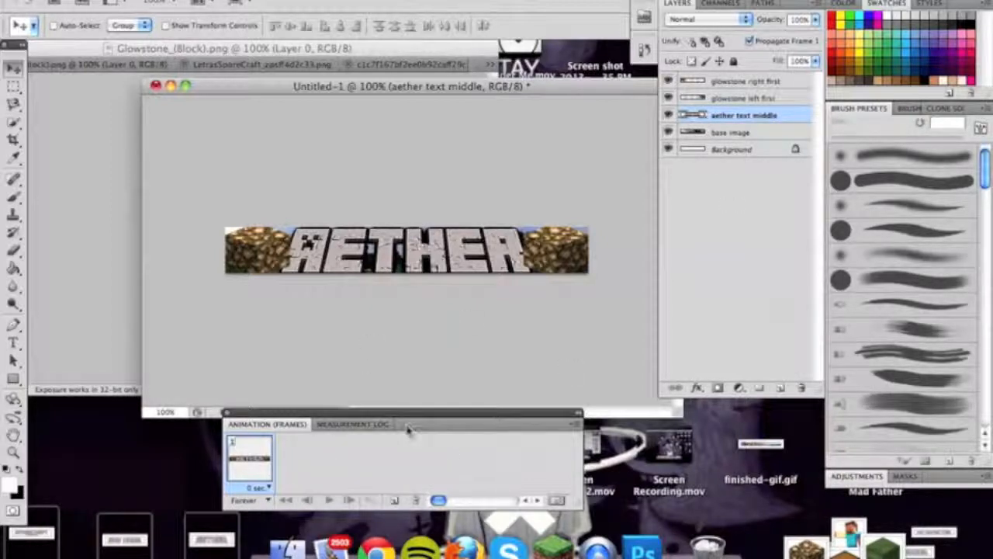
Duplicate "aether text middle" as "aether text top" and move the copy up until only its lower edge remains inside the banner.
{"action": "right_click", "coordinate": [737, 123]}
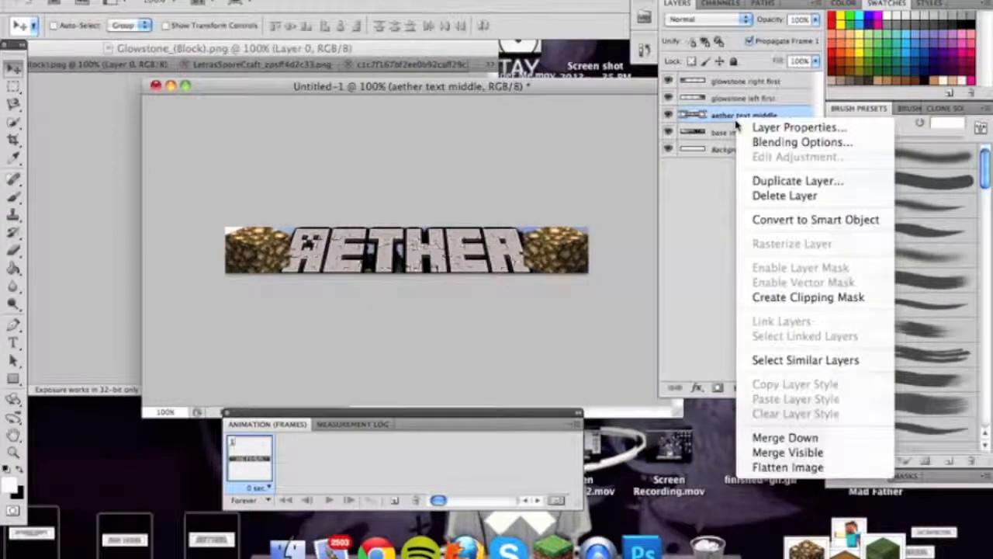
{"action": "left_click", "coordinate": [799, 181]}
{"action": "key", "text": "BackSpace"}
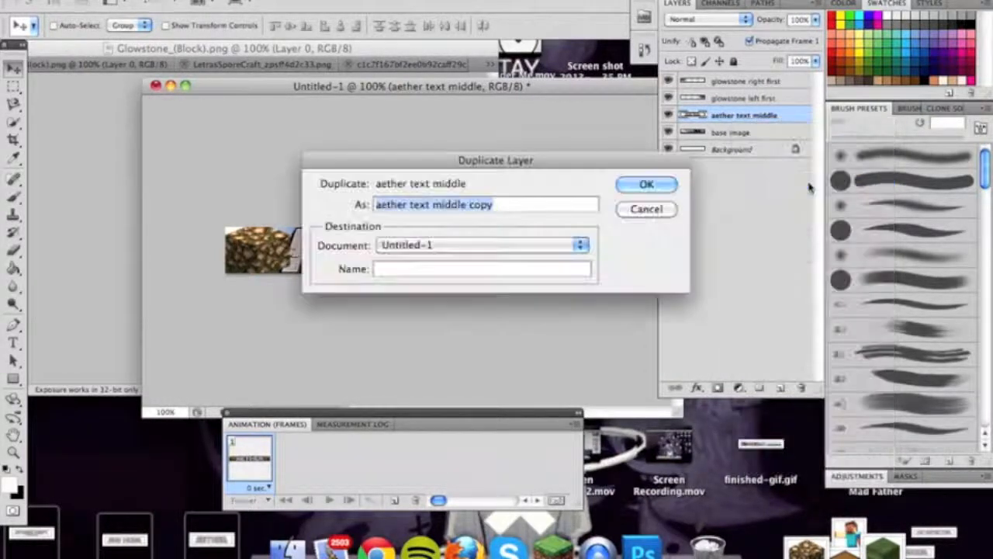
{"action": "type", "text": "aether"}
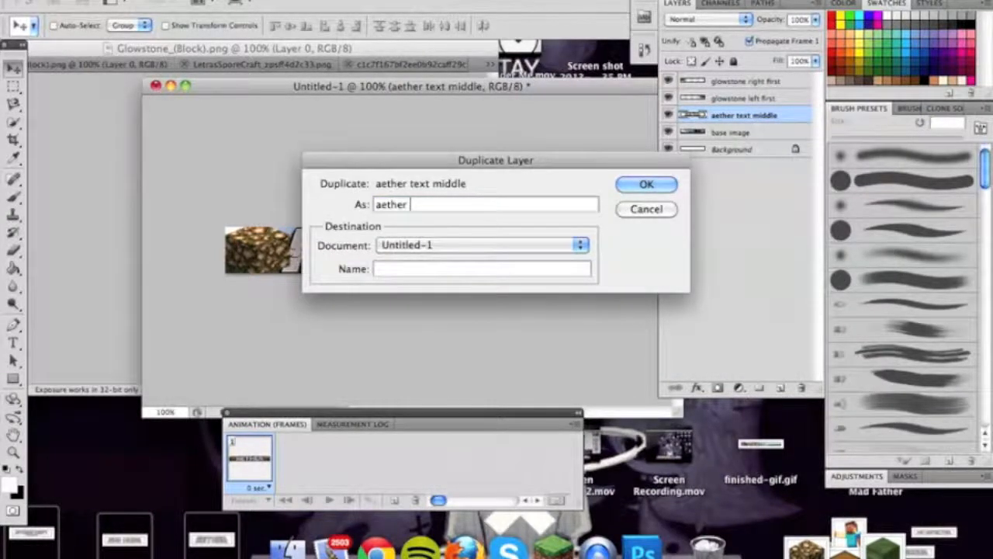
{"action": "type", "text": " top"}
{"action": "key", "text": "BackSpace"}
{"action": "key", "text": "BackSpace"}
{"action": "key", "text": "BackSpace"}
{"action": "type", "text": "text"}
{"action": "key", "text": "Return"}
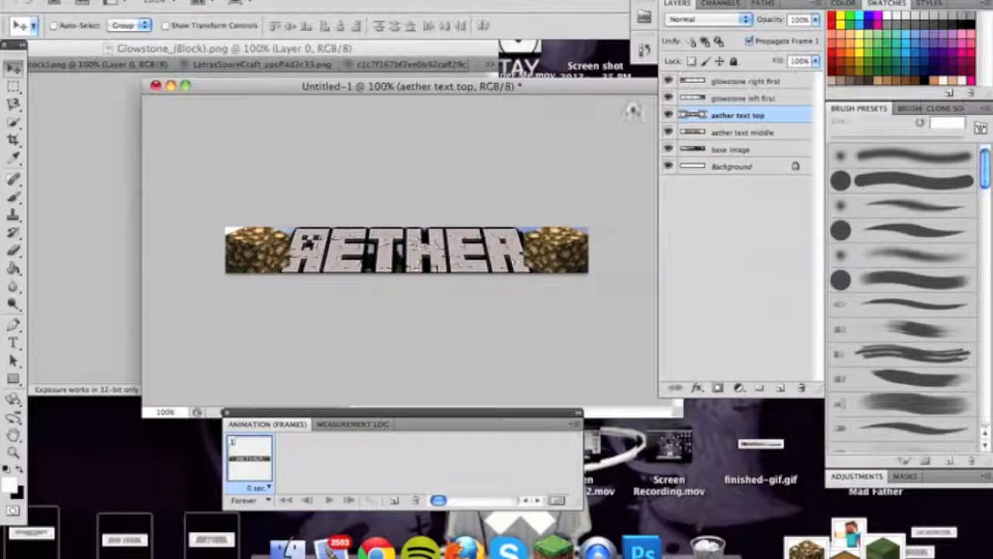
{"action": "left_click_drag", "start_coordinate": [454, 272], "coordinate": [446, 224]}
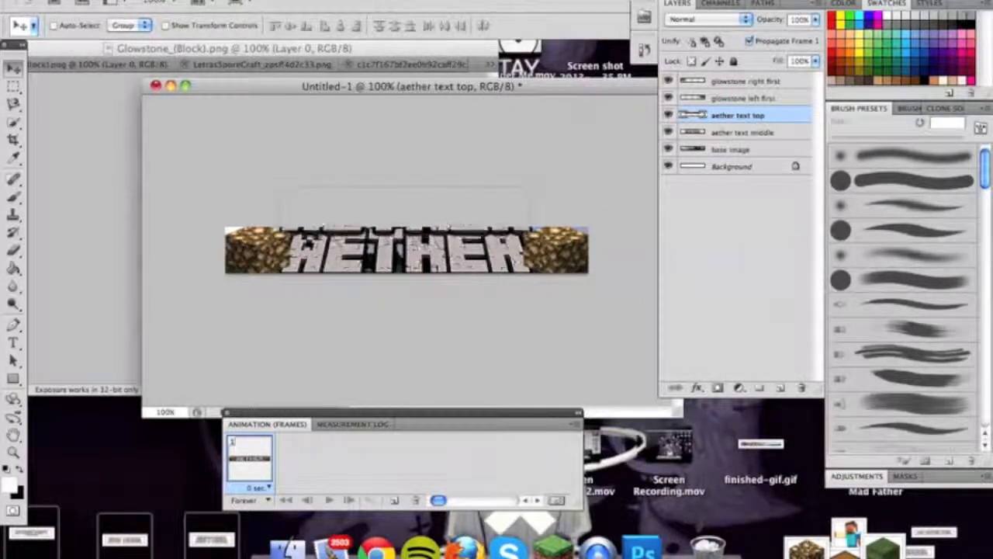
Duplicate "aether text top" as "aether text top 1" and move the copy down so its lower half fills the banner's upper half.
{"action": "right_click", "coordinate": [751, 119]}
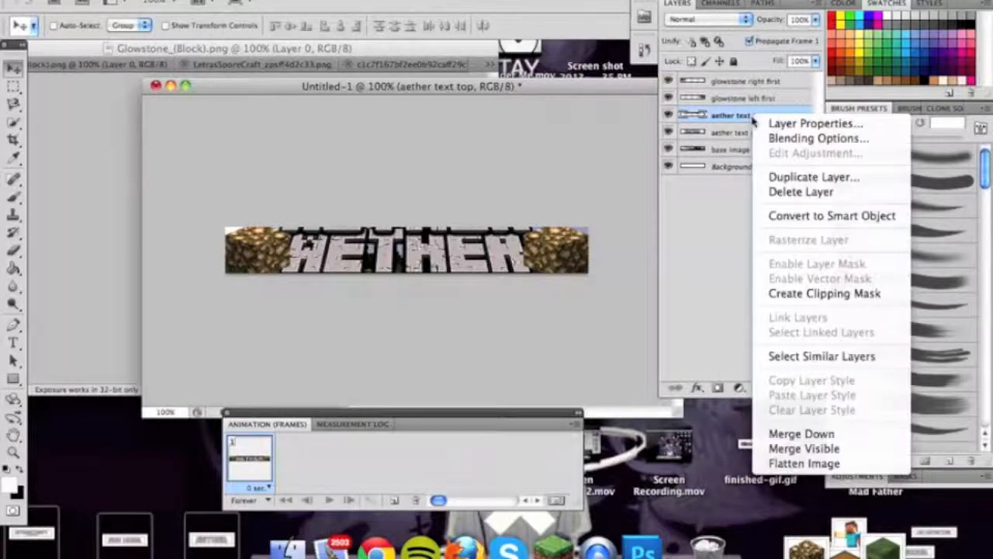
{"action": "left_click", "coordinate": [807, 177]}
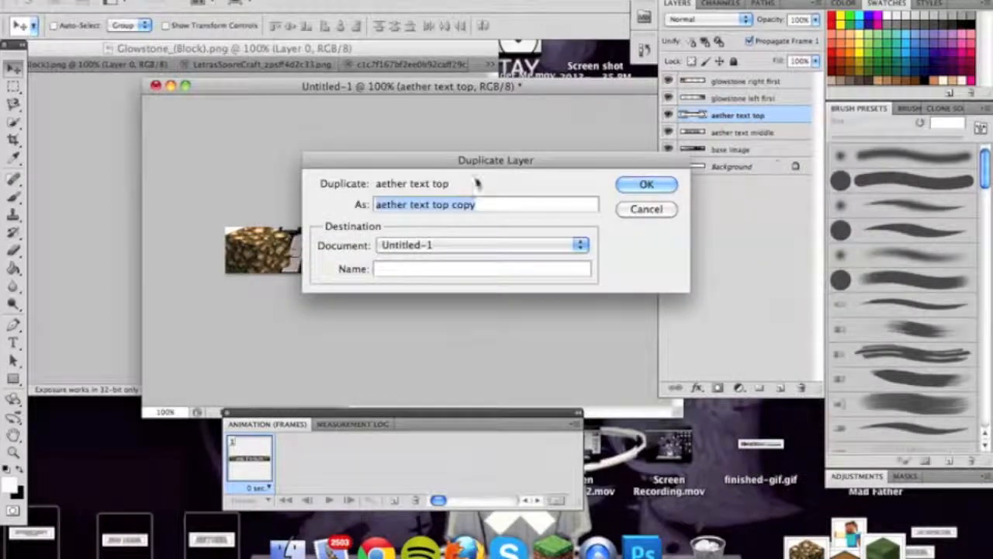
{"action": "left_click", "coordinate": [494, 204]}
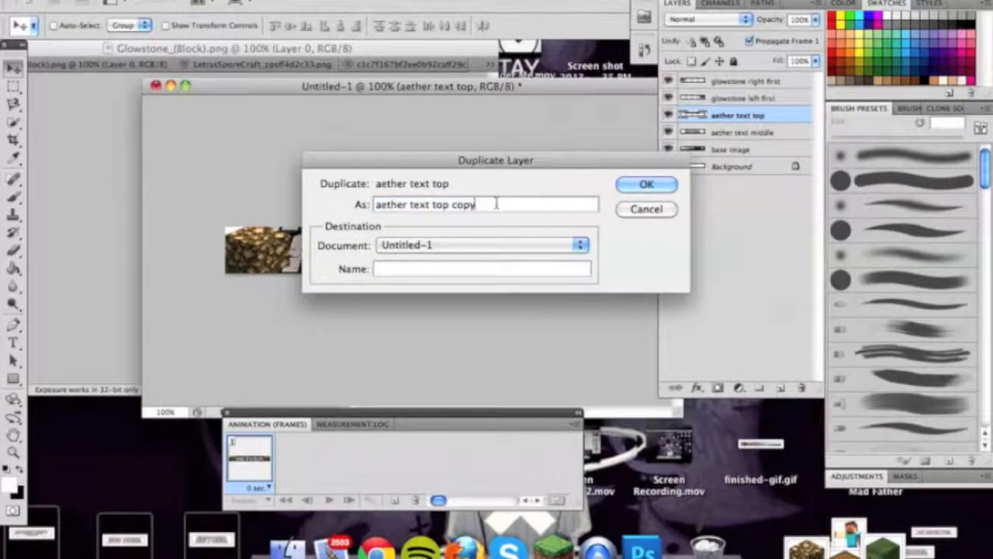
{"action": "key", "text": "BackSpace"}
{"action": "key", "text": "BackSpace"}
{"action": "key", "text": "BackSpace"}
{"action": "left_click", "coordinate": [646, 184]}
{"action": "left_click_drag", "start_coordinate": [445, 229], "coordinate": [452, 279]}
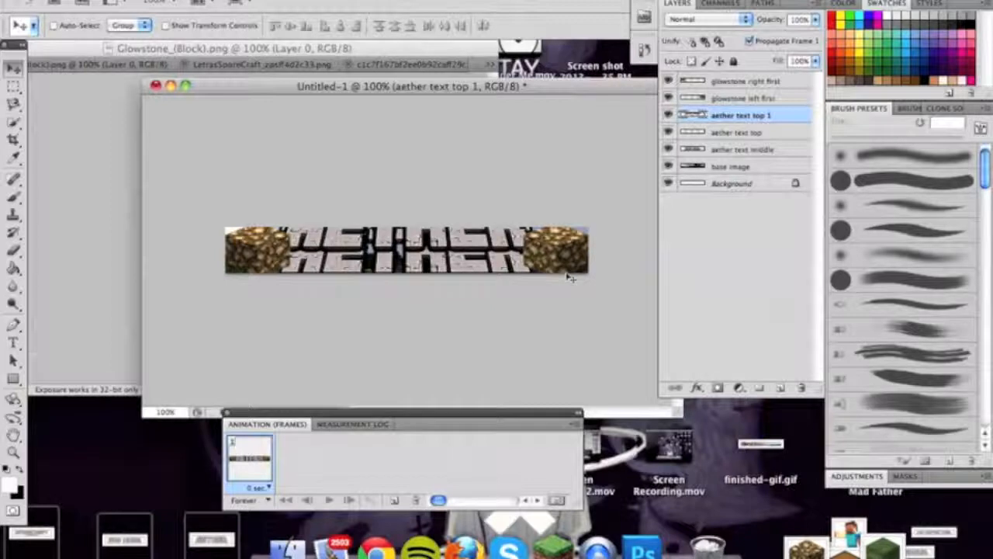
Duplicate "aether text top 1" as "aether text top 2" and move the copy further down so most of its lettering lies inside the banner.
{"action": "right_click", "coordinate": [771, 115]}
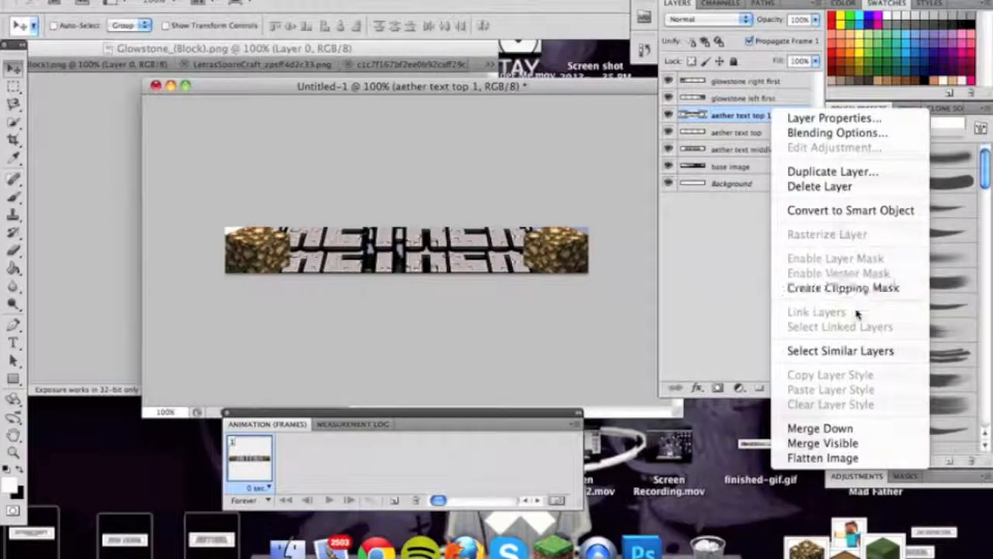
{"action": "left_click", "coordinate": [851, 171]}
{"action": "key", "text": "Right"}
{"action": "key", "text": "BackSpace"}
{"action": "key", "text": "BackSpace"}
{"action": "key", "text": "BackSpace"}
{"action": "key", "text": "BackSpace"}
{"action": "key", "text": "BackSpace"}
{"action": "key", "text": "BackSpace"}
{"action": "type", "text": "2"}
{"action": "key", "text": "Return"}
{"action": "left_click_drag", "start_coordinate": [547, 227], "coordinate": [497, 259]}
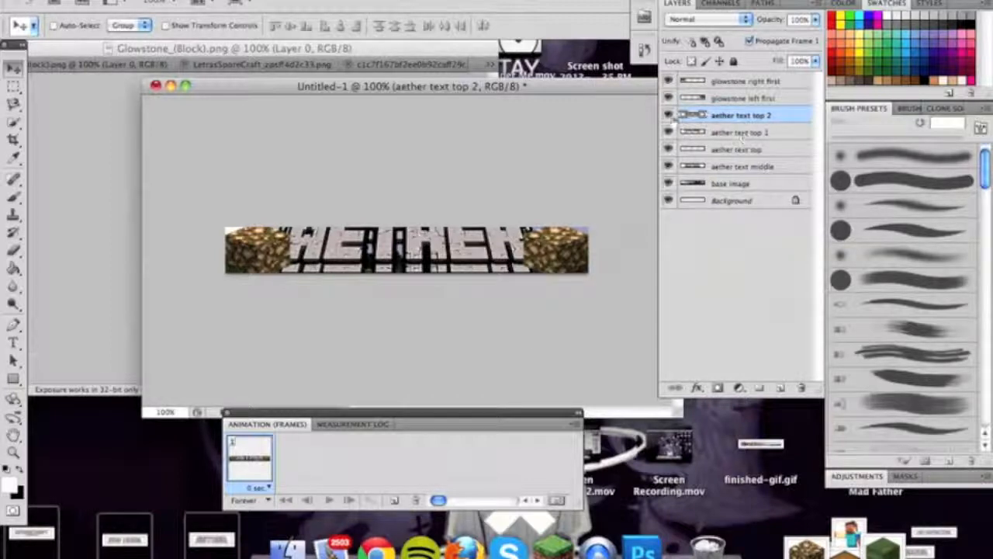
Hide the "aether text top", "aether text top 1" and "aether text top 2" layers.
{"action": "left_click_drag", "start_coordinate": [668, 115], "coordinate": [668, 150]}
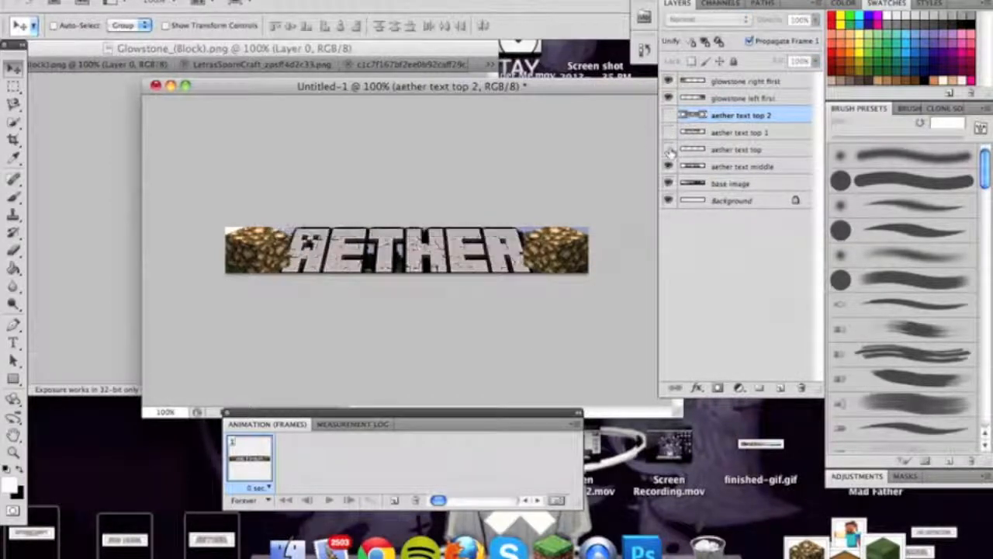
Duplicate "aether text middle" as "aether text bottom" and shift the copy slightly down in the banner.
{"action": "left_click", "coordinate": [743, 168]}
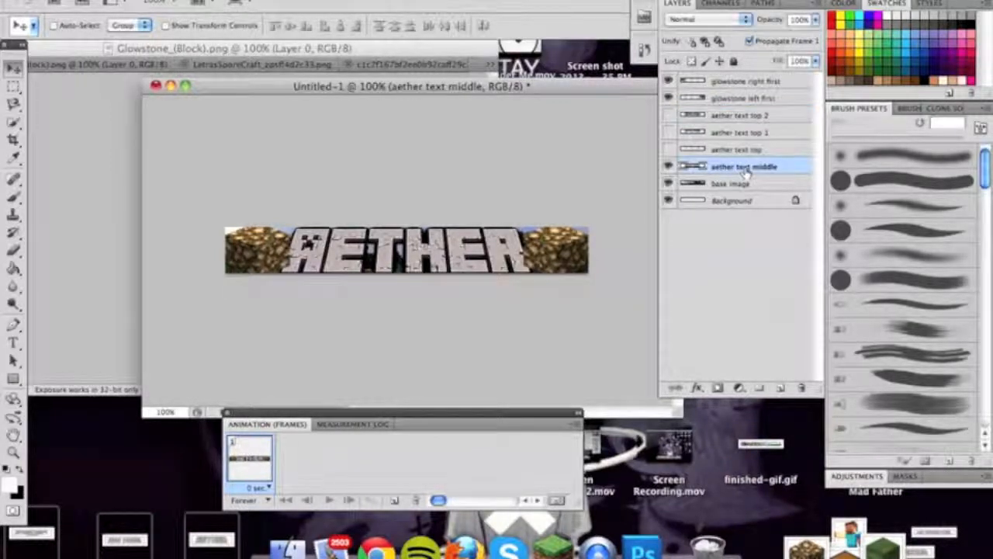
{"action": "right_click", "coordinate": [745, 174]}
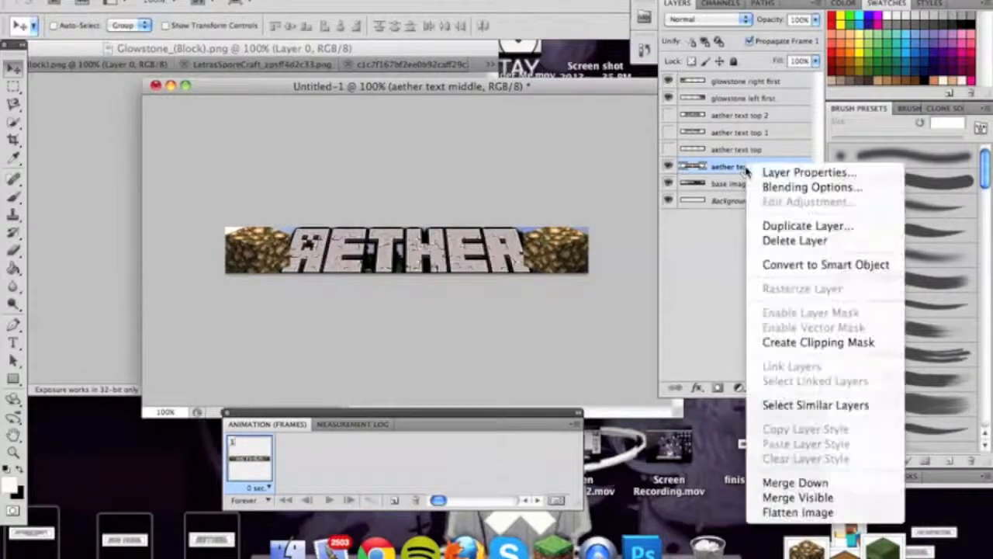
{"action": "left_click", "coordinate": [803, 225]}
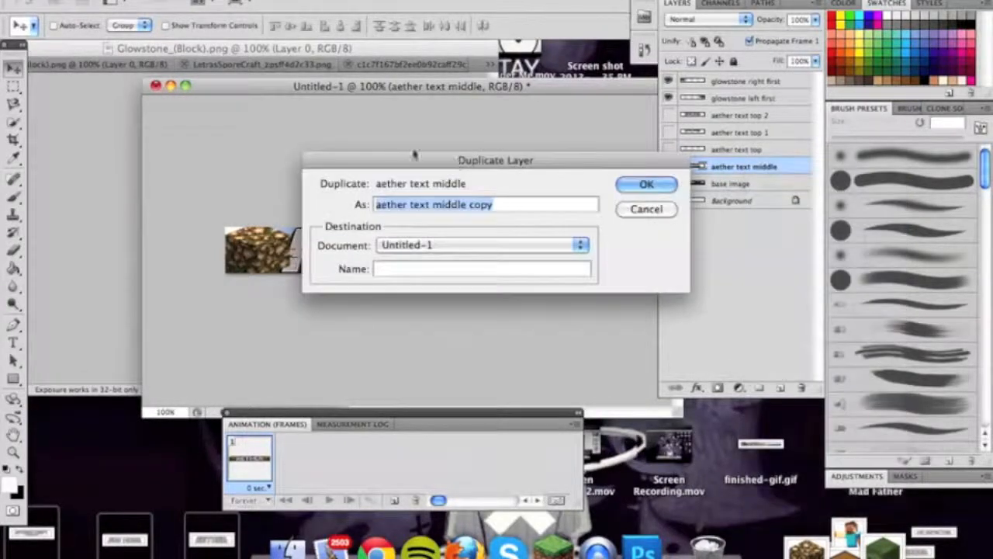
{"action": "left_click_drag", "start_coordinate": [554, 204], "coordinate": [430, 204]}
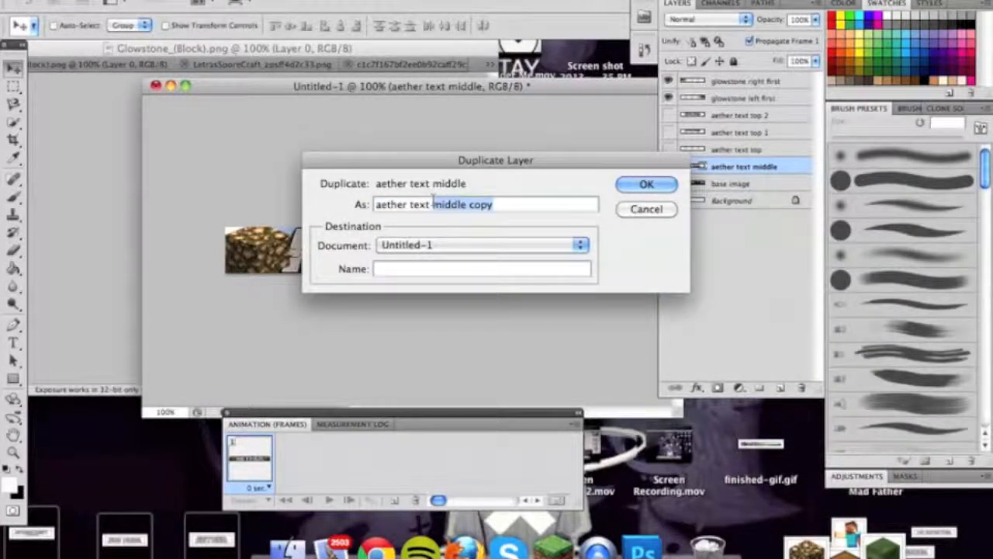
{"action": "key", "text": "BackSpace"}
{"action": "type", "text": "bottom"}
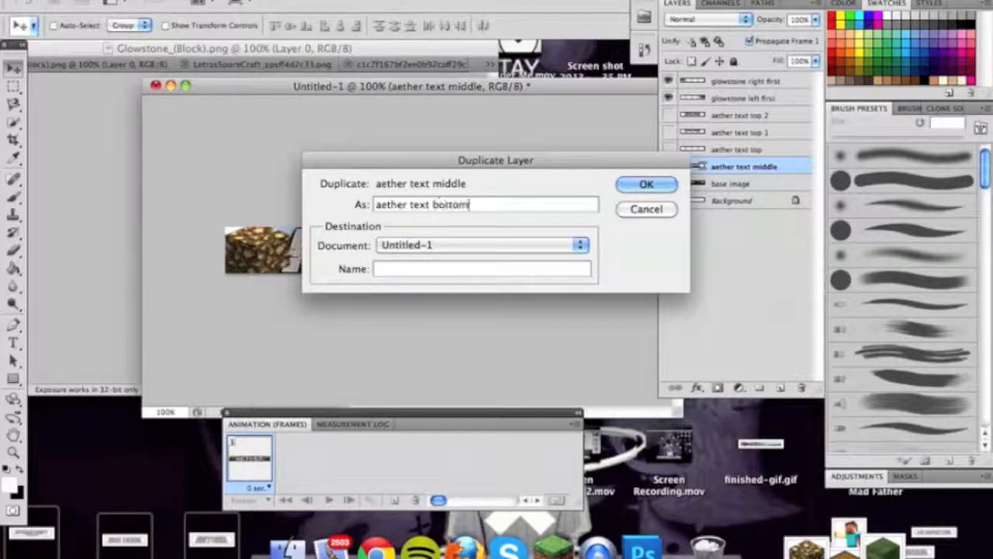
{"action": "key", "text": "Return"}
{"action": "left_click_drag", "start_coordinate": [455, 253], "coordinate": [454, 266]}
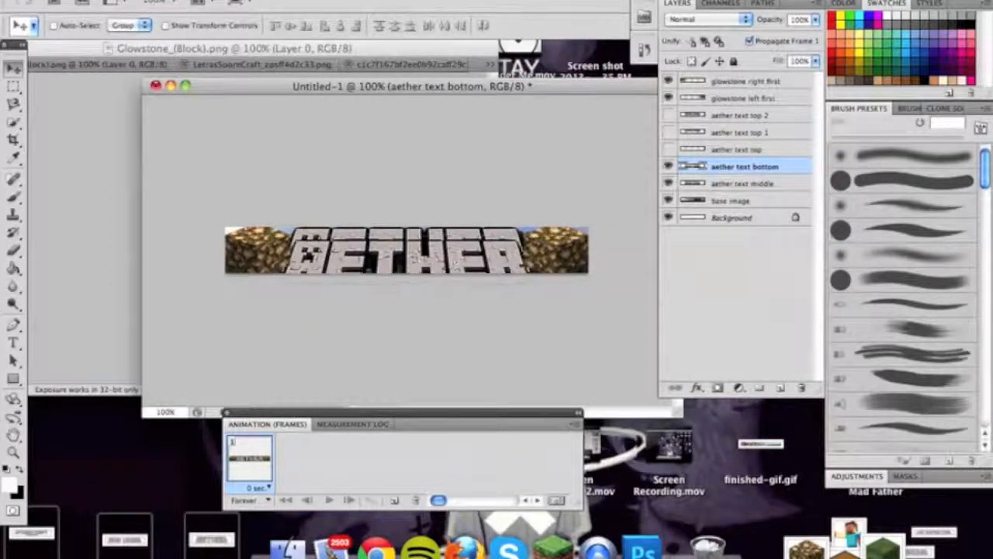
Duplicate "aether text bottom" as "aether text bottom 1" and move the copy further down, to the banner's lower half.
{"action": "right_click", "coordinate": [751, 174]}
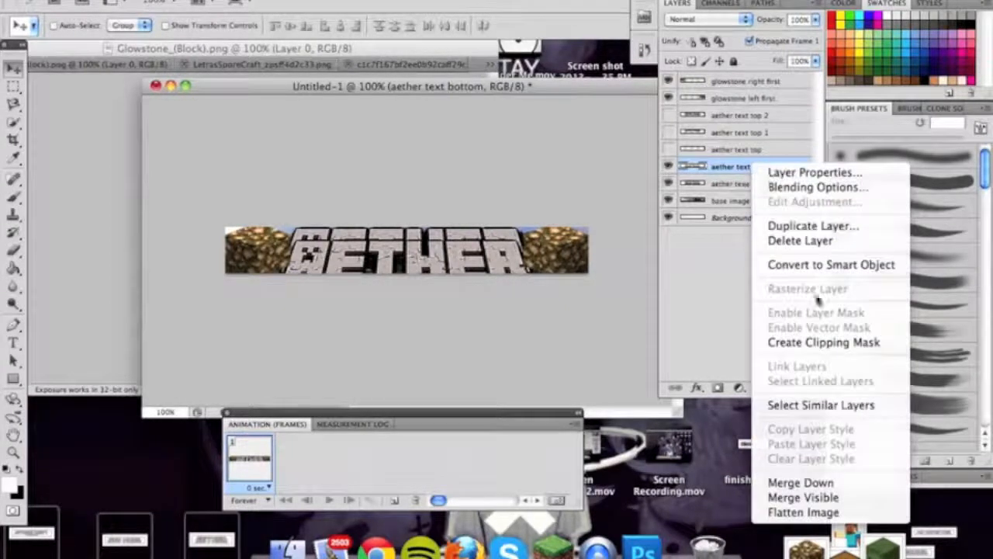
{"action": "left_click", "coordinate": [813, 226]}
{"action": "left_click", "coordinate": [551, 203]}
{"action": "key", "text": "BackSpace"}
{"action": "key", "text": "BackSpace"}
{"action": "key", "text": "BackSpace"}
{"action": "key", "text": "BackSpace"}
{"action": "type", "text": "1"}
{"action": "key", "text": "Return"}
{"action": "mouse_move", "coordinate": [409, 271]}
{"action": "left_mouse_down"}
{"action": "mouse_move", "coordinate": [411, 256]}
{"action": "mouse_move", "coordinate": [415, 278]}
{"action": "left_mouse_up"}
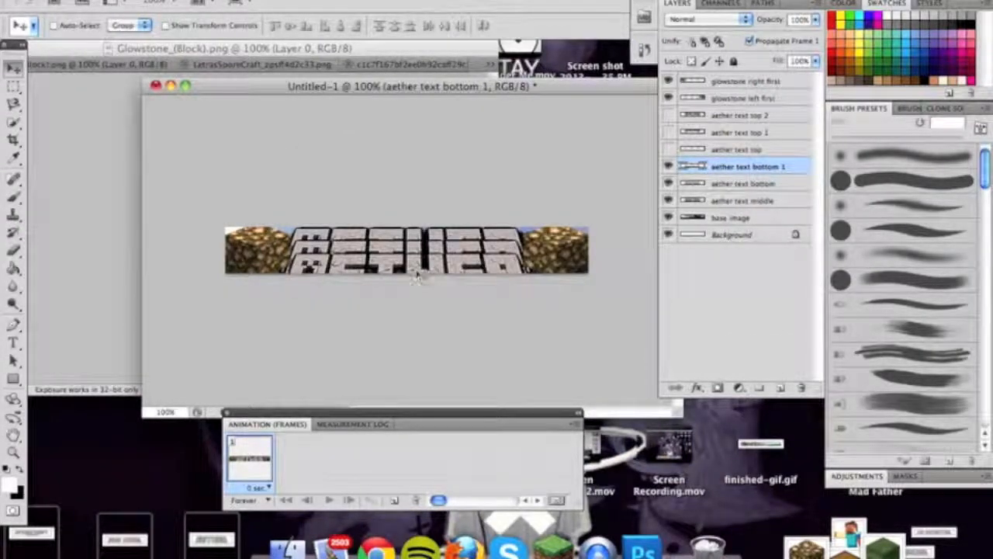
Duplicate "aether text bottom 1" as "aether text bottom 2" and move the copy further down in the banner.
{"action": "right_click", "coordinate": [771, 174]}
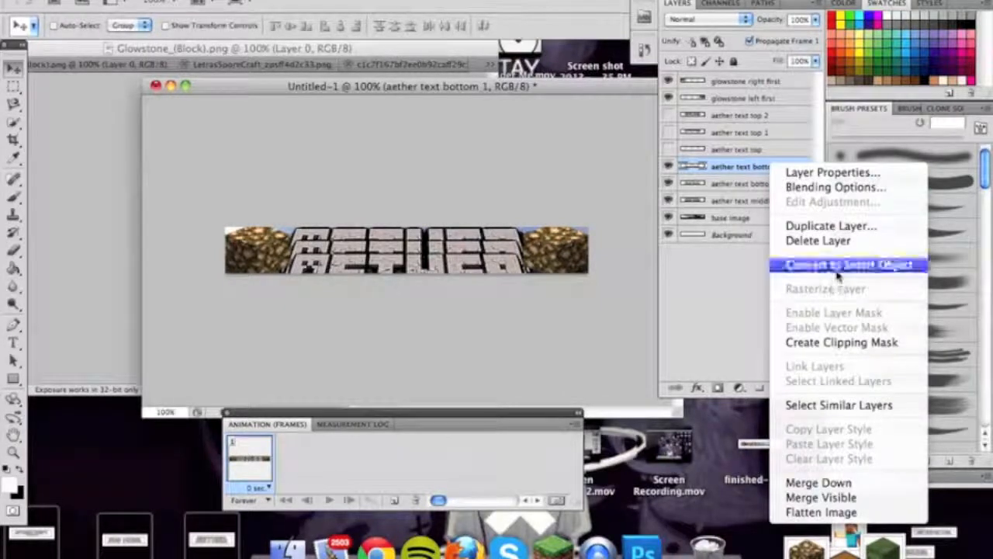
{"action": "left_click", "coordinate": [826, 225]}
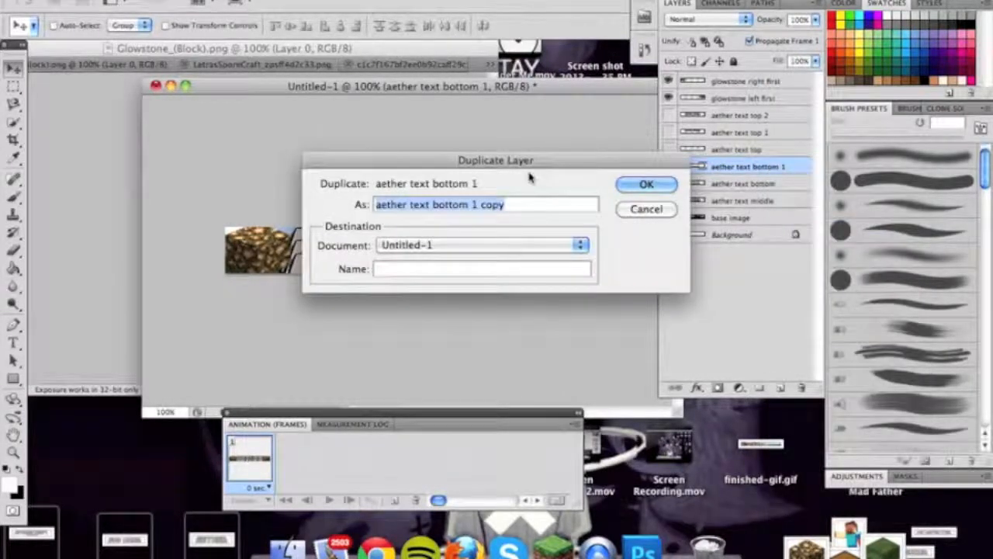
{"action": "left_click", "coordinate": [521, 200]}
{"action": "key", "text": "BackSpace"}
{"action": "key", "text": "BackSpace"}
{"action": "key", "text": "BackSpace"}
{"action": "key", "text": "BackSpace"}
{"action": "key", "text": "BackSpace"}
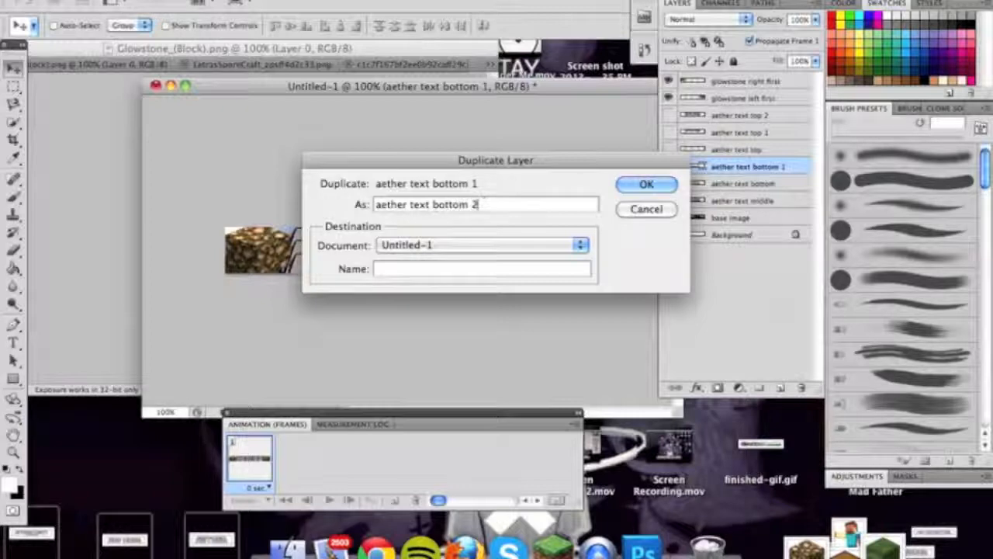
{"action": "type", "text": "2"}
{"action": "key", "text": "Return"}
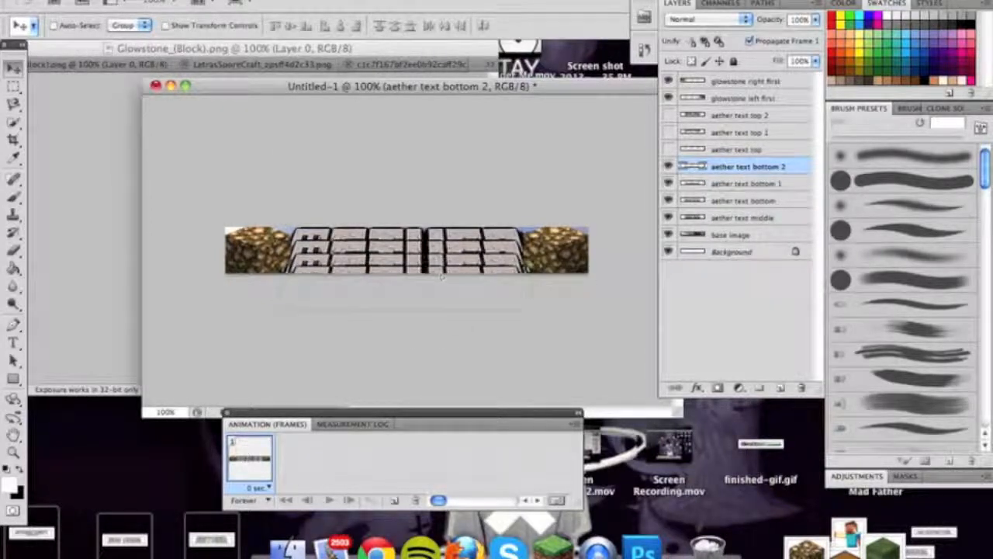
Hide the three "aether text bottom" layers and place "aether text middle" above them in the layer stack.
{"action": "left_click", "coordinate": [669, 167]}
{"action": "left_click", "coordinate": [669, 184]}
{"action": "left_click", "coordinate": [669, 201]}
{"action": "left_click", "coordinate": [669, 217]}
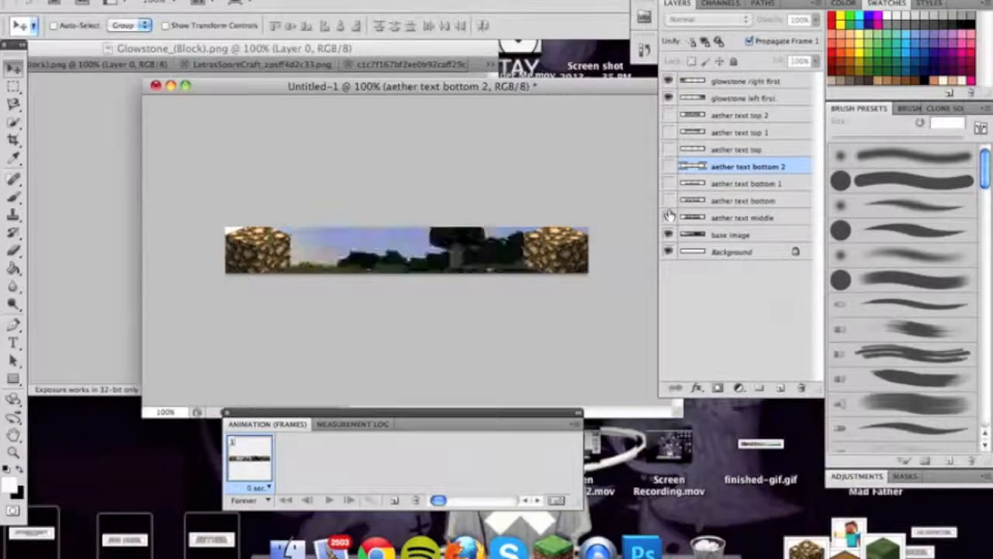
{"action": "left_click", "coordinate": [668, 218]}
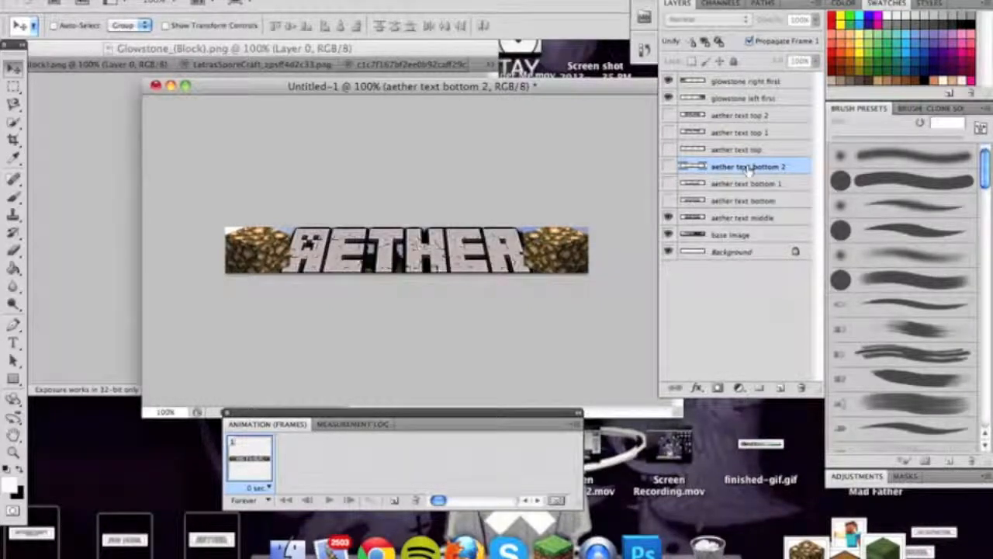
{"action": "left_click_drag", "start_coordinate": [753, 211], "coordinate": [760, 169]}
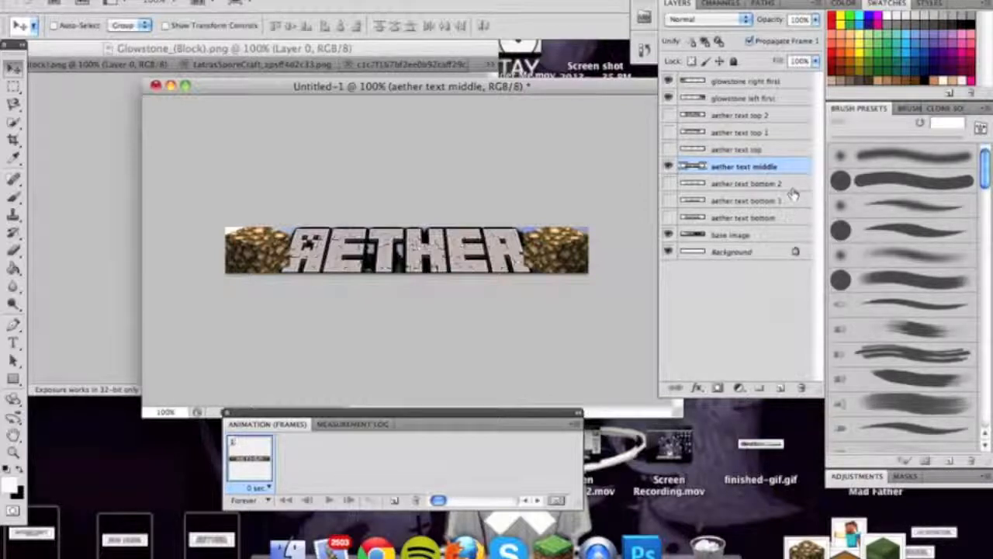
Duplicate the "glowstone right first" layer and shift the copy slightly toward the banner's left edge.
{"action": "left_click", "coordinate": [754, 81]}
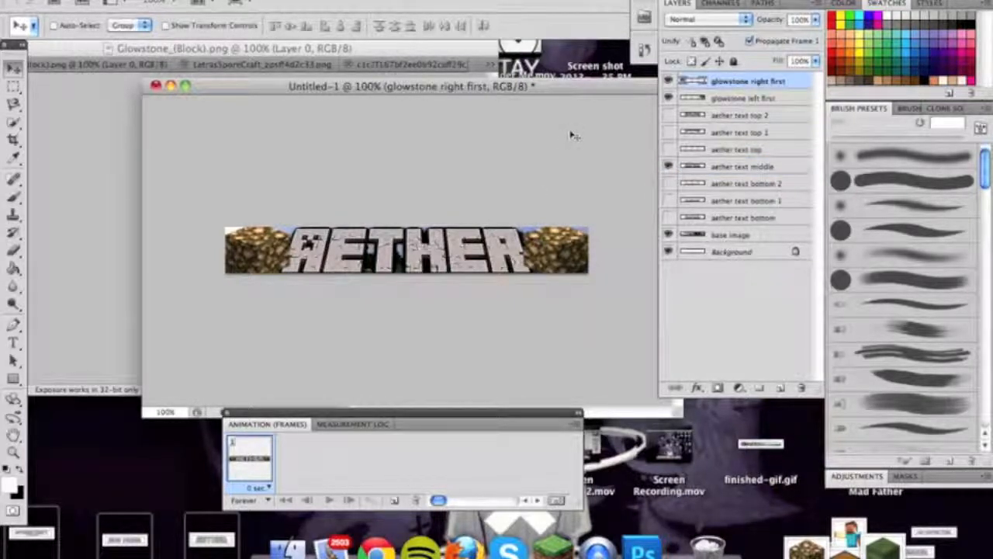
{"action": "right_click", "coordinate": [786, 81]}
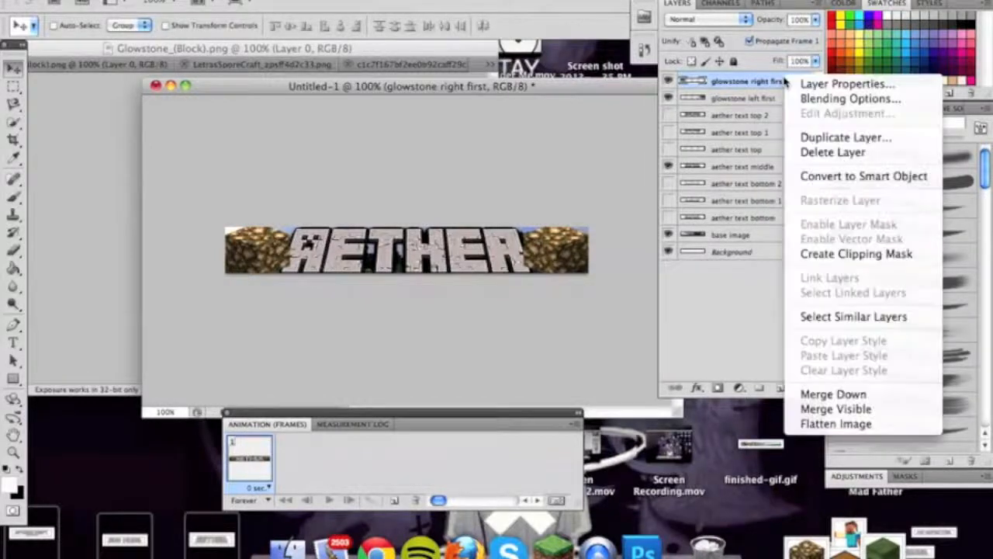
{"action": "left_click", "coordinate": [846, 137]}
{"action": "left_click", "coordinate": [640, 185]}
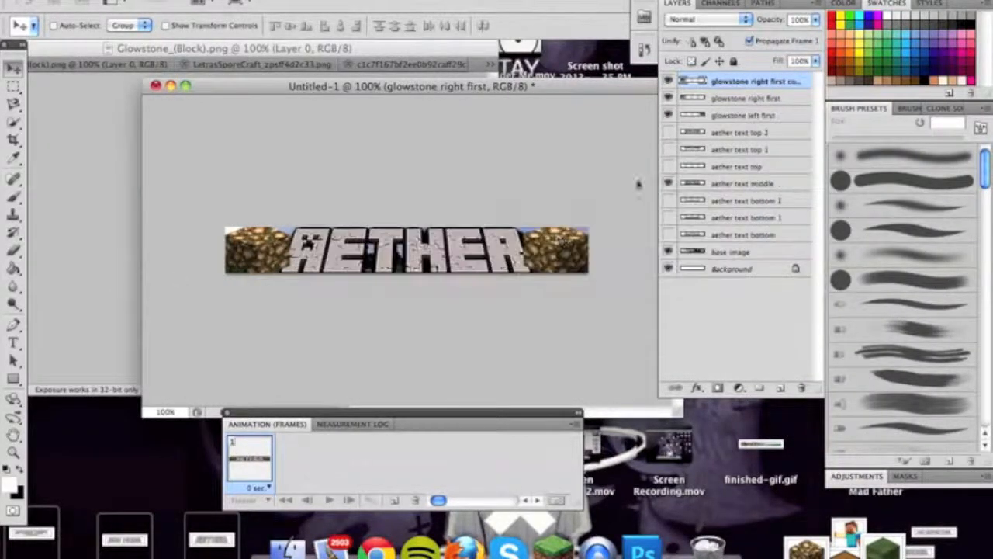
{"action": "left_click_drag", "start_coordinate": [545, 248], "coordinate": [548, 249]}
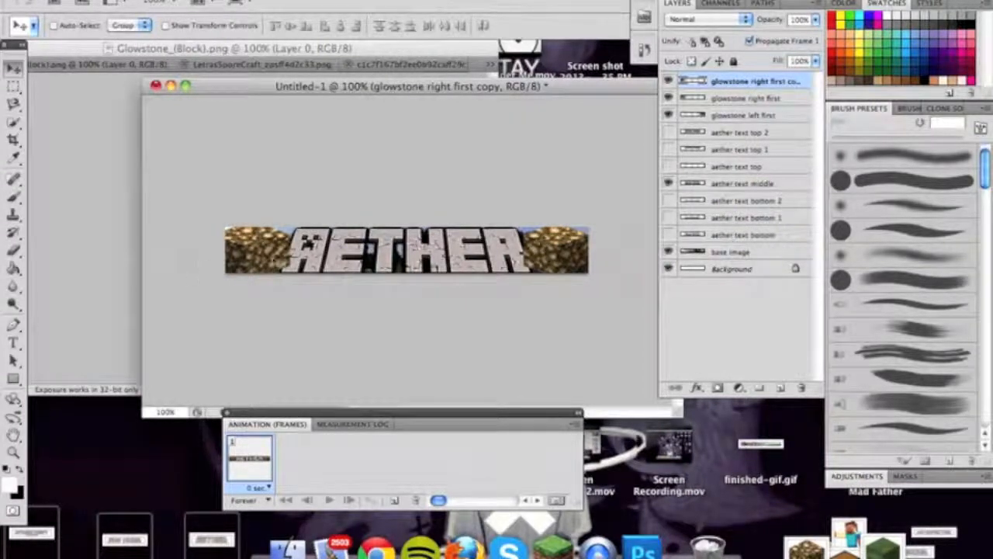
Rename the copied glowstone layer as "glowstone left second".
{"action": "double_click", "coordinate": [776, 81]}
{"action": "type", "text": "glow"}
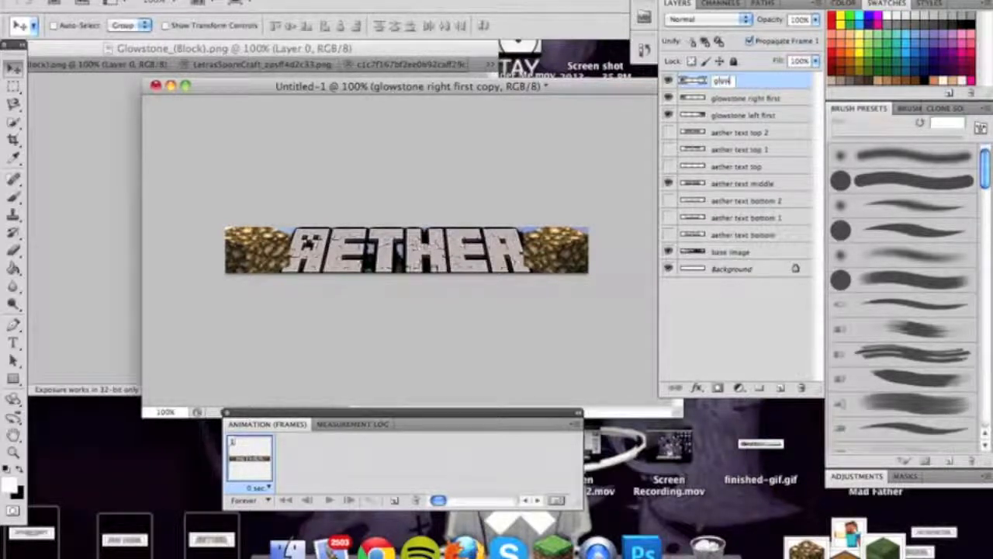
{"action": "type", "text": "stone left second"}
{"action": "left_click", "coordinate": [777, 102]}
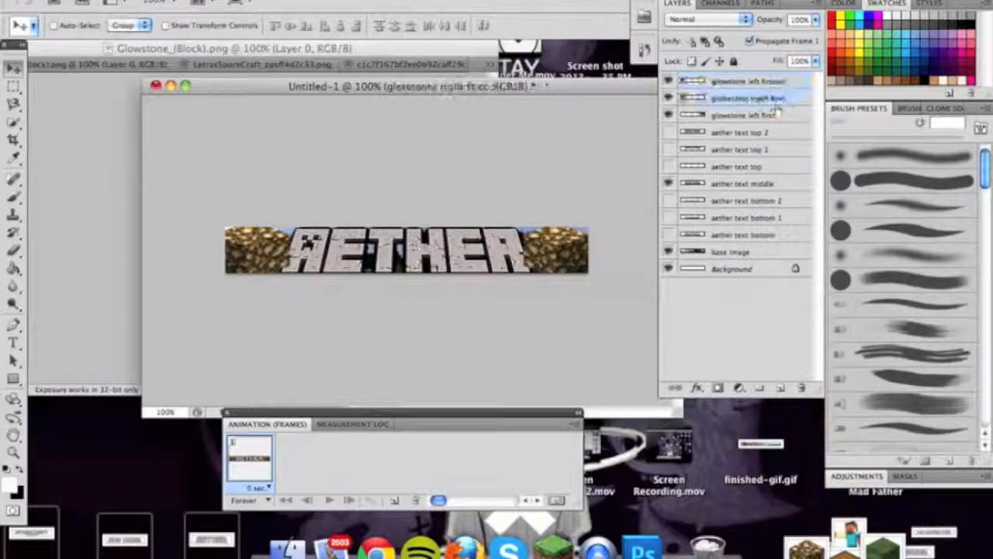
Rename the "glowstone right first" layer as "glowstone left first" to match its block on the banner's left end.
{"action": "key", "text": "h"}
{"action": "double_click", "coordinate": [777, 105]}
{"action": "left_click", "coordinate": [897, 137]}
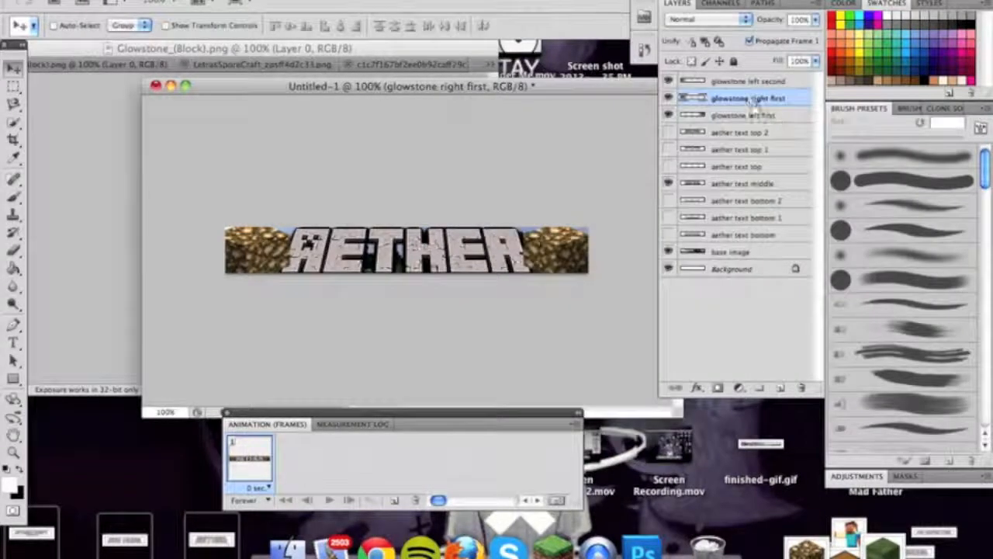
{"action": "double_click", "coordinate": [747, 99]}
{"action": "type", "text": "glowstone left first"}
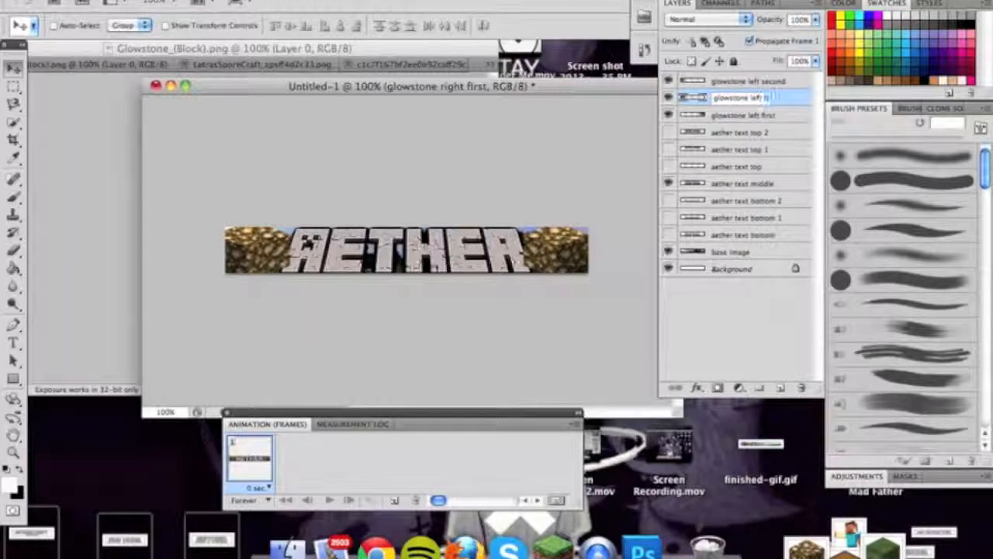
{"action": "key", "text": "Return"}
Rename the lower glowstone layer, which holds the block on the banner's right end, as "glowstone right first".
{"action": "double_click", "coordinate": [738, 115]}
{"action": "type", "text": "glowstone ri"}
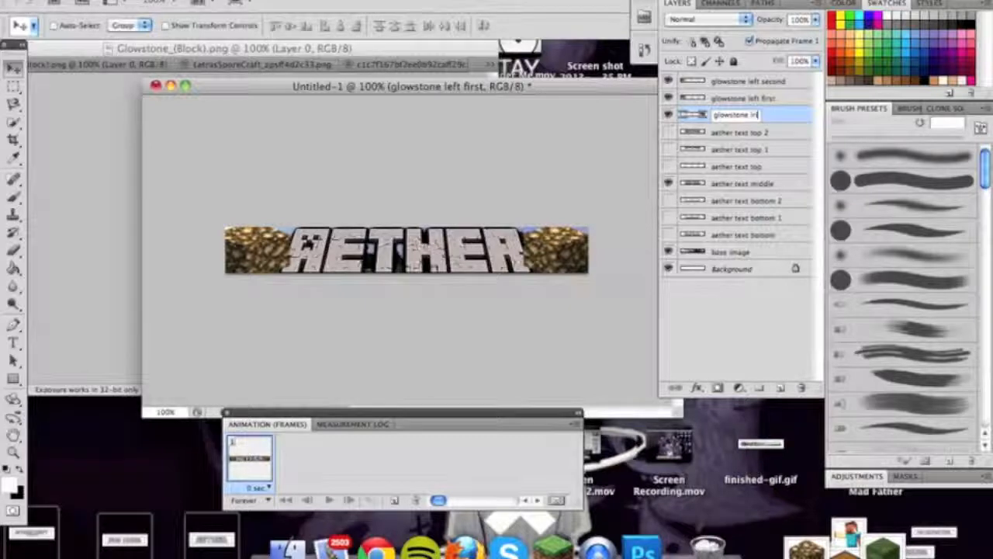
{"action": "type", "text": "ght first"}
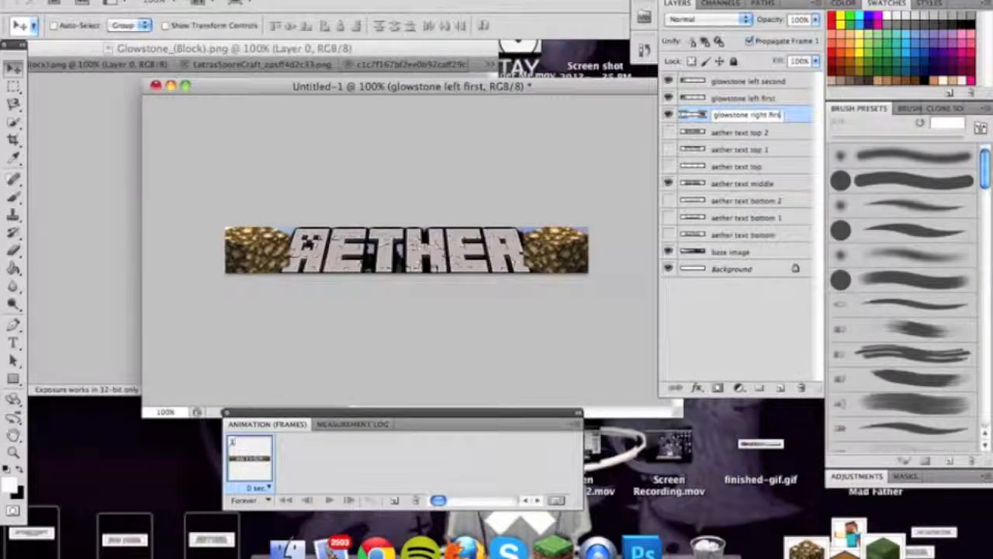
{"action": "key", "text": "Return"}
Duplicate "glowstone left second" as "glowstone left third".
{"action": "double_click", "coordinate": [764, 82]}
{"action": "right_click", "coordinate": [765, 85]}
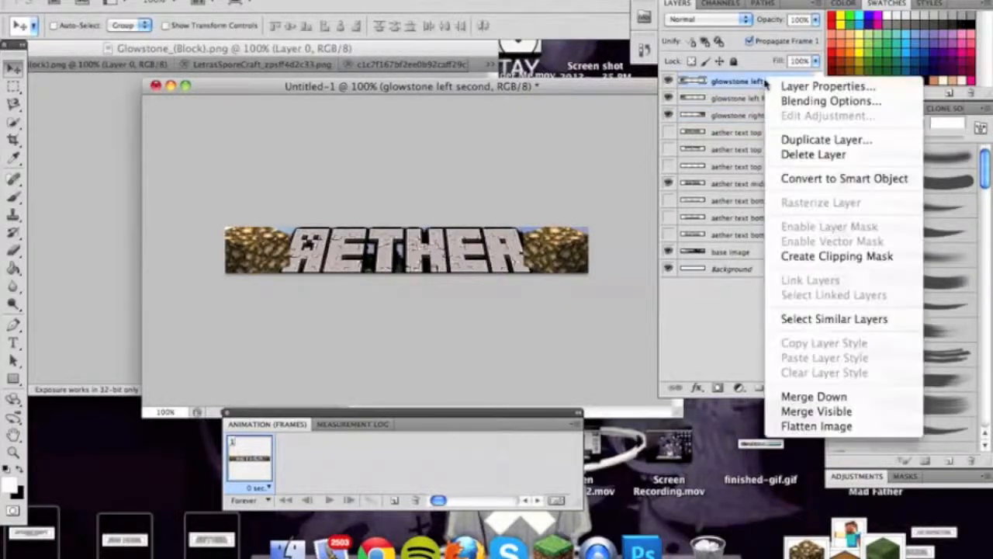
{"action": "left_click", "coordinate": [826, 140]}
{"action": "left_click", "coordinate": [590, 204]}
{"action": "key", "text": "BackSpace"}
{"action": "key", "text": "BackSpace"}
{"action": "key", "text": "BackSpace"}
{"action": "key", "text": "BackSpace"}
{"action": "key", "text": "BackSpace"}
{"action": "key", "text": "BackSpace"}
{"action": "key", "text": "BackSpace"}
{"action": "key", "text": "BackSpace"}
{"action": "key", "text": "BackSpace"}
{"action": "key", "text": "BackSpace"}
{"action": "key", "text": "BackSpace"}
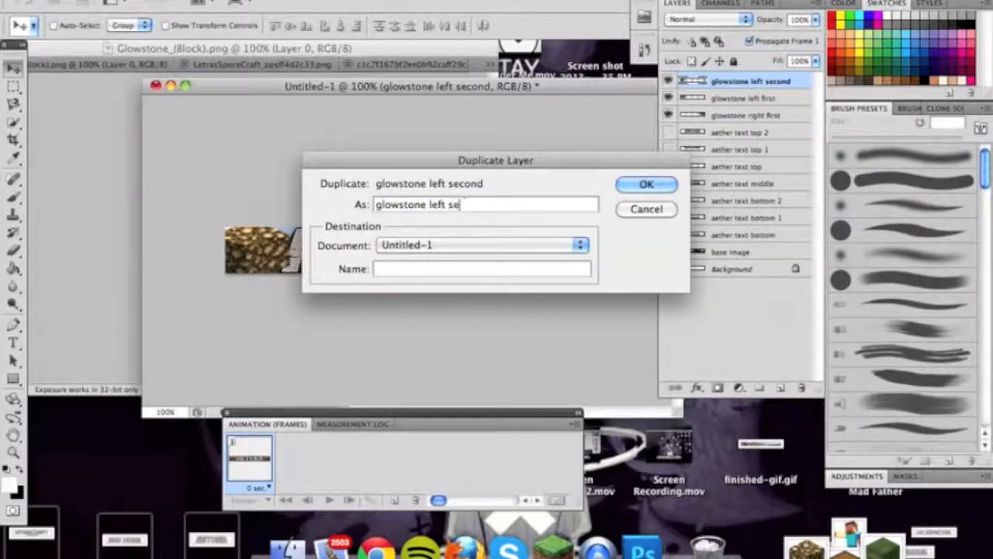
{"action": "type", "text": "third"}
{"action": "key", "text": "Return"}
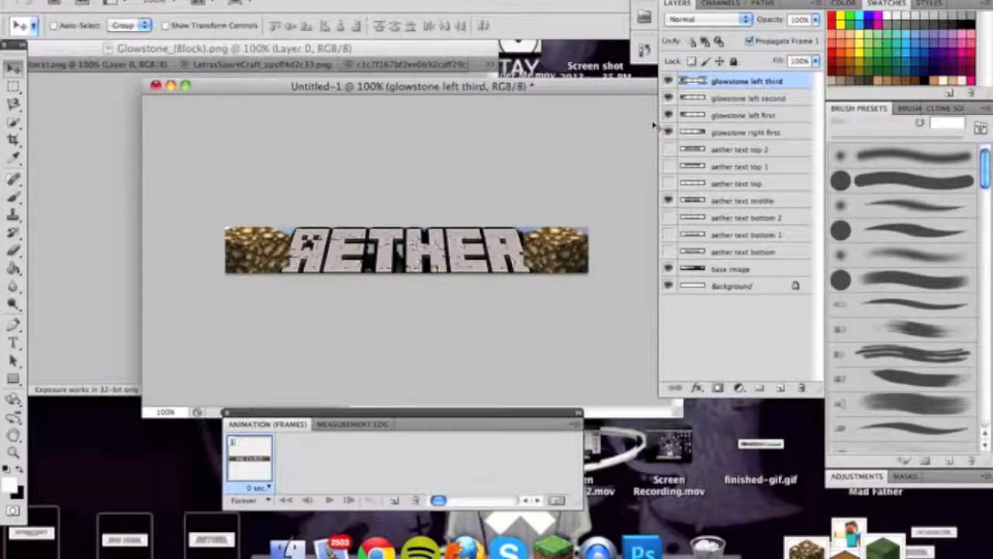
Nudge the "glowstone left third" block to the left in small increments.
{"action": "key", "text": "Left"}
{"action": "key", "text": "Left"}
{"action": "key", "text": "Left"}
{"action": "key", "text": "Left"}
{"action": "key", "text": "Left"}
{"action": "key", "text": "Left"}
{"action": "key", "text": "Left"}
{"action": "key", "text": "Left"}
{"action": "key", "text": "Left"}
{"action": "key", "text": "Left"}
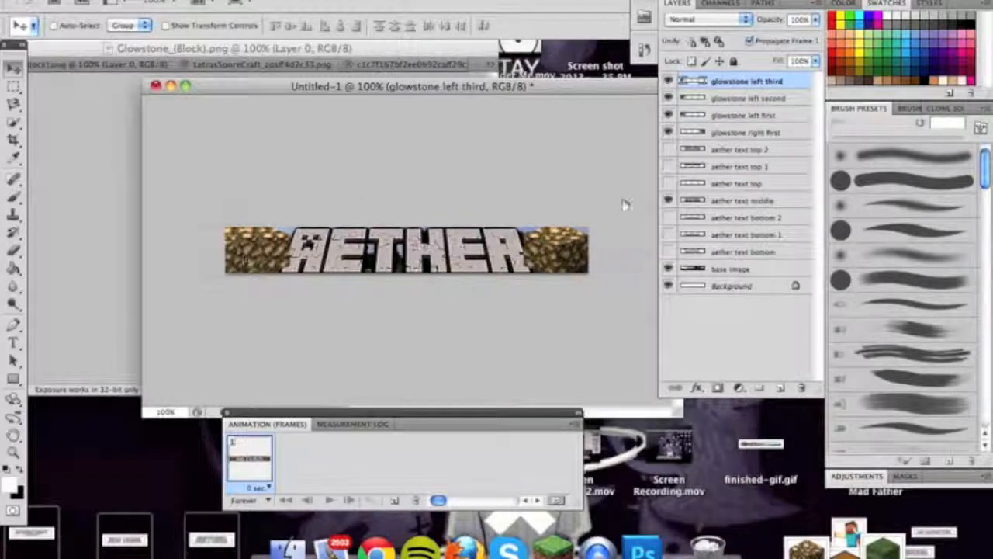
Duplicate "glowstone left third" as "glowstone left fourth" and move the copy further left.
{"action": "right_click", "coordinate": [771, 81]}
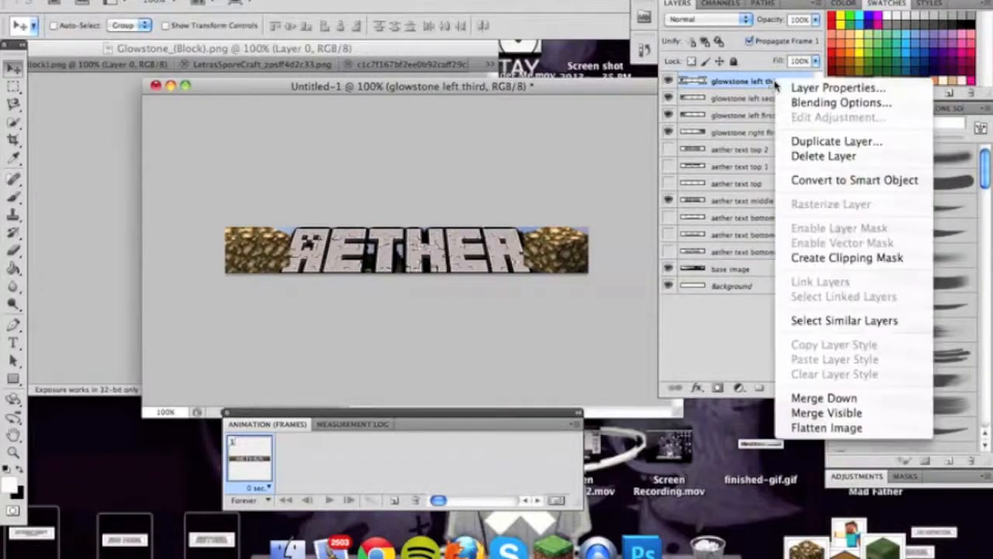
{"action": "left_click", "coordinate": [820, 141]}
{"action": "left_click", "coordinate": [527, 204]}
{"action": "key", "text": "BackSpace"}
{"action": "key", "text": "BackSpace"}
{"action": "key", "text": "BackSpace"}
{"action": "key", "text": "BackSpace"}
{"action": "key", "text": "BackSpace"}
{"action": "key", "text": "BackSpace"}
{"action": "key", "text": "BackSpace"}
{"action": "key", "text": "BackSpace"}
{"action": "key", "text": "BackSpace"}
{"action": "type", "text": "fourth"}
{"action": "key", "text": "Return"}
{"action": "left_click_drag", "start_coordinate": [262, 266], "coordinate": [234, 268]}
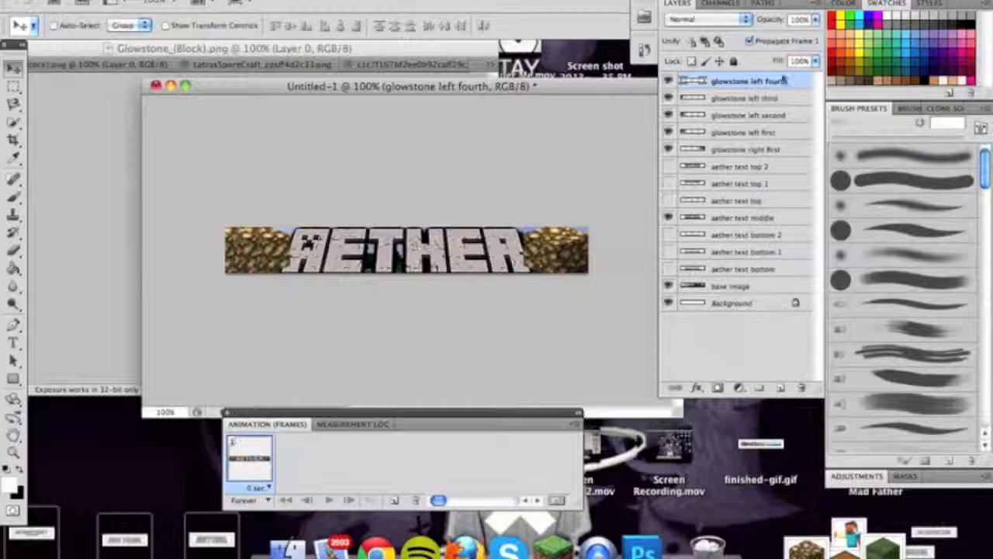
Hide the "glowstone left second", "glowstone left third" and "glowstone left fourth" layers.
{"action": "left_click", "coordinate": [669, 115]}
{"action": "left_click", "coordinate": [669, 98]}
{"action": "left_click", "coordinate": [669, 81]}
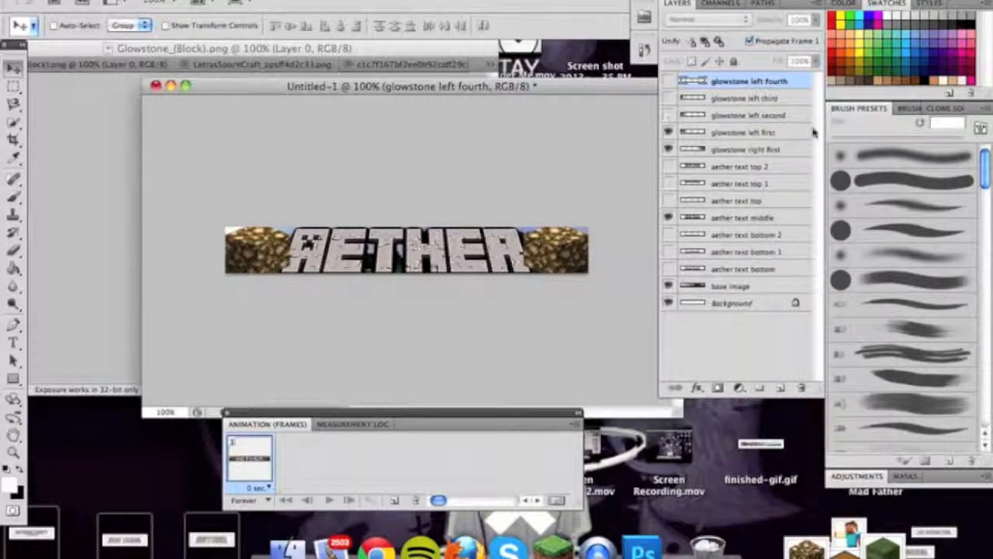
Duplicate "glowstone right first" as "glowstone right second".
{"action": "left_click", "coordinate": [751, 151]}
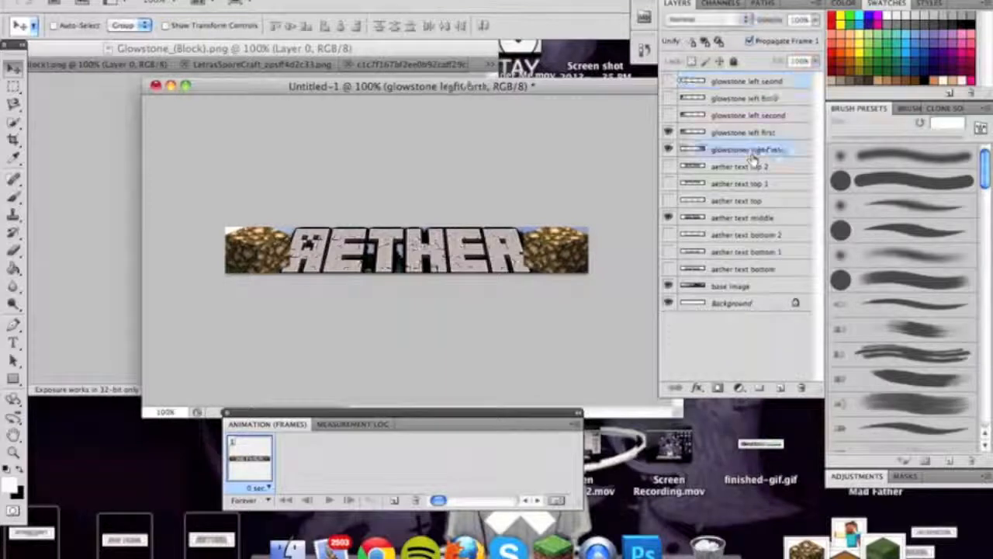
{"action": "right_click", "coordinate": [753, 158]}
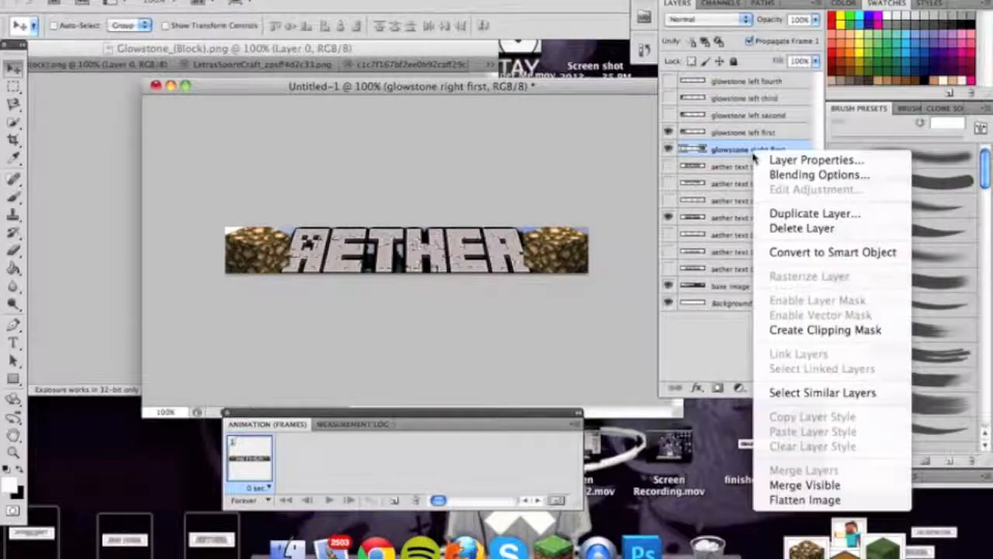
{"action": "left_click", "coordinate": [811, 214]}
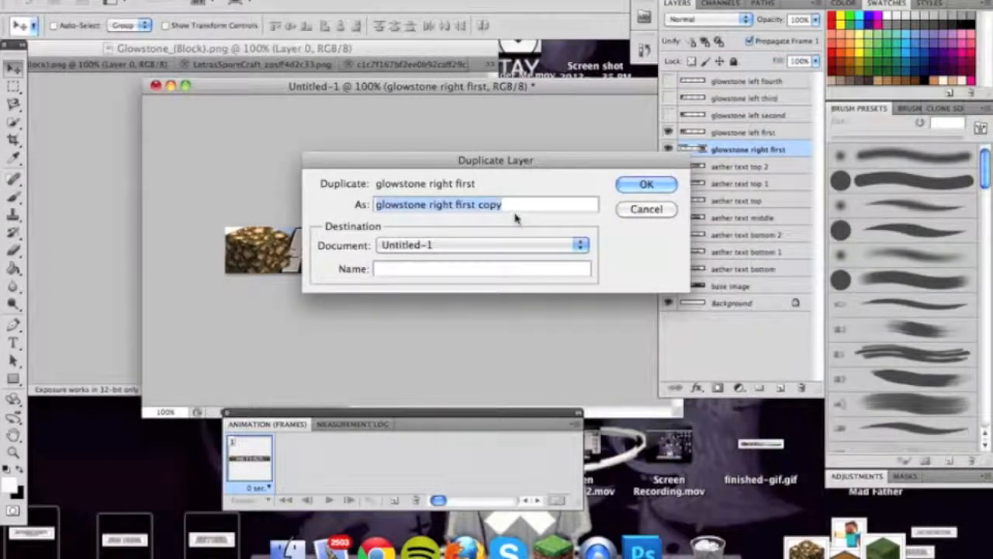
{"action": "left_click", "coordinate": [514, 204]}
{"action": "key", "text": "BackSpace"}
{"action": "key", "text": "BackSpace"}
{"action": "key", "text": "BackSpace"}
{"action": "type", "text": "second"}
{"action": "key", "text": "Return"}
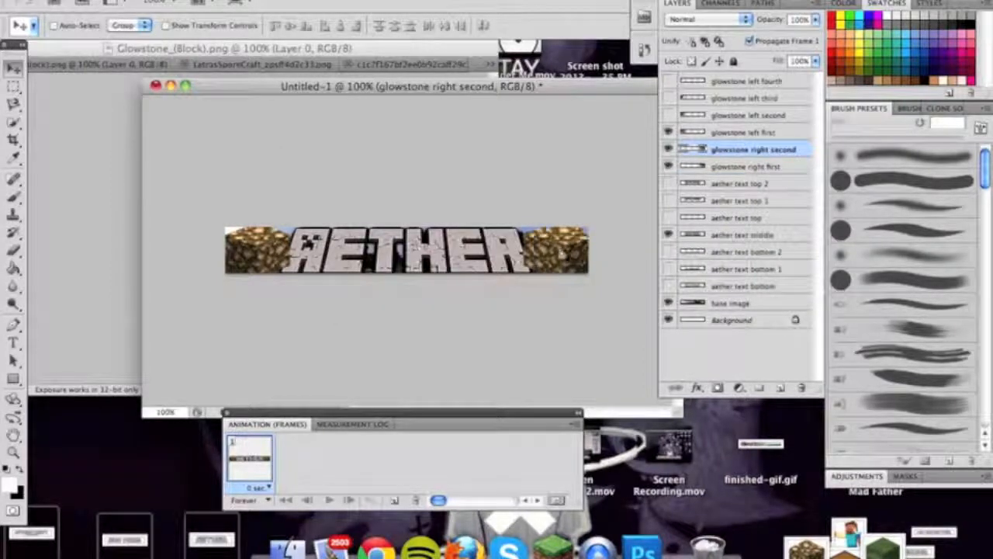
Toggle the visibility of "glowstone left second" and "glowstone right second" to compare the offsets of the two blocks.
{"action": "right_click", "coordinate": [736, 153]}
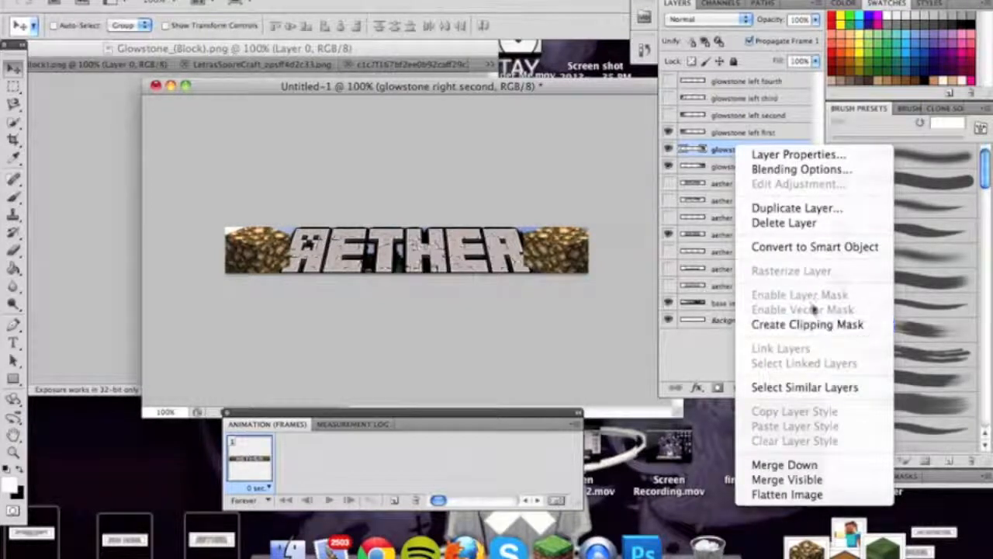
{"action": "left_click", "coordinate": [716, 204]}
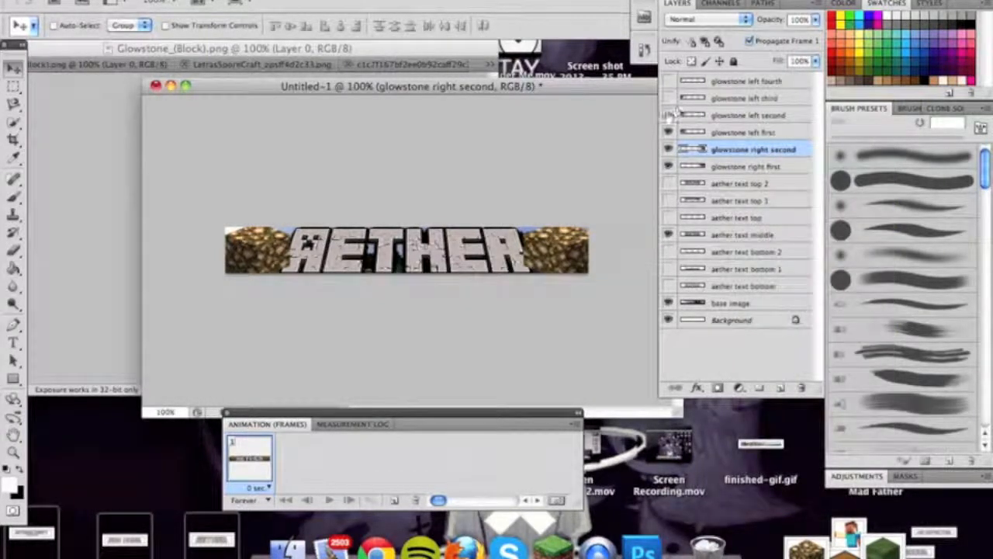
{"action": "left_click", "coordinate": [668, 132]}
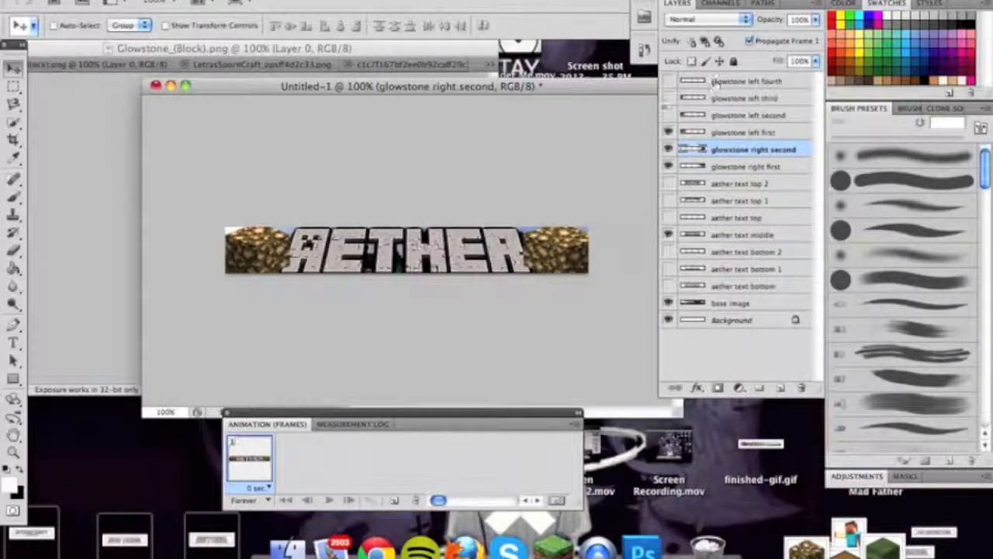
{"action": "left_click", "coordinate": [668, 115]}
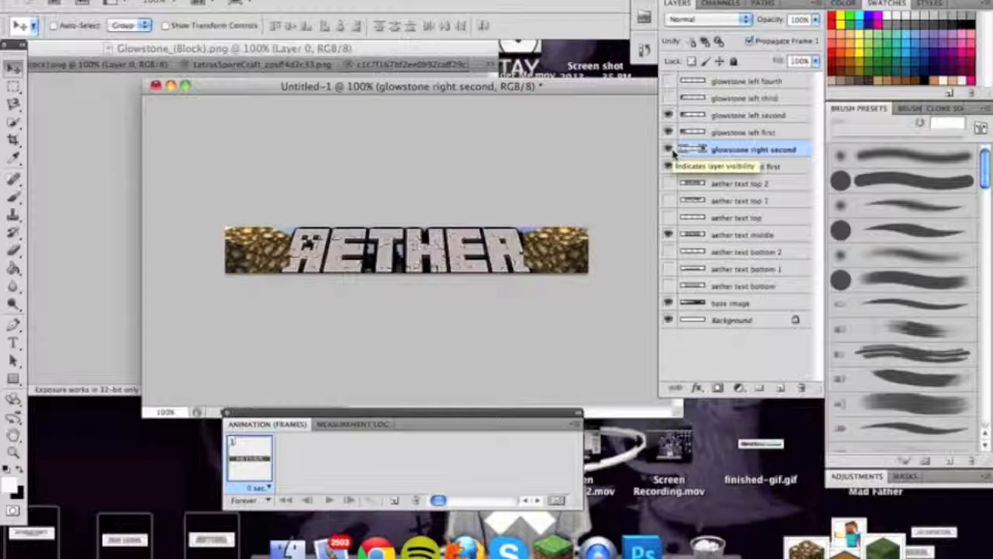
{"action": "left_click", "coordinate": [672, 151]}
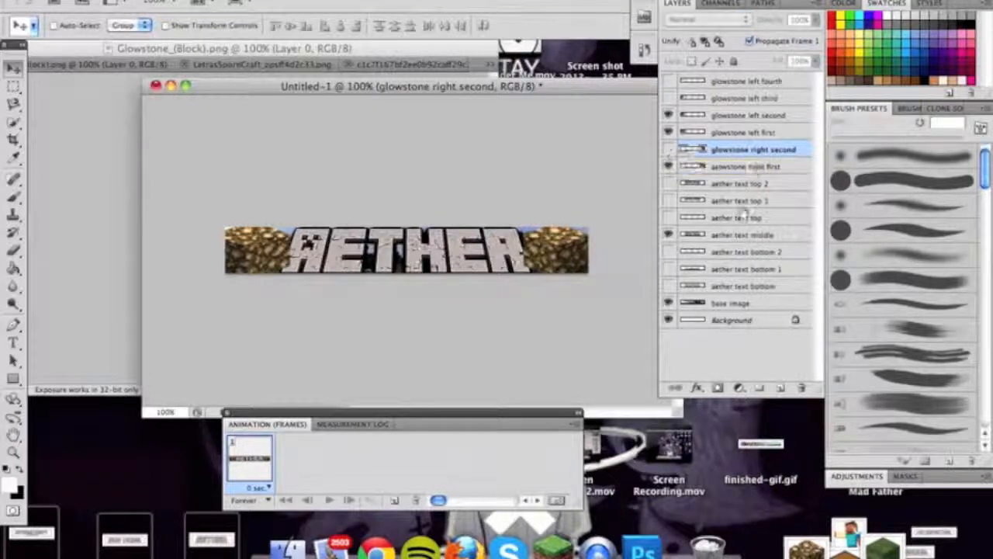
{"action": "left_click", "coordinate": [669, 150]}
{"action": "left_click", "coordinate": [667, 114]}
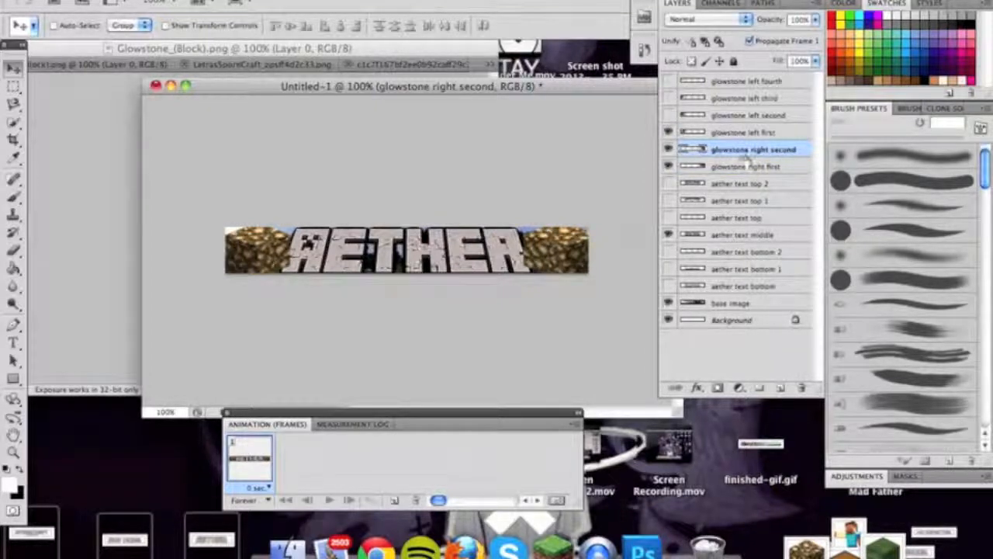
Duplicate "glowstone right second" as "glowstone right third".
{"action": "right_click", "coordinate": [746, 156]}
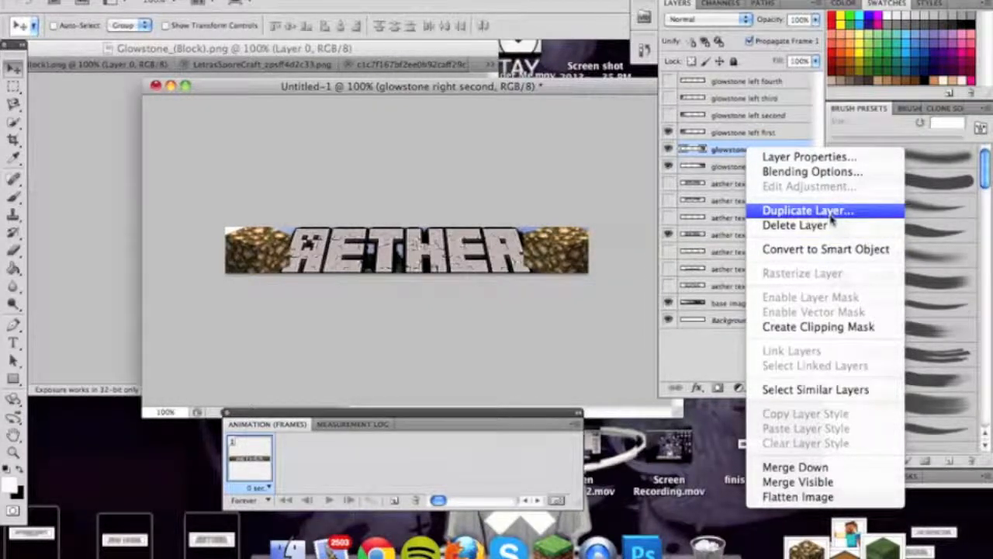
{"action": "left_click", "coordinate": [830, 217]}
{"action": "left_click_drag", "start_coordinate": [457, 204], "coordinate": [546, 201]}
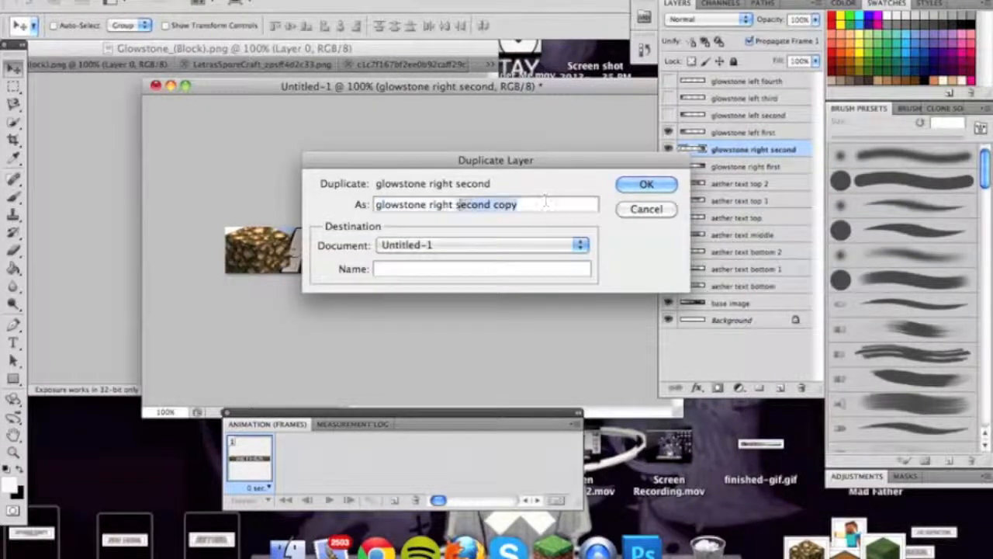
{"action": "type", "text": "third"}
{"action": "key", "text": "Return"}
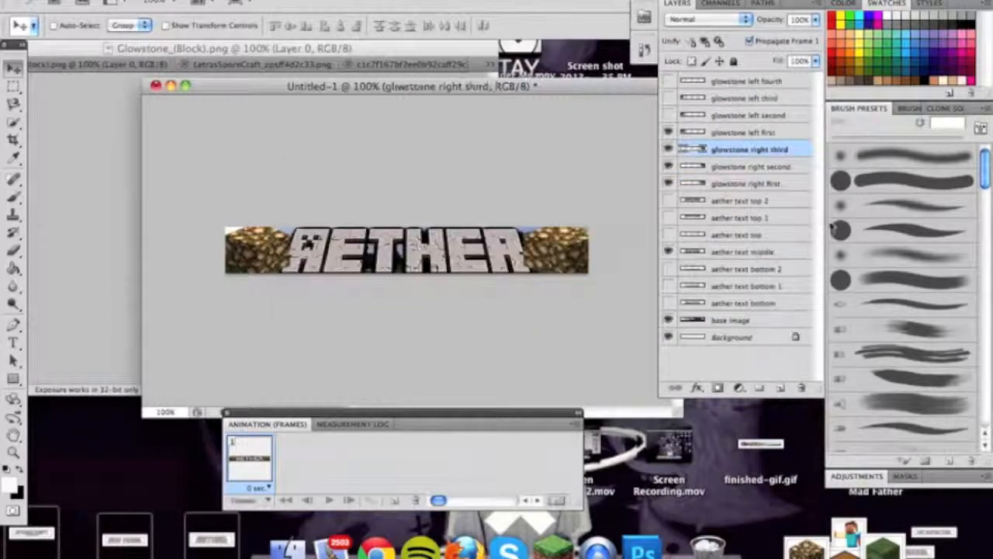
Hide "glowstone right second" and "glowstone right third", briefly showing "glowstone left third" to compare the offsets of the two blocks.
{"action": "left_click", "coordinate": [668, 168]}
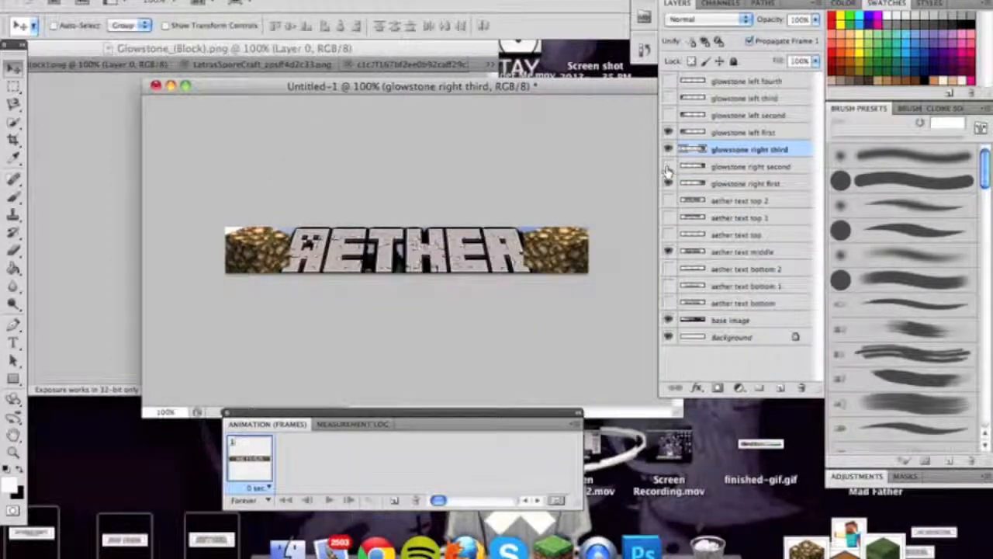
{"action": "left_click", "coordinate": [668, 132]}
{"action": "left_click", "coordinate": [668, 98]}
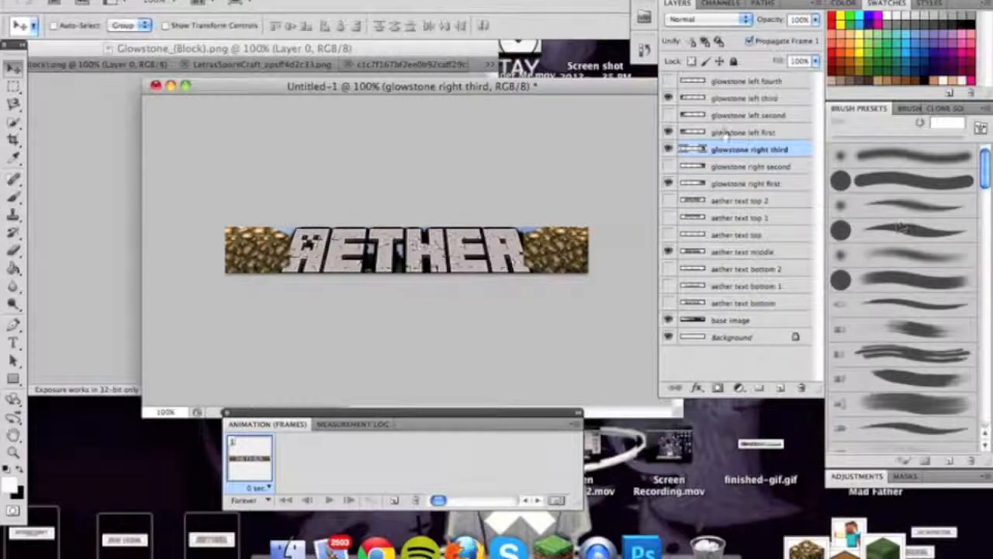
{"action": "left_click", "coordinate": [669, 149]}
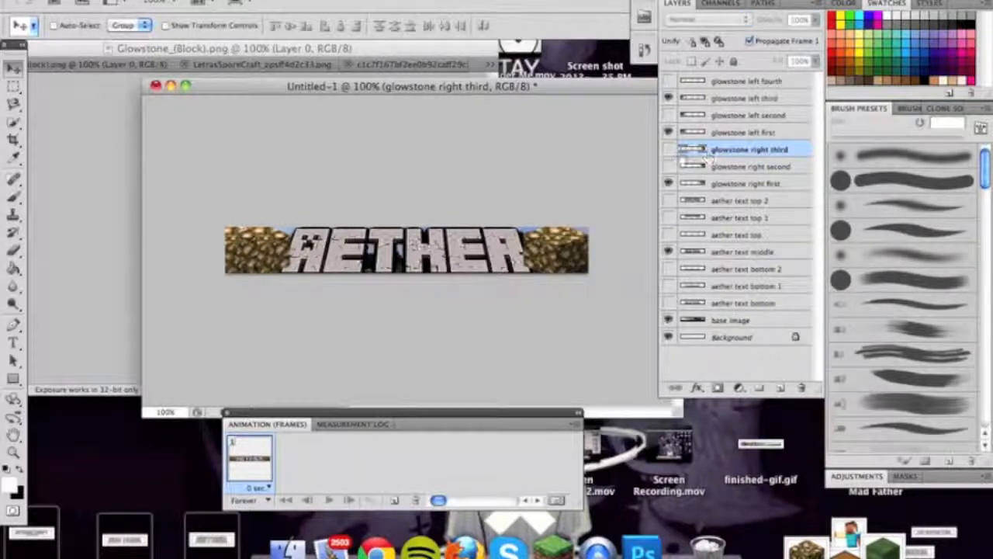
{"action": "left_click", "coordinate": [669, 97]}
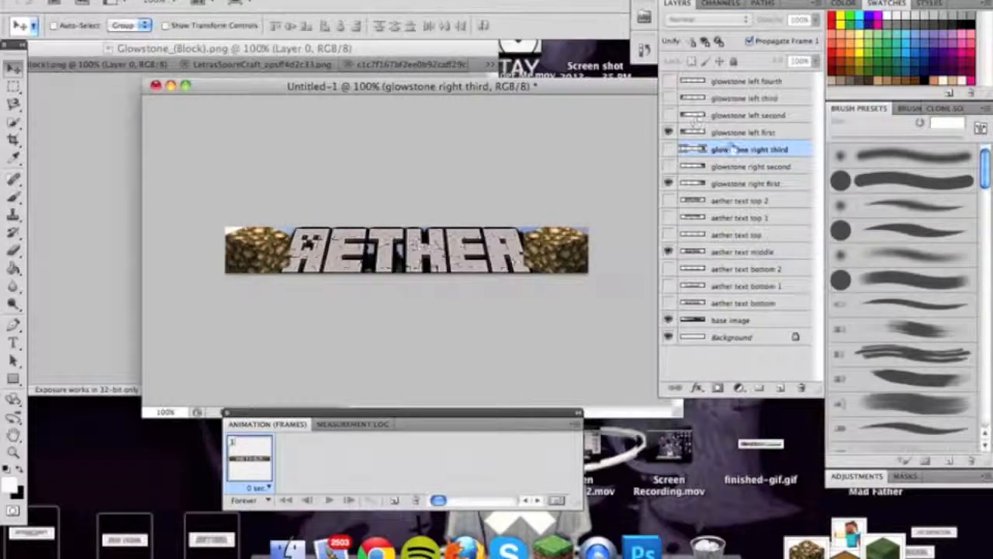
Duplicate "glowstone right third" as "glowstone right fourth" and show it together with "glowstone left fourth".
{"action": "right_click", "coordinate": [733, 147]}
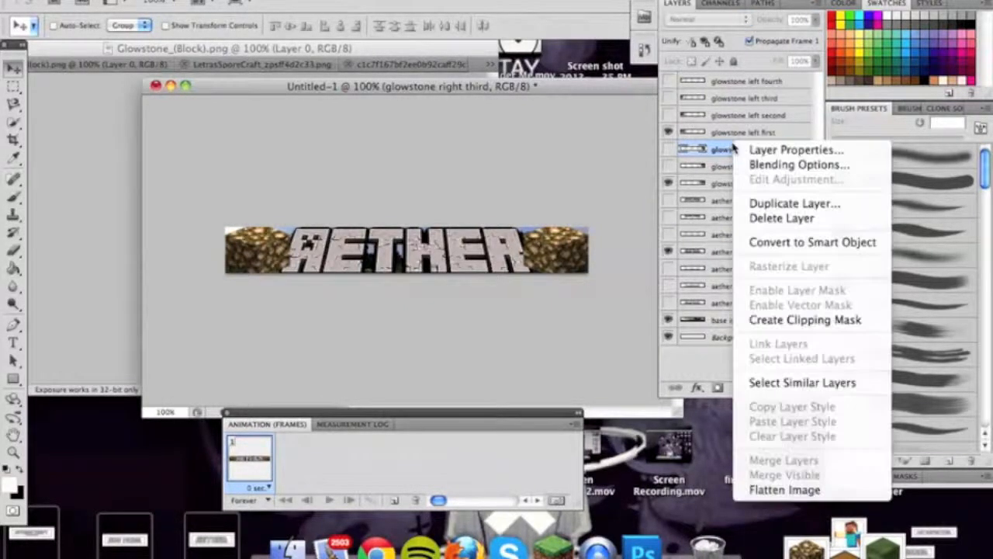
{"action": "left_click", "coordinate": [807, 203]}
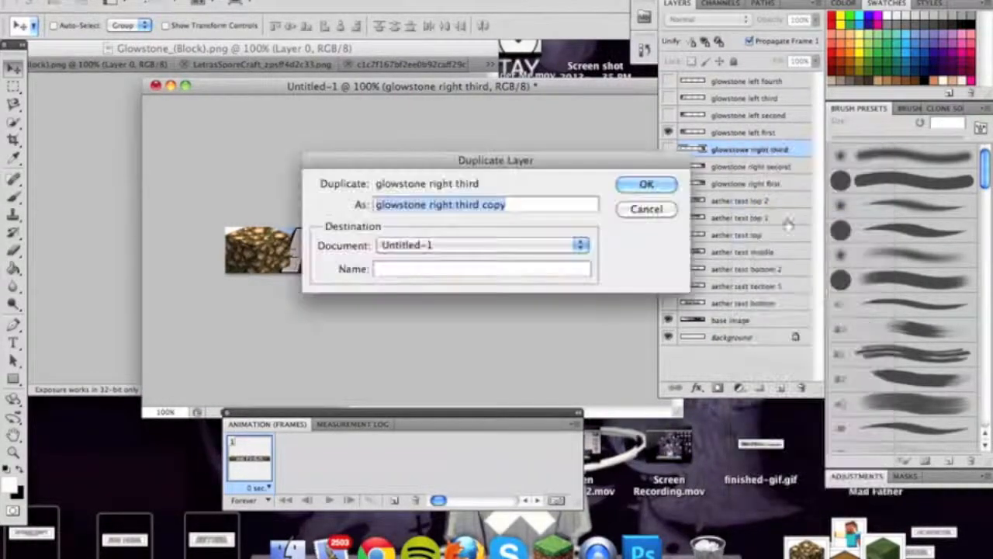
{"action": "left_click", "coordinate": [576, 200]}
{"action": "key", "text": "BackSpace"}
{"action": "key", "text": "BackSpace"}
{"action": "key", "text": "BackSpace"}
{"action": "key", "text": "BackSpace"}
{"action": "key", "text": "BackSpace"}
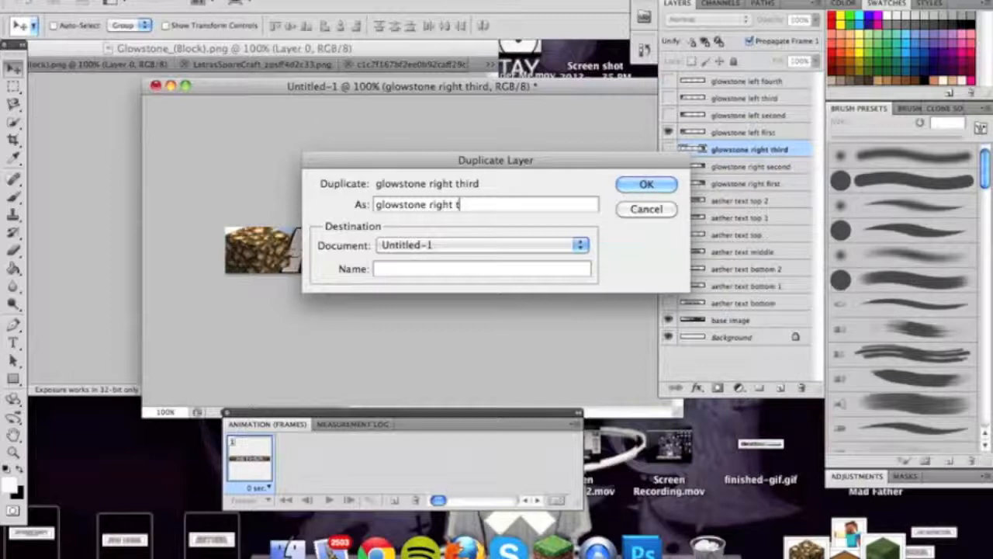
{"action": "type", "text": "fourth"}
{"action": "key", "text": "Return"}
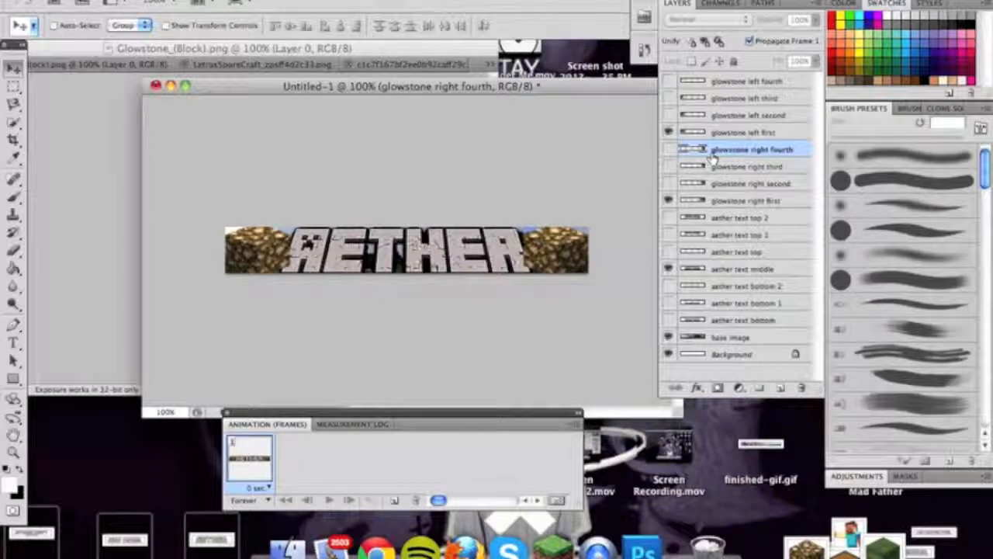
{"action": "left_click", "coordinate": [669, 149]}
{"action": "left_click", "coordinate": [669, 81]}
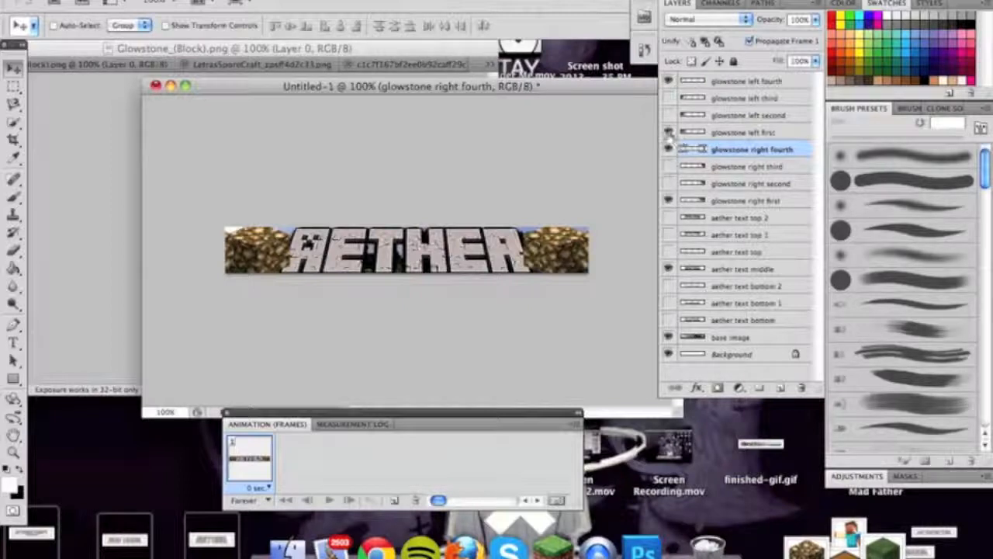
Hide all glowstone and AETHER text layers, leaving only "base image" and the background visible for the first frame.
{"action": "left_click", "coordinate": [668, 132]}
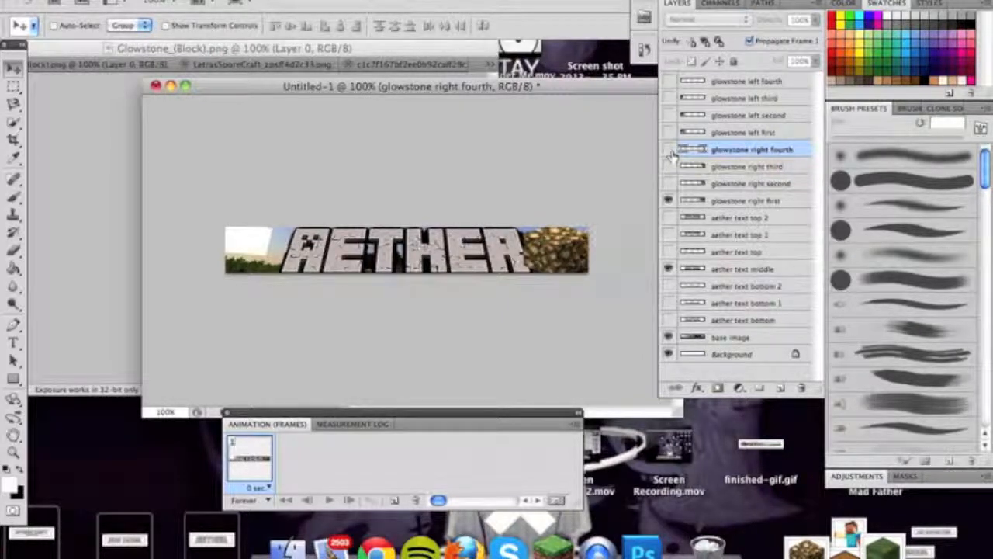
{"action": "left_click", "coordinate": [668, 183]}
{"action": "left_click", "coordinate": [668, 269]}
{"action": "left_click", "coordinate": [668, 337]}
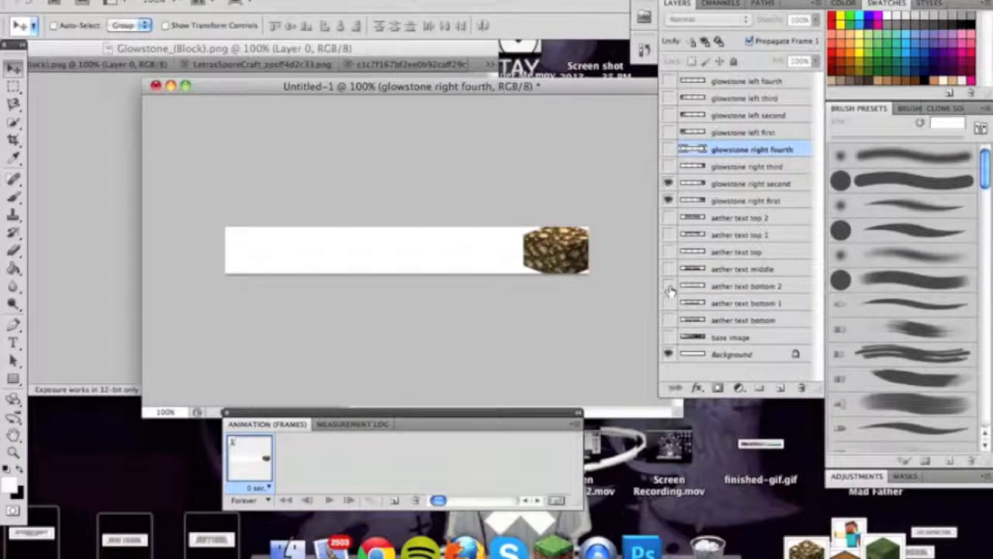
{"action": "left_click", "coordinate": [668, 200]}
{"action": "left_click", "coordinate": [668, 183]}
{"action": "left_click", "coordinate": [668, 336]}
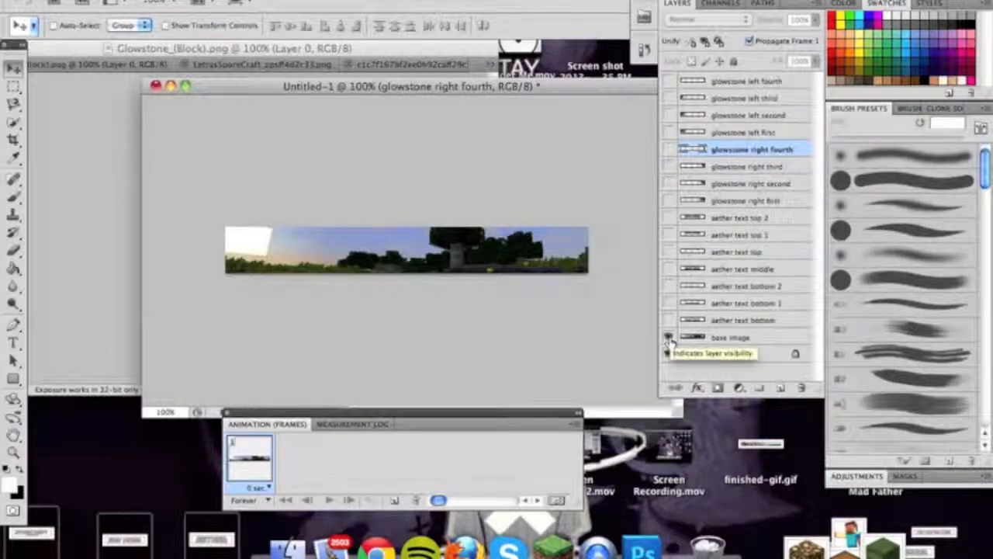
Set the first frame's delay to 0.1 seconds and add a second animation frame.
{"action": "left_click", "coordinate": [262, 487]}
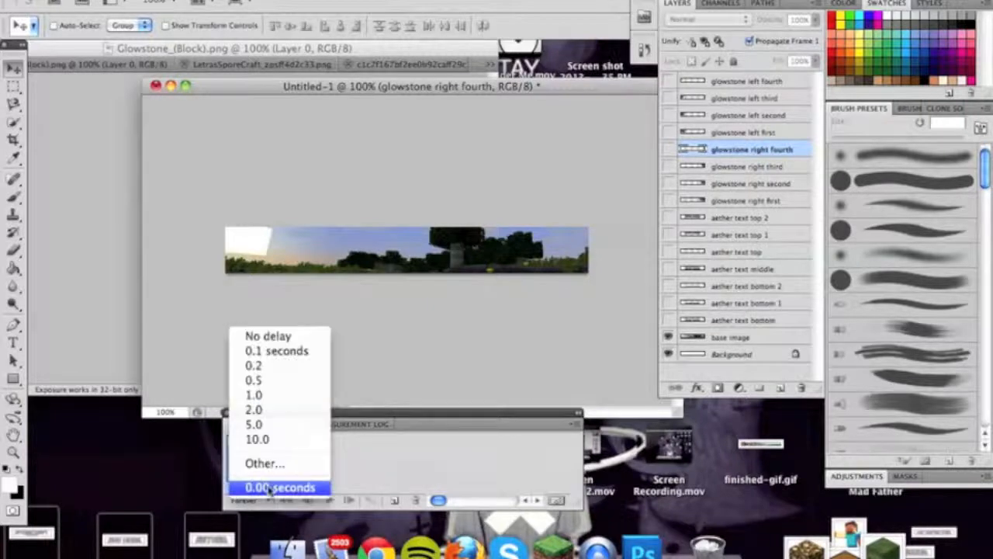
{"action": "left_click", "coordinate": [277, 351]}
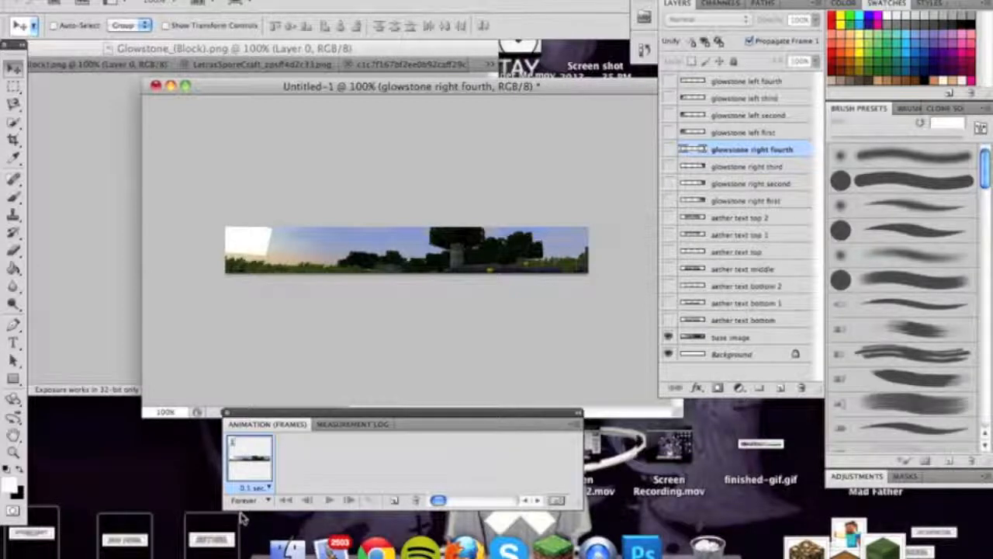
{"action": "left_click", "coordinate": [394, 502]}
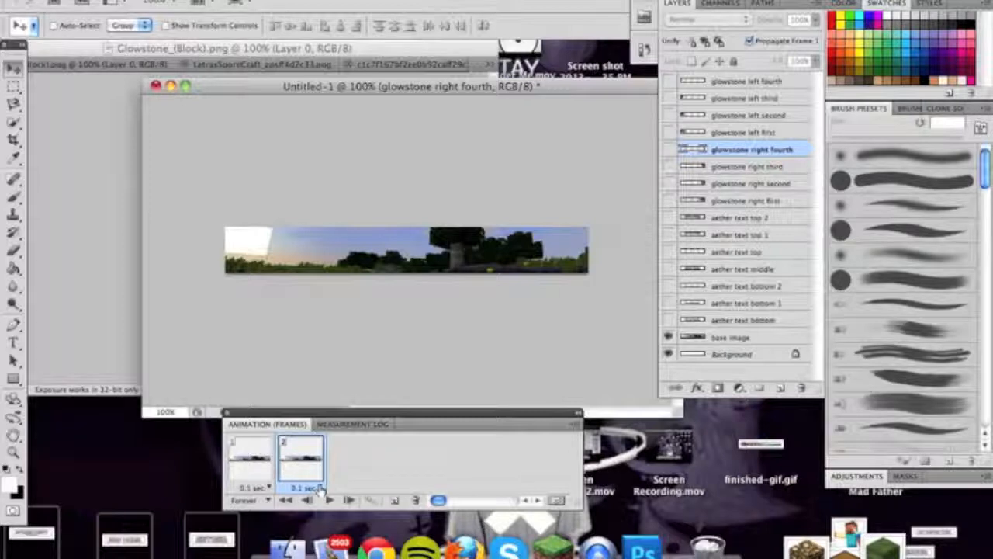
Show "glowstone left fourth", "glowstone right fourth" and "aether text top 1" in the second frame, keeping "aether text top 2" hidden.
{"action": "left_click", "coordinate": [668, 81]}
{"action": "left_click", "coordinate": [668, 149]}
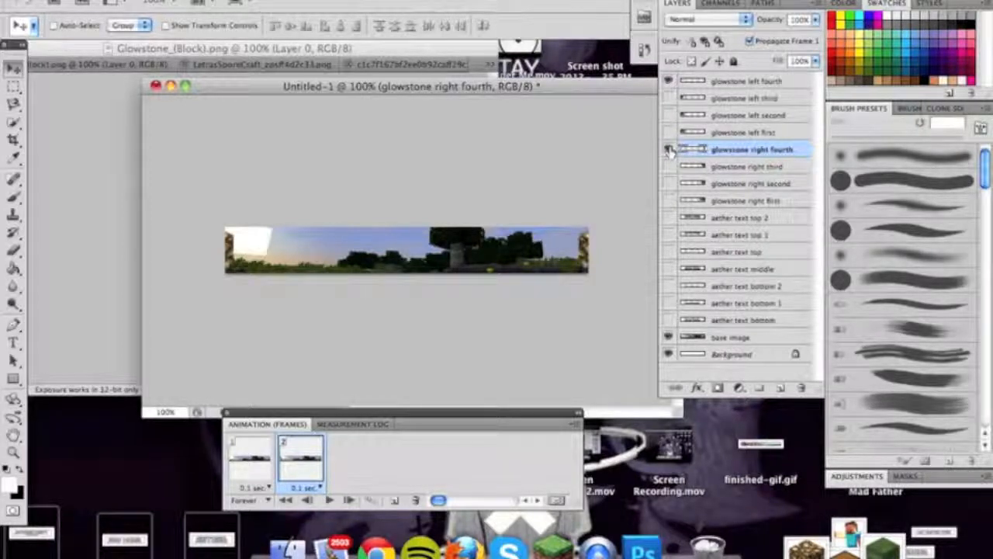
{"action": "left_click", "coordinate": [669, 218]}
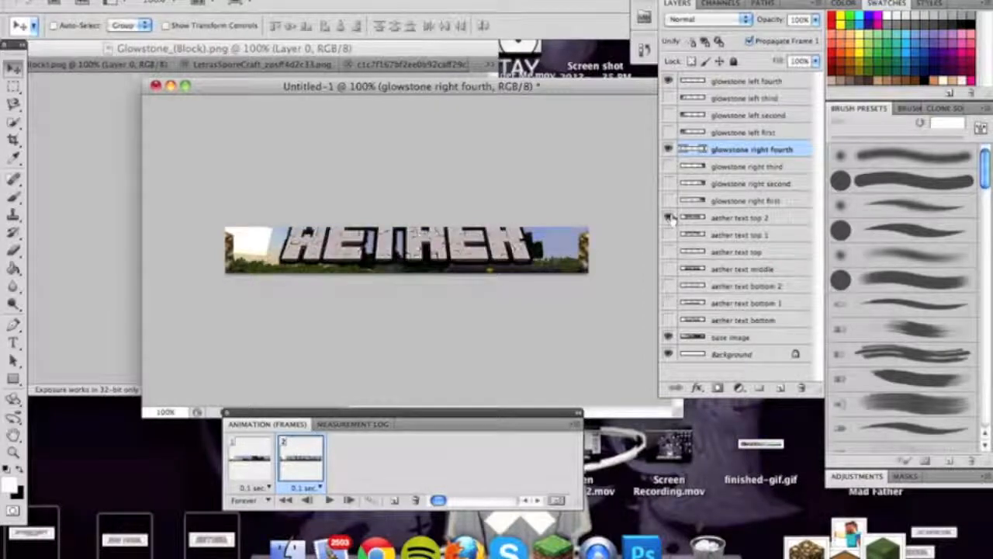
{"action": "left_click", "coordinate": [669, 218]}
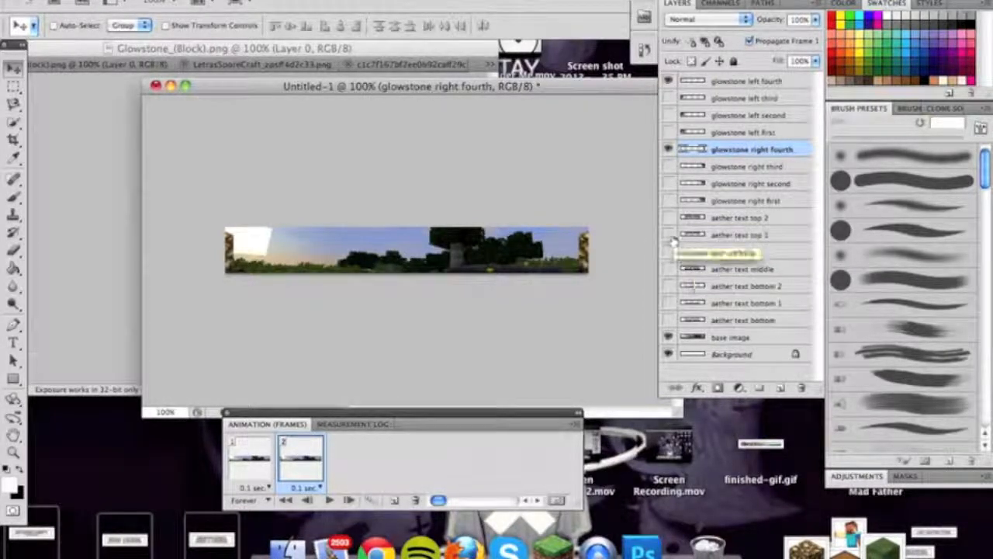
{"action": "left_click", "coordinate": [668, 235]}
{"action": "left_click", "coordinate": [669, 218]}
{"action": "left_click", "coordinate": [669, 236]}
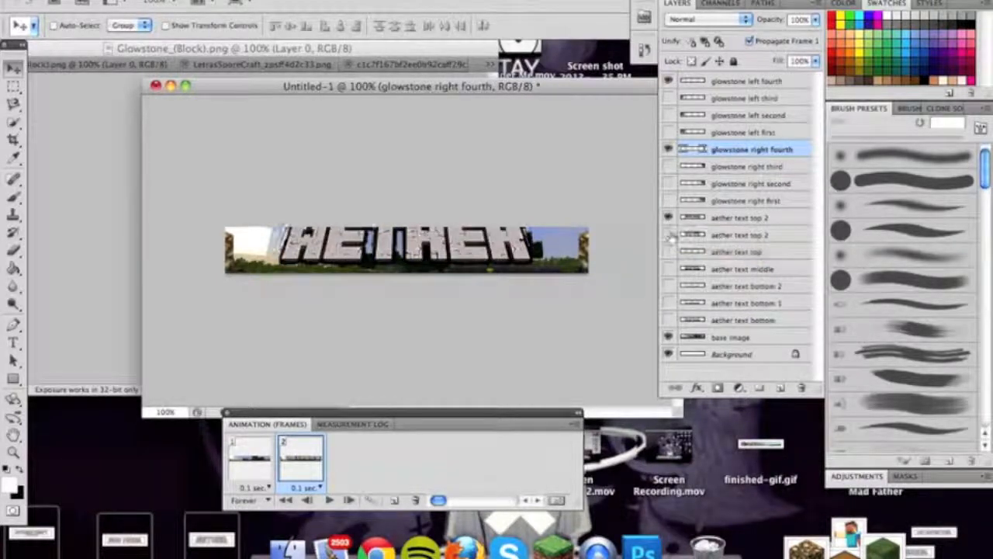
{"action": "left_click", "coordinate": [669, 218]}
{"action": "left_click", "coordinate": [669, 235]}
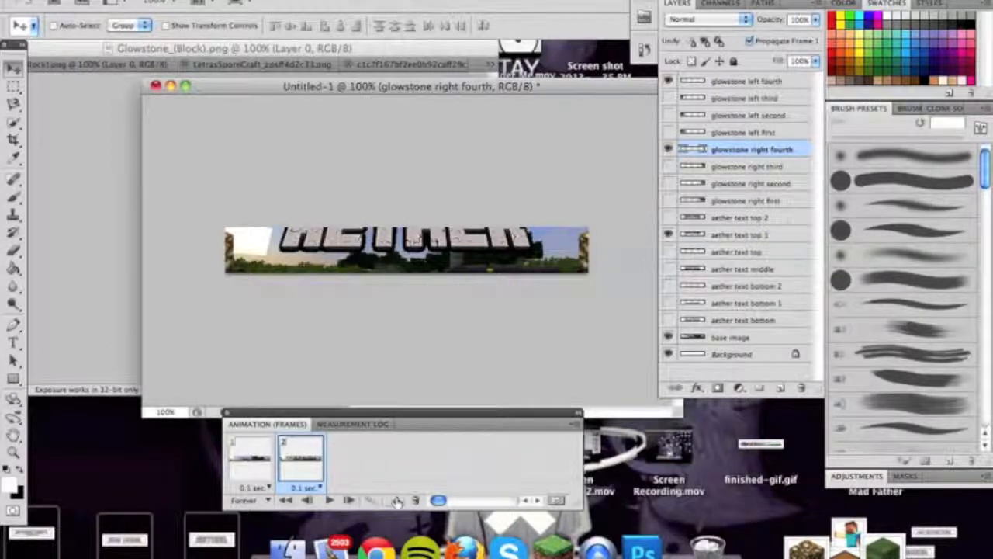
Set a custom delay of 0.3 seconds for the second frame.
{"action": "left_click", "coordinate": [304, 487]}
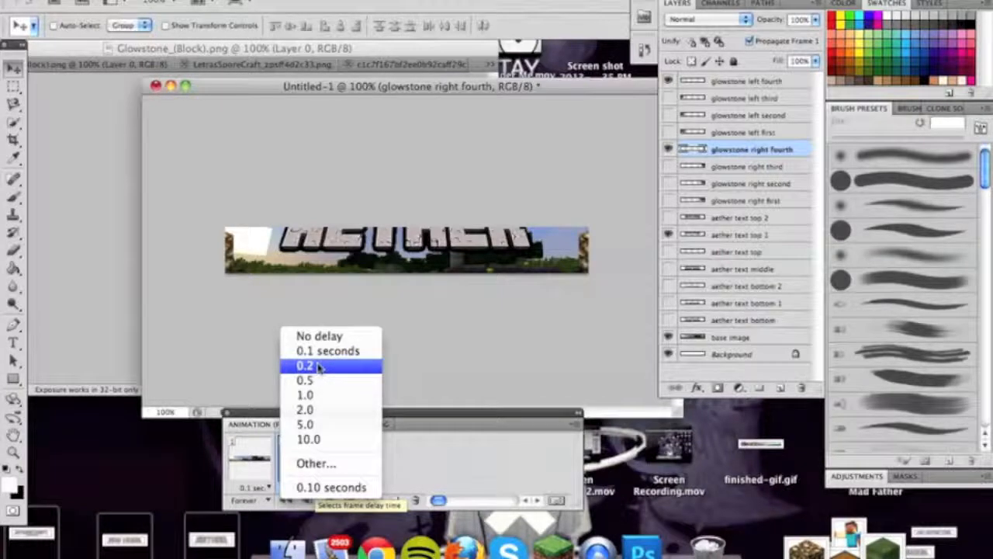
{"action": "left_click", "coordinate": [379, 478]}
{"action": "left_click", "coordinate": [321, 488]}
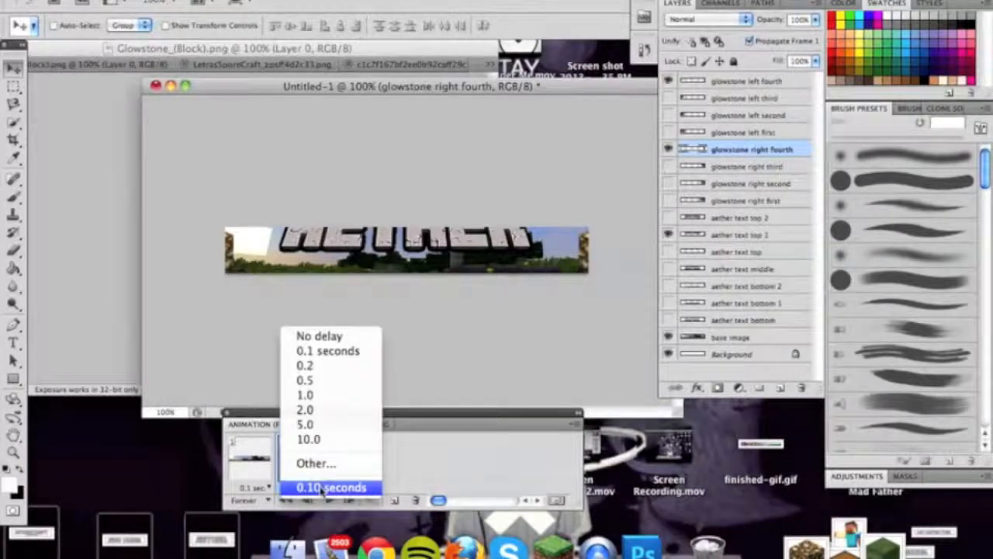
{"action": "left_click", "coordinate": [358, 461]}
{"action": "left_click", "coordinate": [456, 235]}
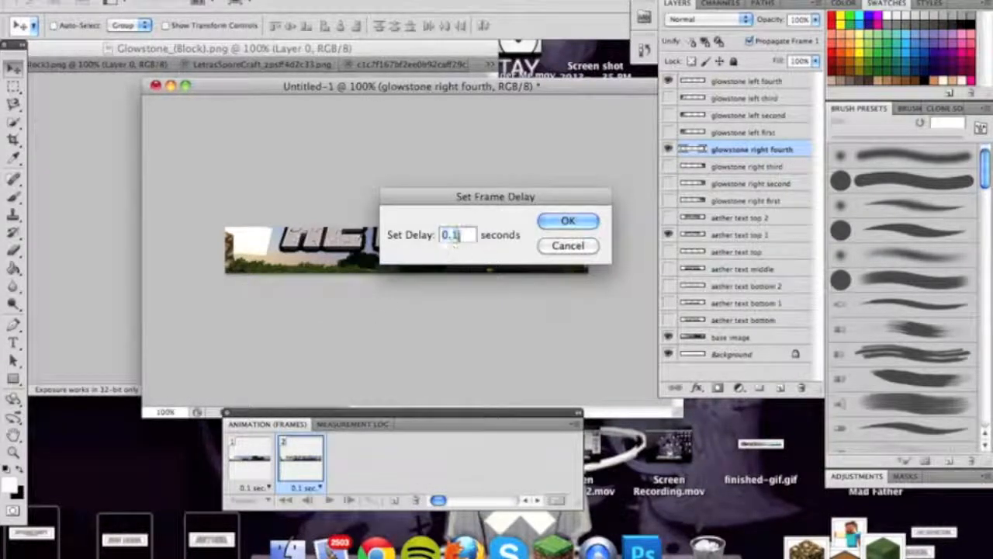
{"action": "key", "text": "Return"}
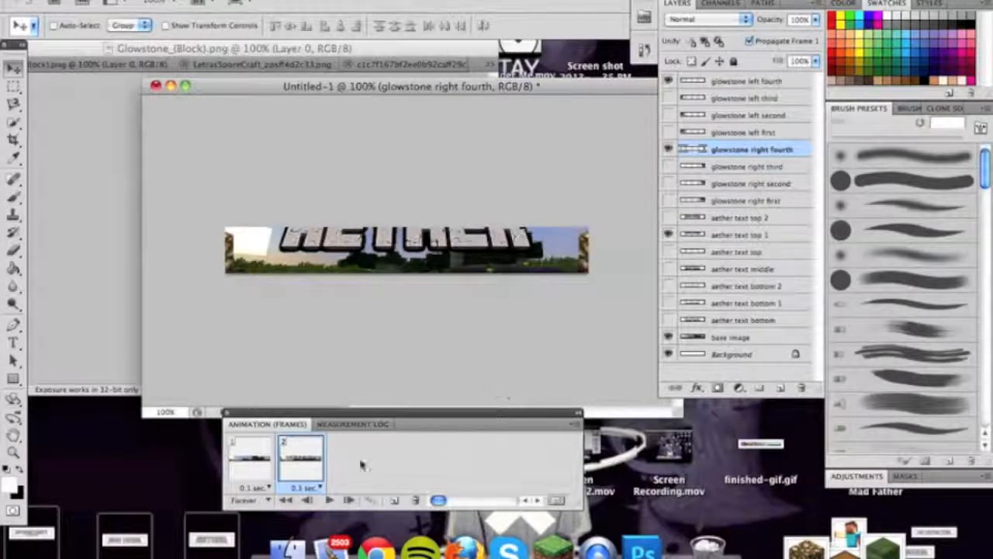
Add a third frame showing "glowstone left third", "glowstone right third" and "aether text top 2" in place of the second frame's glowstone and text layers.
{"action": "left_click", "coordinate": [394, 501]}
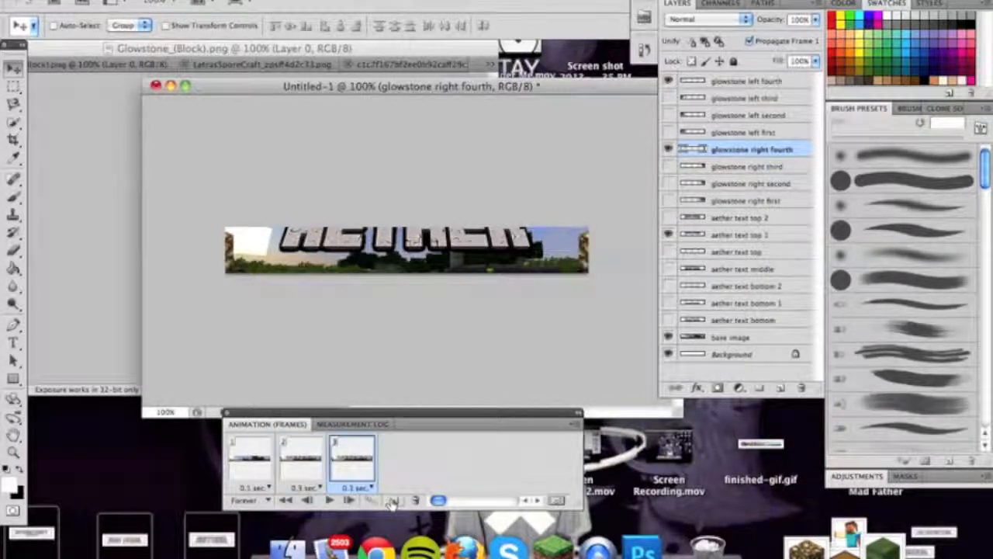
{"action": "left_click", "coordinate": [373, 488]}
{"action": "left_click", "coordinate": [373, 488]}
{"action": "left_click", "coordinate": [670, 150]}
{"action": "left_click", "coordinate": [669, 234]}
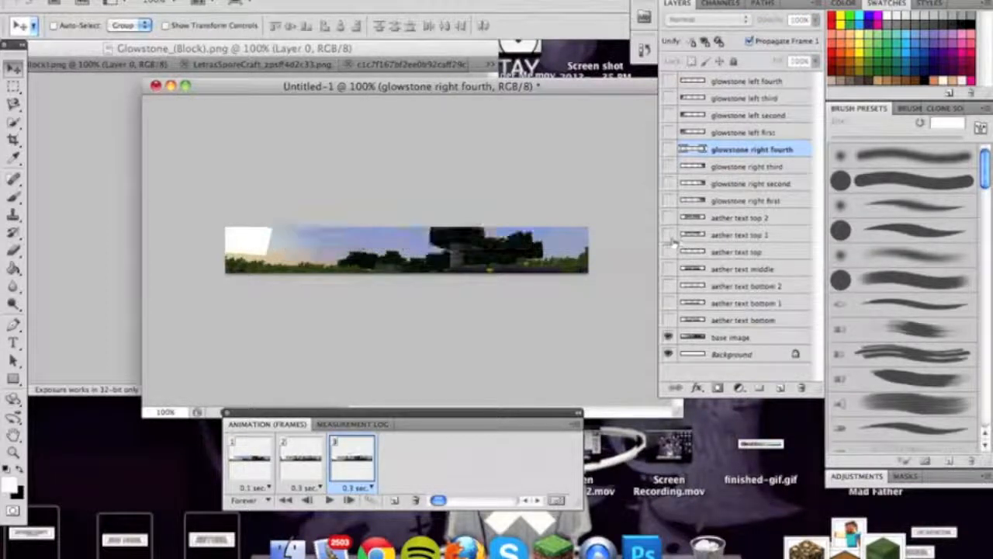
{"action": "left_click", "coordinate": [669, 217]}
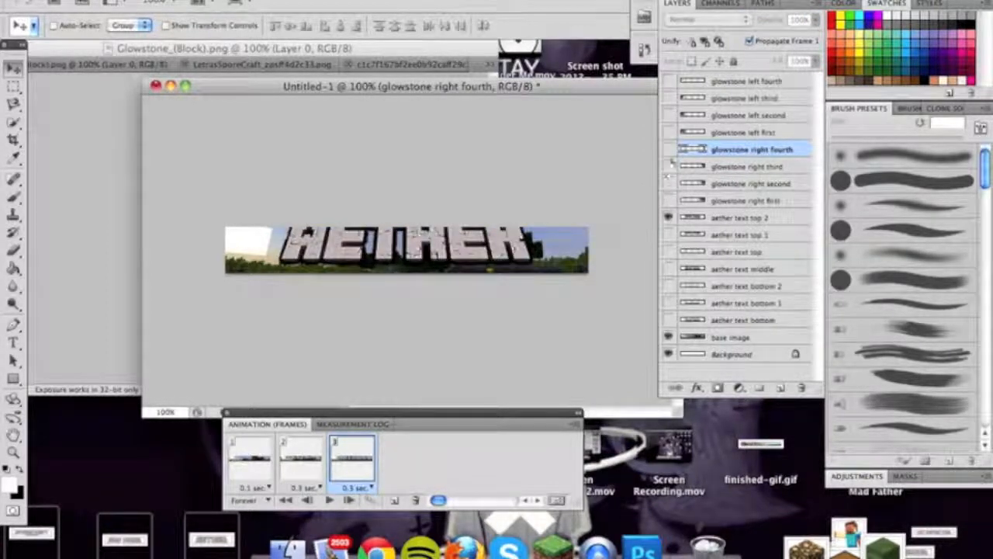
{"action": "left_click", "coordinate": [669, 166]}
{"action": "left_click", "coordinate": [669, 98]}
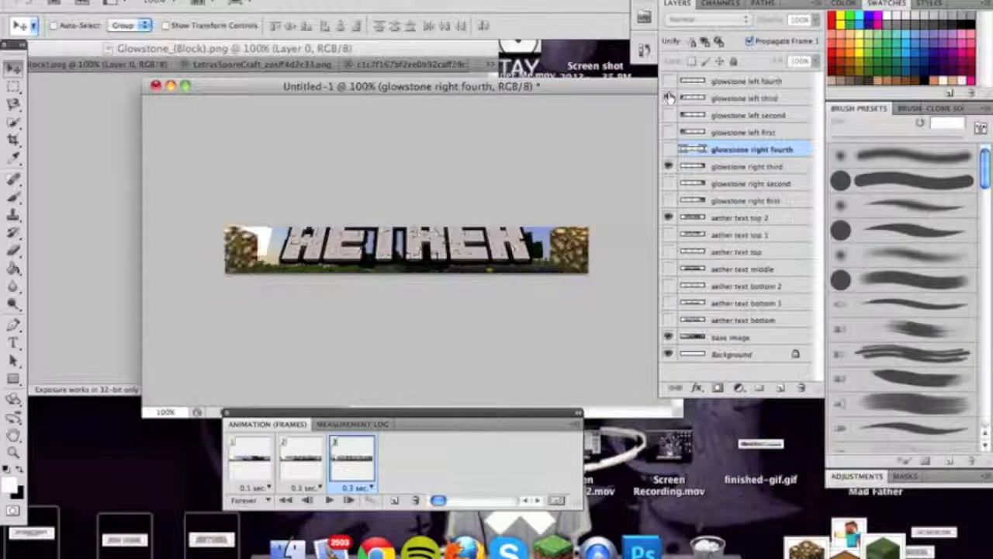
Add a fourth frame and set its delay to 5 seconds.
{"action": "left_click", "coordinate": [393, 502]}
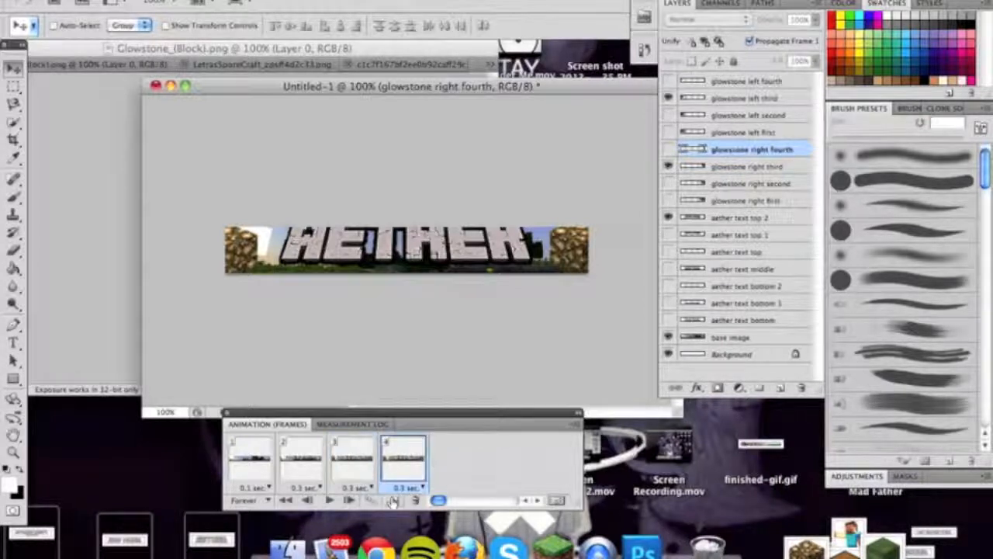
{"action": "left_click", "coordinate": [406, 487]}
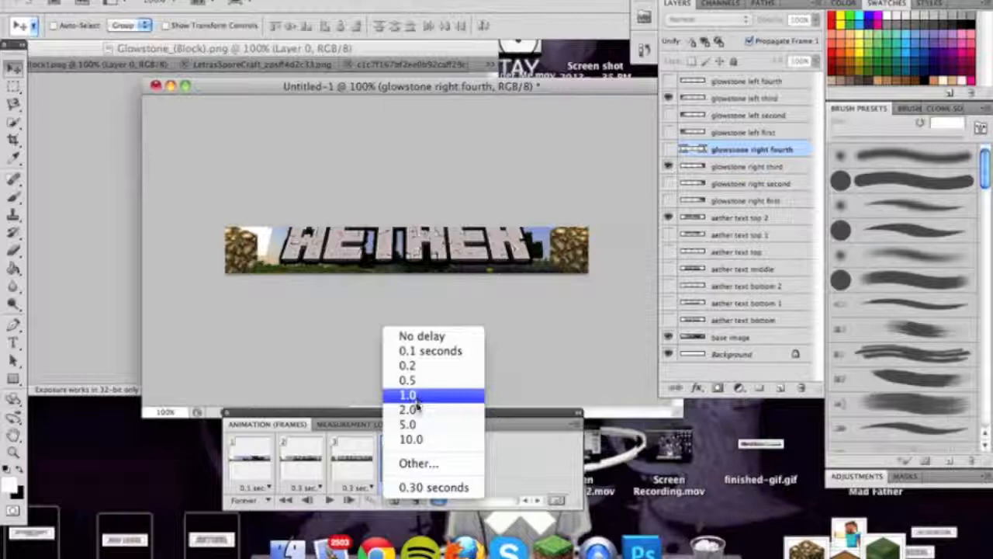
{"action": "left_click", "coordinate": [408, 424]}
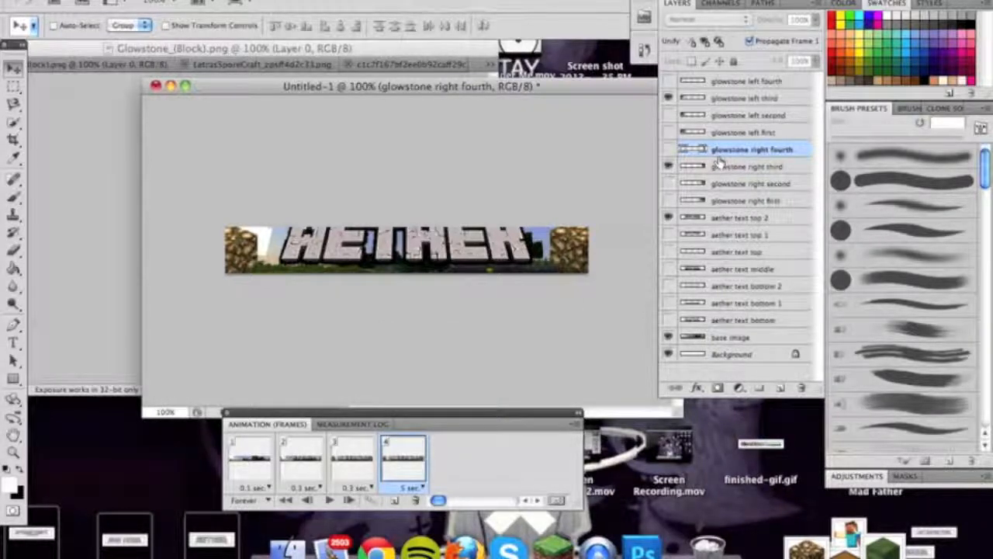
Hide "glowstone right third", "glowstone left third" and "aether text top 2" in the fourth frame.
{"action": "left_click", "coordinate": [668, 166]}
{"action": "left_click", "coordinate": [668, 98]}
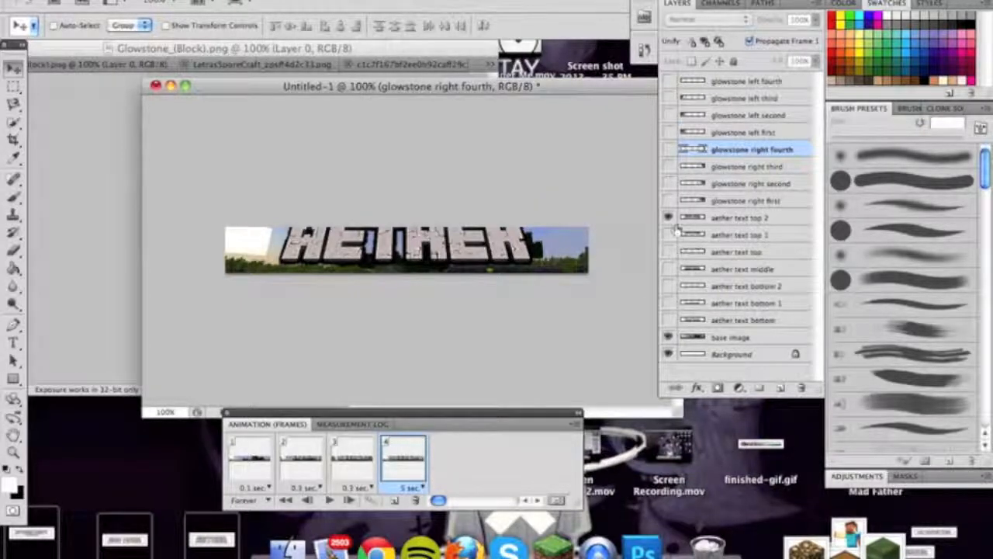
{"action": "left_click", "coordinate": [668, 218]}
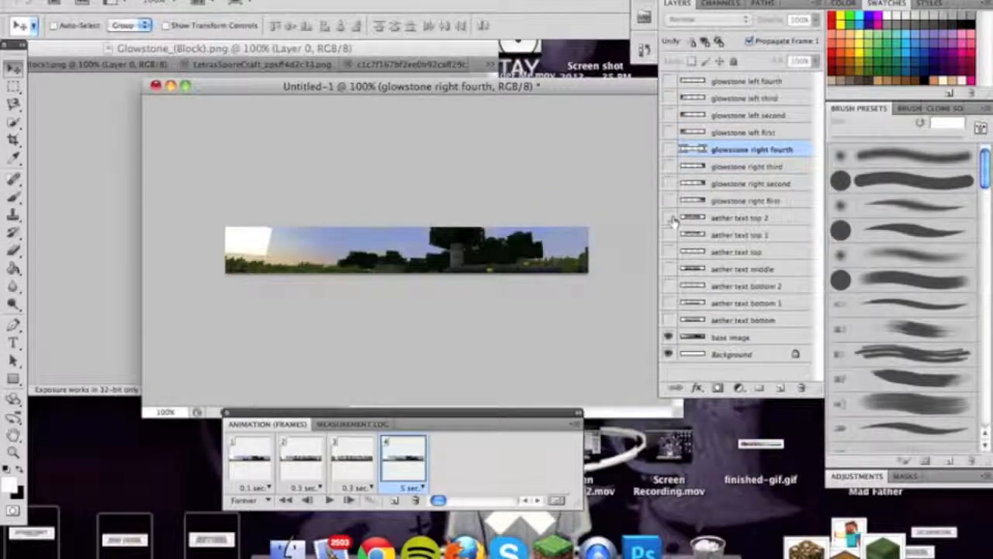
{"action": "left_click", "coordinate": [291, 474]}
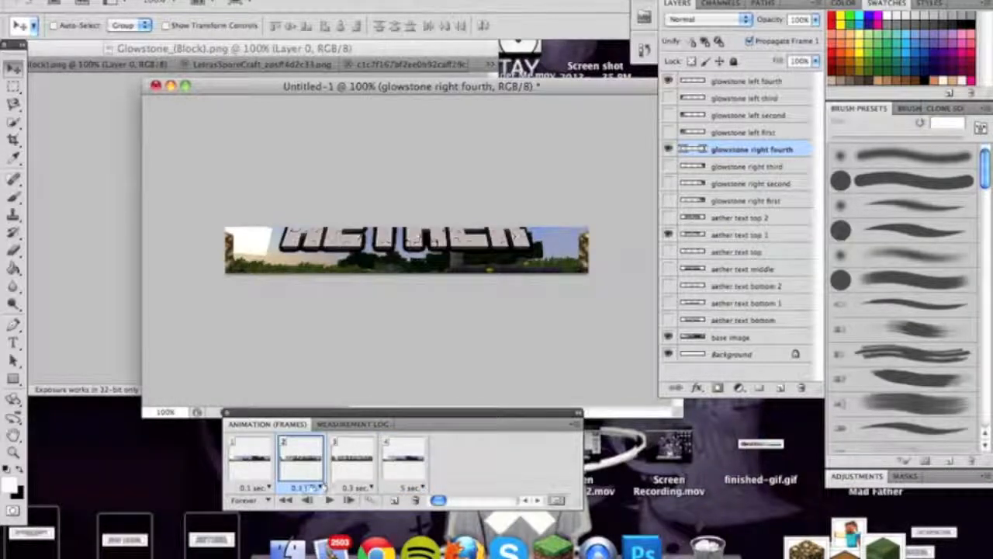
{"action": "key", "text": "Delete"}
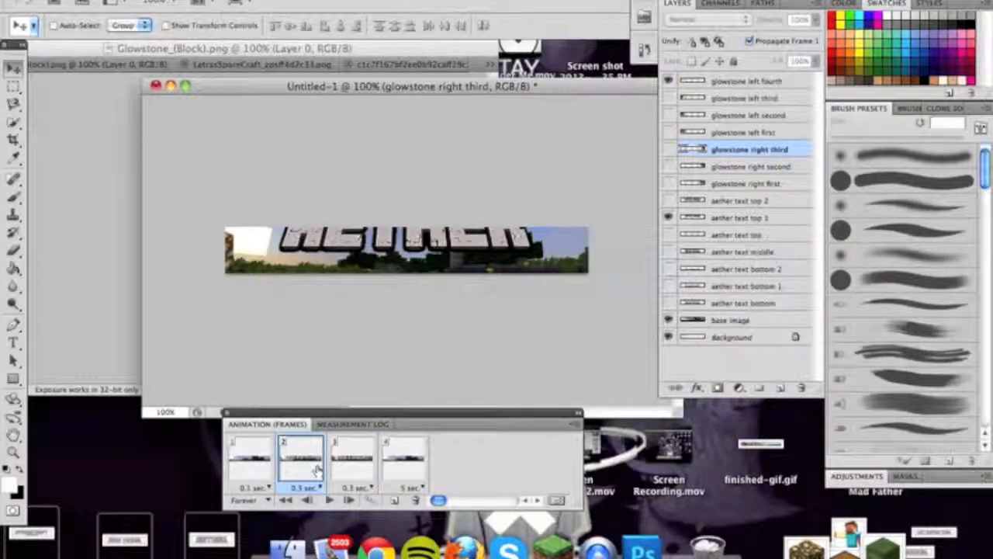
{"action": "right_click", "coordinate": [316, 475]}
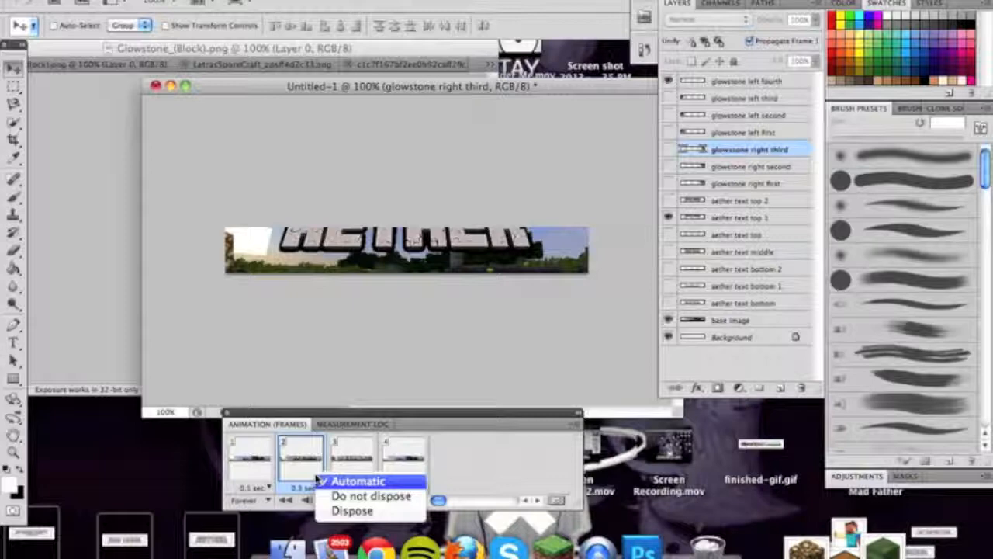
{"action": "left_click", "coordinate": [357, 481]}
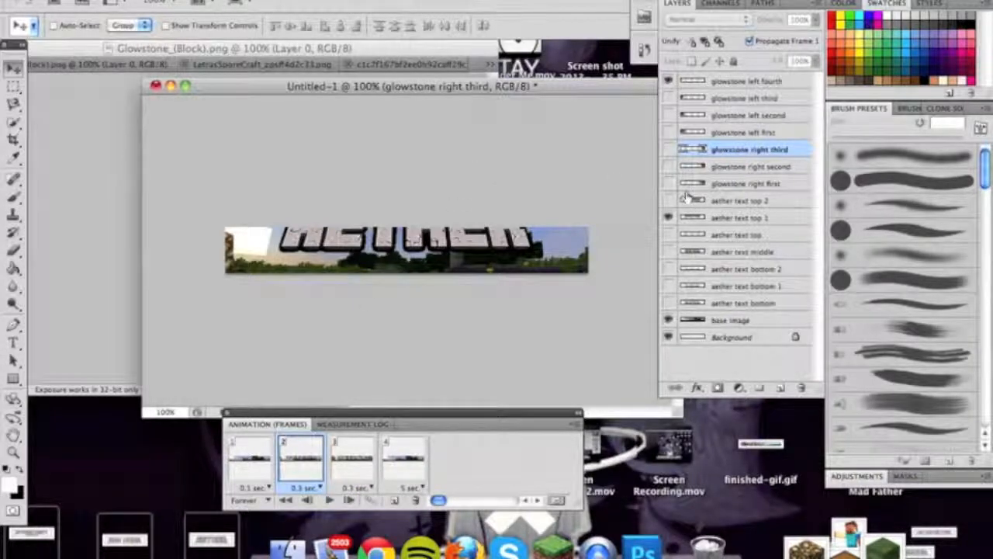
{"action": "key", "text": "BackSpace"}
{"action": "key", "text": "BackSpace"}
{"action": "key", "text": "BackSpace"}
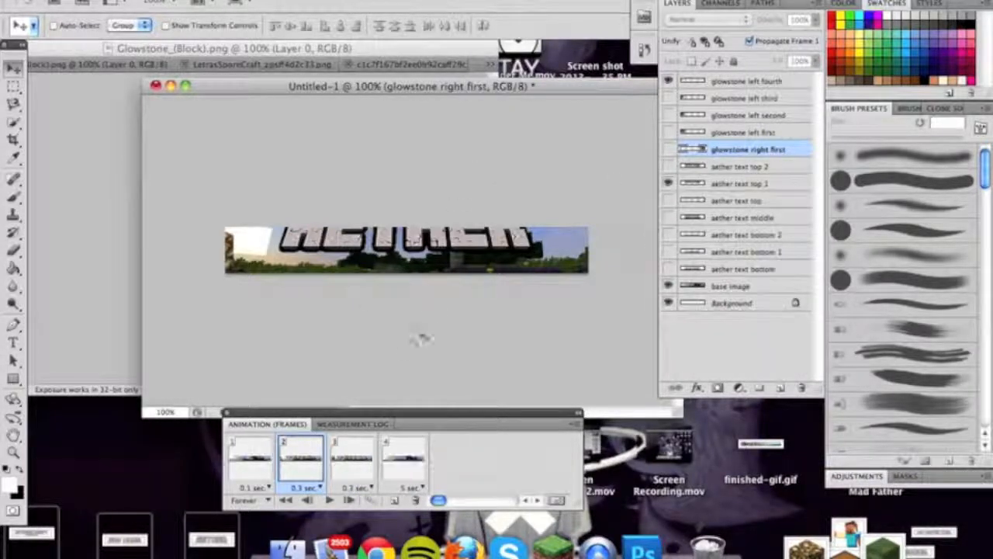
Undo the deletions of the glowstone right layers and the fourth frame's delay change, stepping back one change at a time.
{"action": "left_click", "coordinate": [203, 2]}
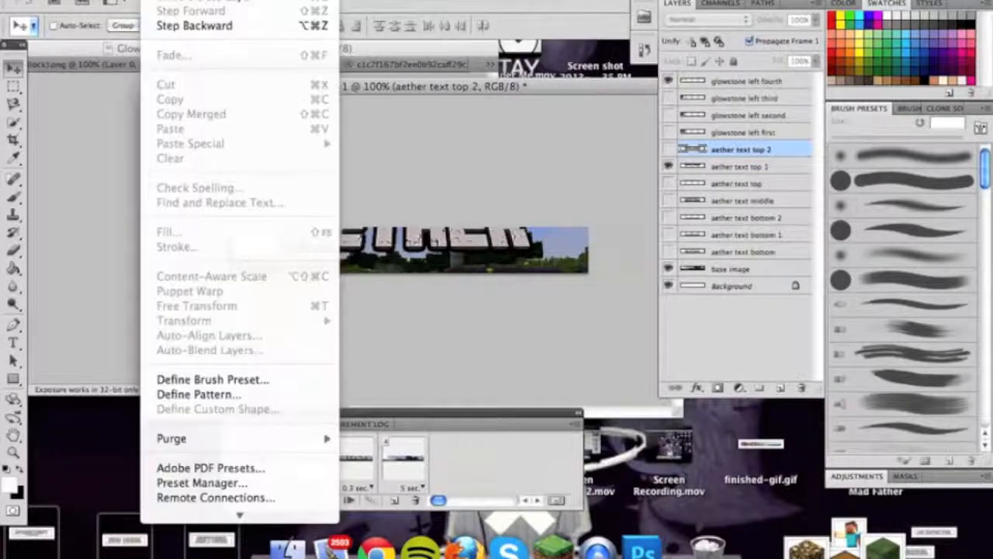
{"action": "left_click", "coordinate": [233, 26]}
{"action": "left_click", "coordinate": [152, 1]}
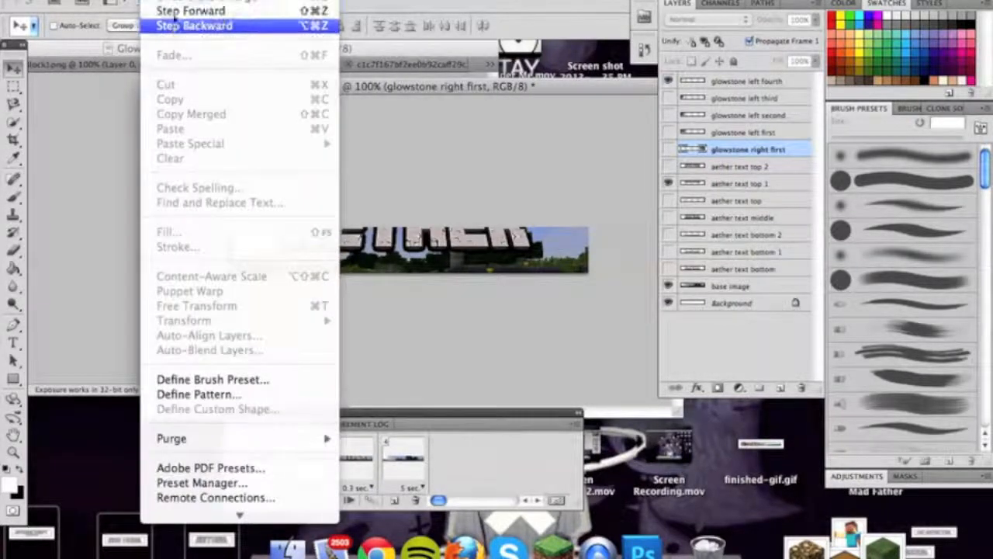
{"action": "left_click", "coordinate": [177, 27]}
{"action": "left_click", "coordinate": [152, 1]}
{"action": "left_click", "coordinate": [175, 27]}
{"action": "left_click", "coordinate": [153, 1]}
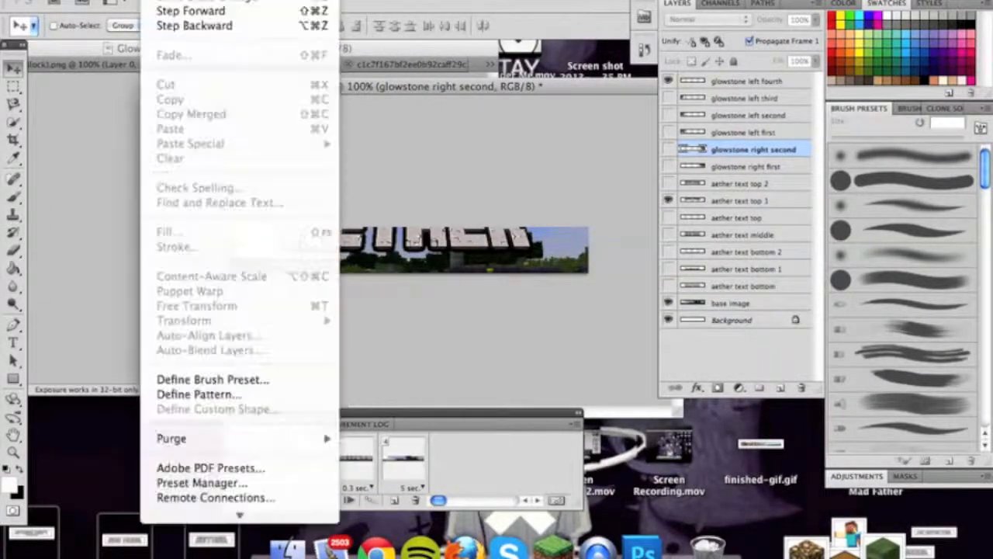
{"action": "left_click", "coordinate": [166, 22]}
{"action": "left_click", "coordinate": [155, 2]}
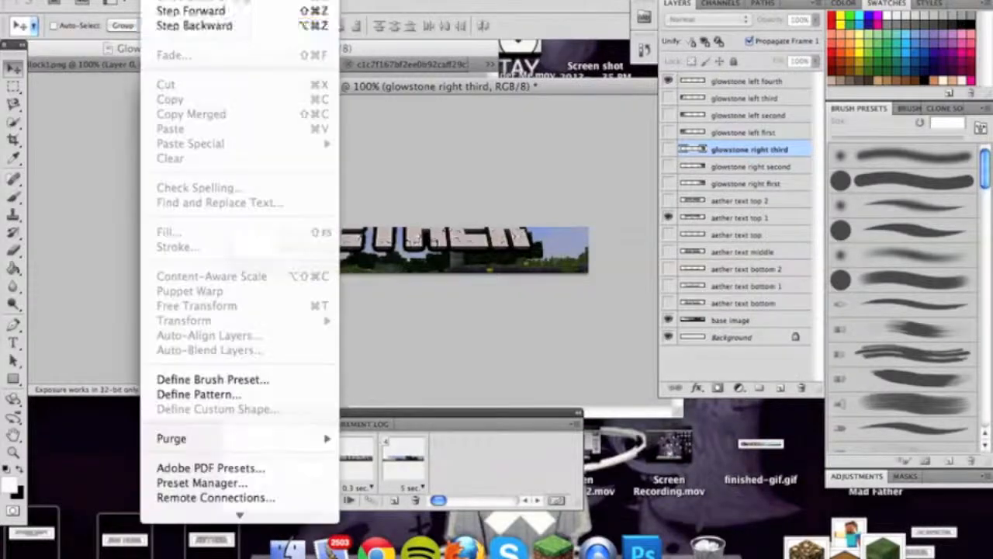
{"action": "left_click", "coordinate": [176, 26]}
{"action": "left_click", "coordinate": [155, 2]}
{"action": "left_click", "coordinate": [177, 26]}
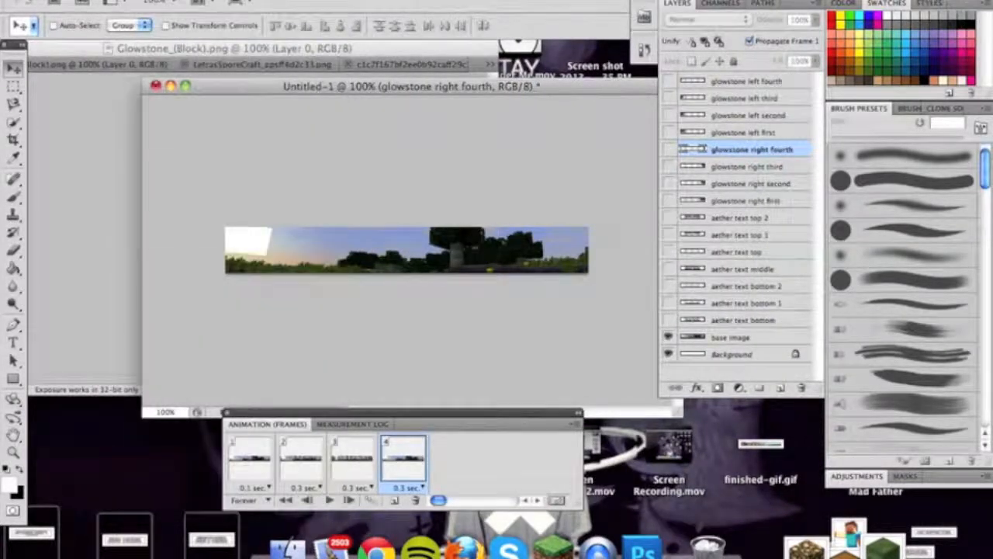
In the second frame, hide "aether text top 1" and show "aether text top" instead.
{"action": "left_click", "coordinate": [371, 467]}
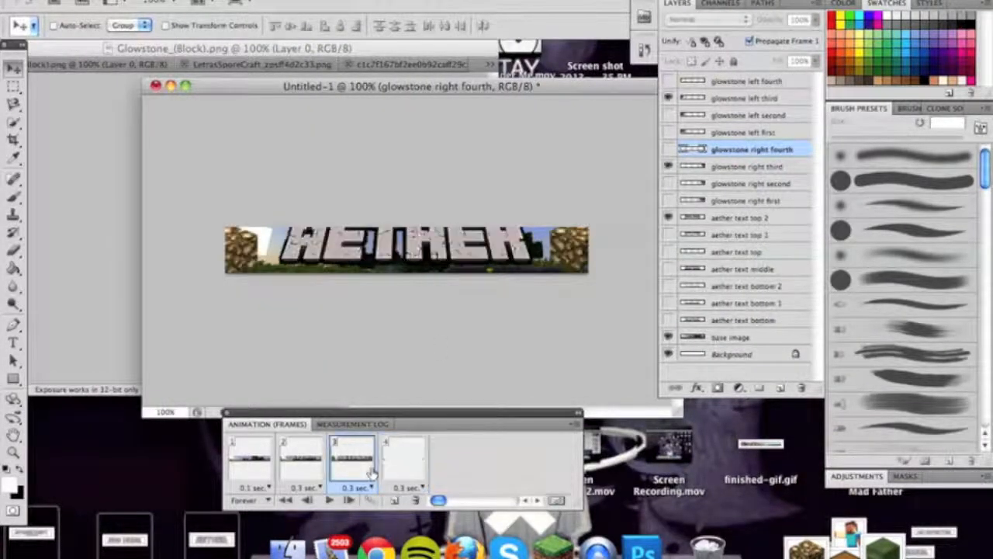
{"action": "left_click", "coordinate": [317, 466]}
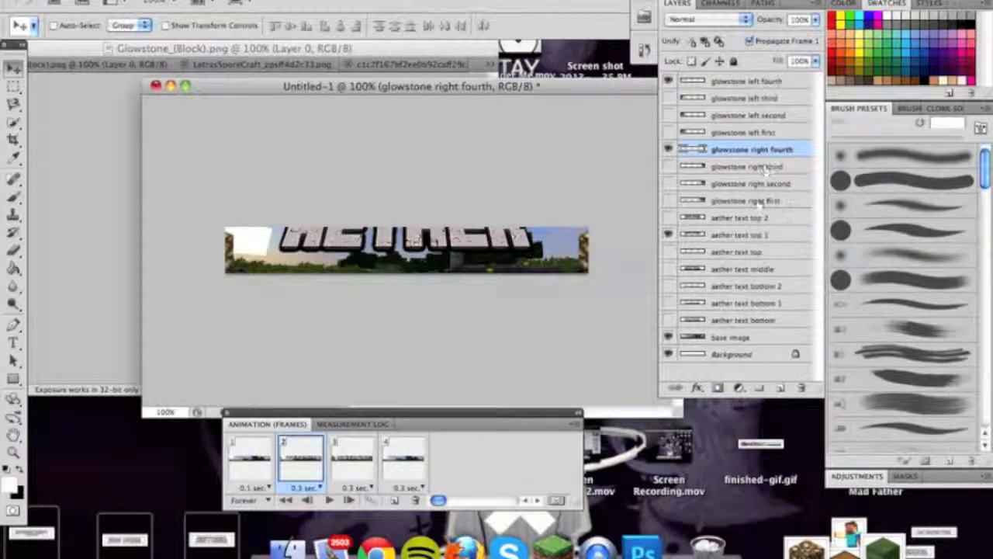
{"action": "left_click", "coordinate": [669, 235]}
{"action": "left_click", "coordinate": [668, 252]}
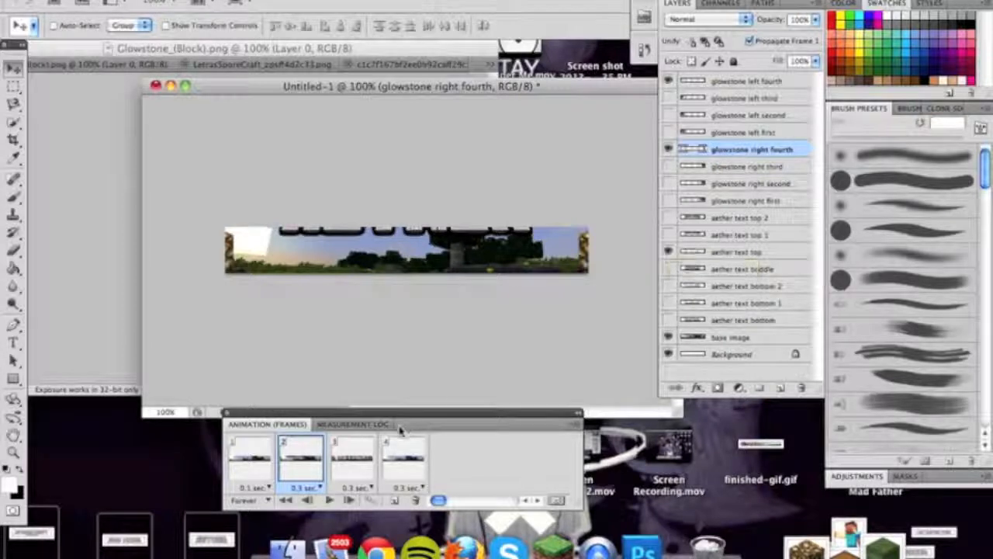
In the third frame, hide "aether text top 2" and show "aether text top 1" instead.
{"action": "left_click", "coordinate": [351, 453]}
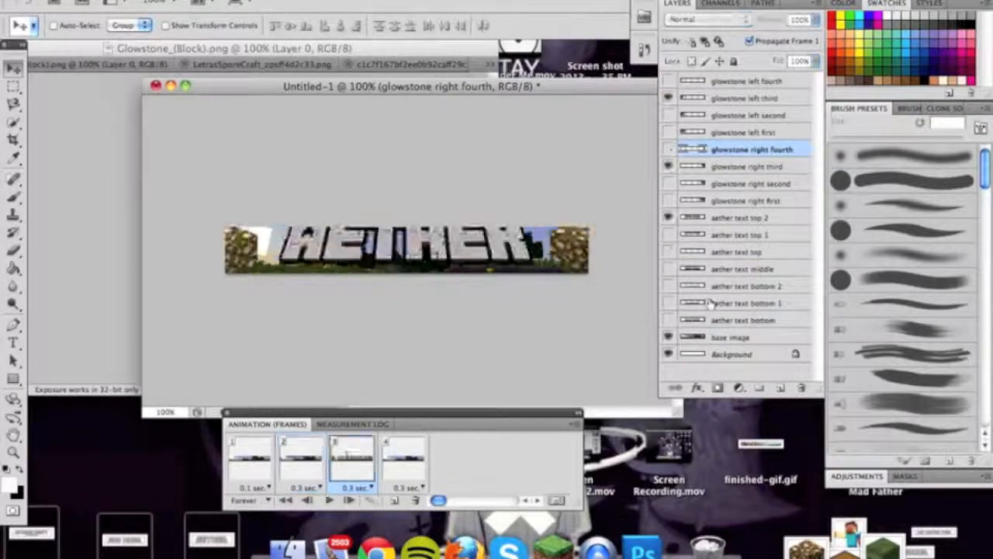
{"action": "left_click", "coordinate": [669, 220]}
{"action": "left_click", "coordinate": [669, 235]}
Show "aether text top 2", "glowstone right second" and "glowstone left second" in the fourth frame.
{"action": "left_click", "coordinate": [404, 459]}
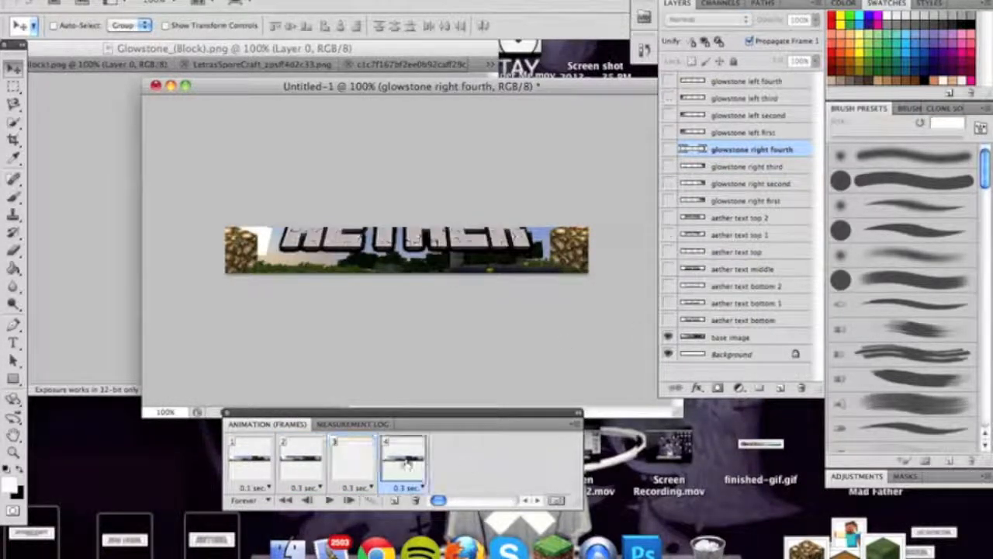
{"action": "left_click", "coordinate": [669, 218]}
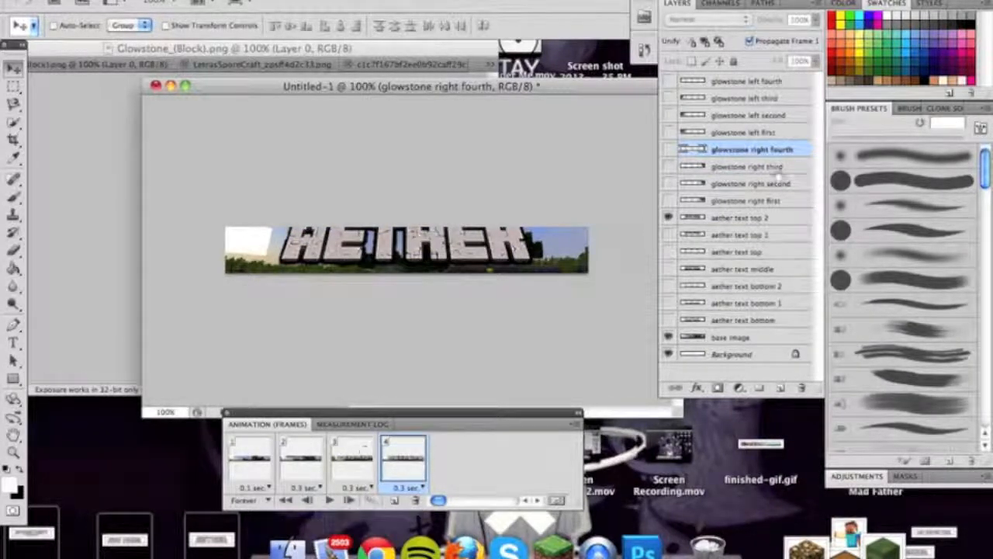
{"action": "left_click", "coordinate": [668, 183]}
{"action": "left_click", "coordinate": [689, 115]}
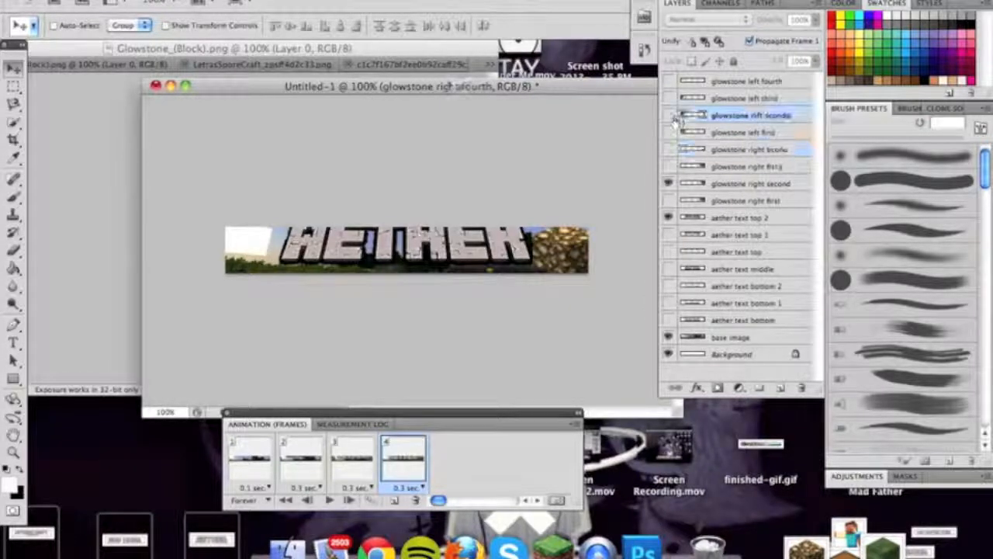
{"action": "left_click", "coordinate": [668, 115]}
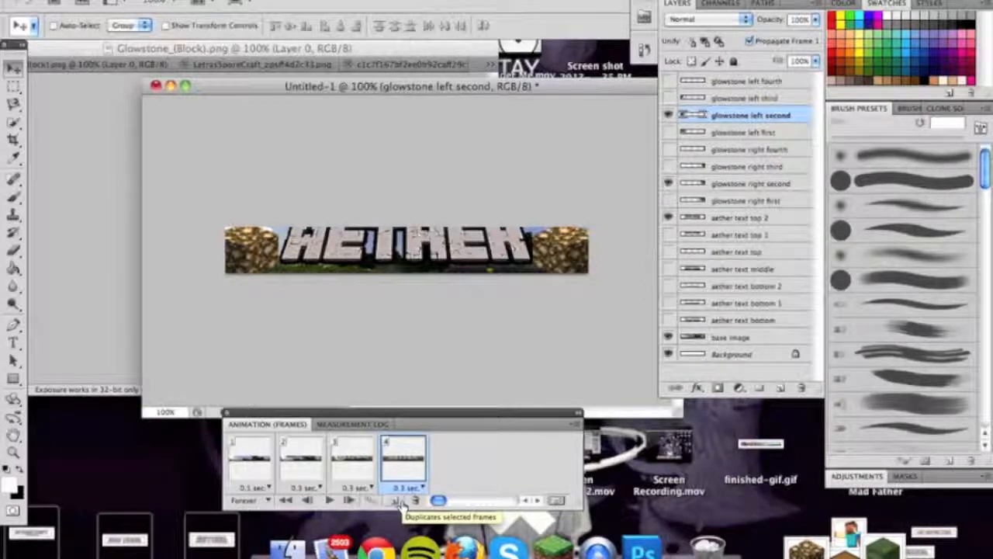
Duplicate the fourth frame as a fifth frame and set its delay to 2 seconds.
{"action": "left_click", "coordinate": [401, 503]}
{"action": "left_click", "coordinate": [461, 487]}
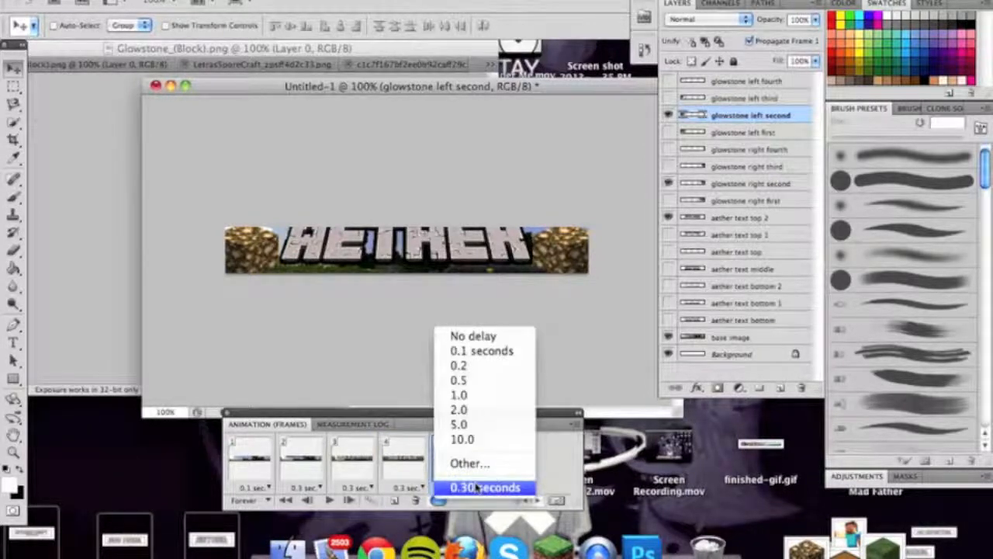
{"action": "left_click", "coordinate": [479, 410]}
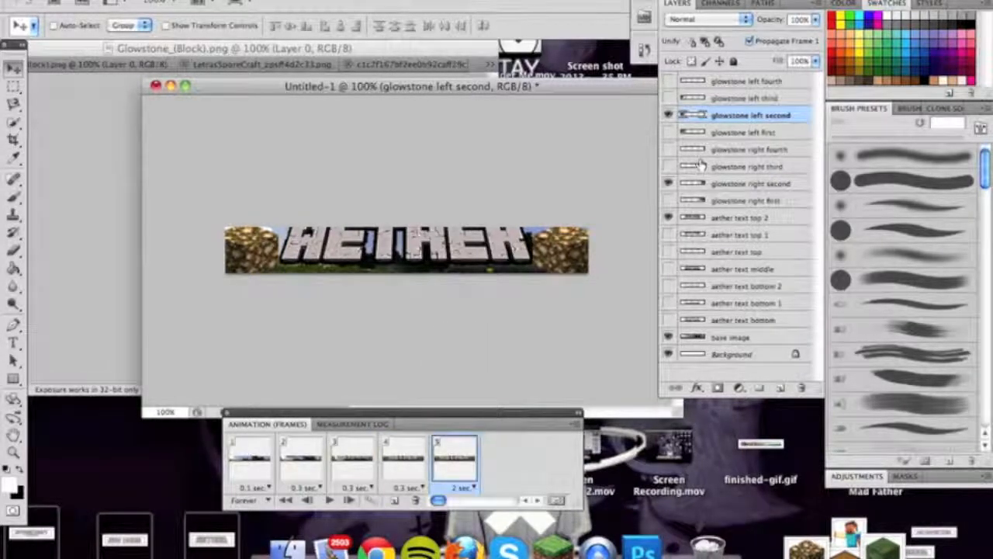
In the fifth frame, show "glowstone left first", "glowstone right first" and "aether text middle" in place of the second glowstone layers and "aether text top 2".
{"action": "left_click", "coordinate": [670, 115]}
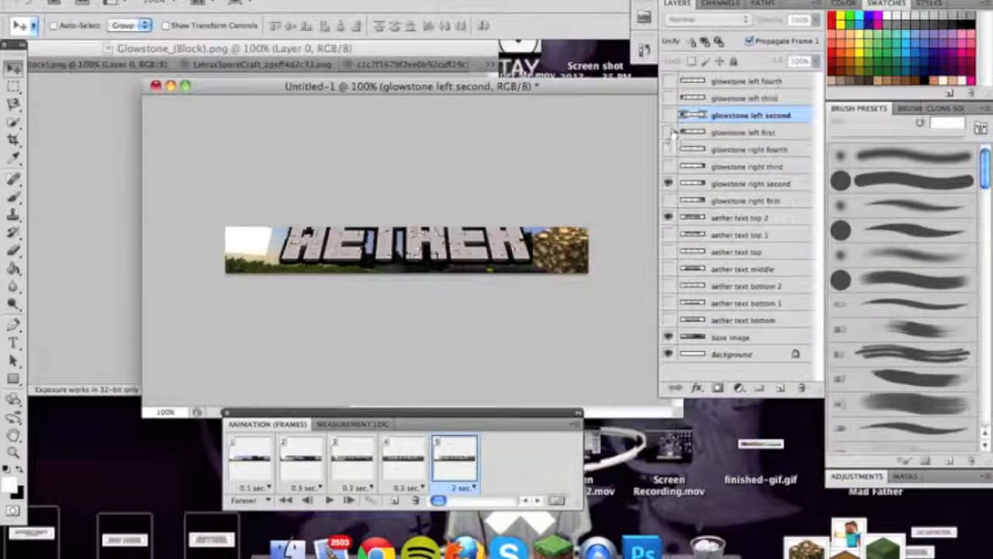
{"action": "left_click", "coordinate": [669, 132]}
{"action": "left_click", "coordinate": [669, 184]}
{"action": "left_click", "coordinate": [668, 200]}
{"action": "left_click", "coordinate": [669, 269]}
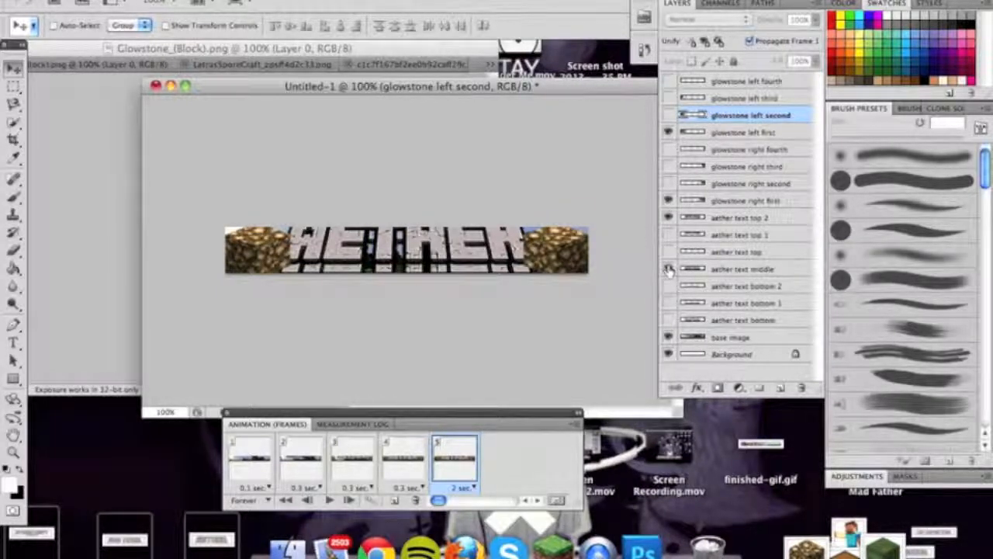
{"action": "left_click", "coordinate": [669, 218]}
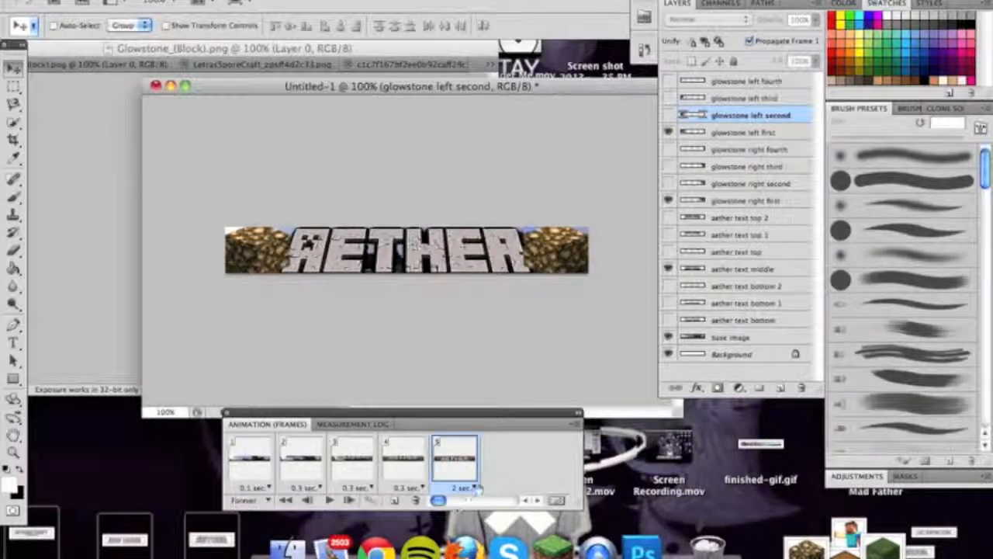
Duplicate the fifth frame as a sixth frame and set its delay to 0.3 seconds.
{"action": "left_click", "coordinate": [394, 499]}
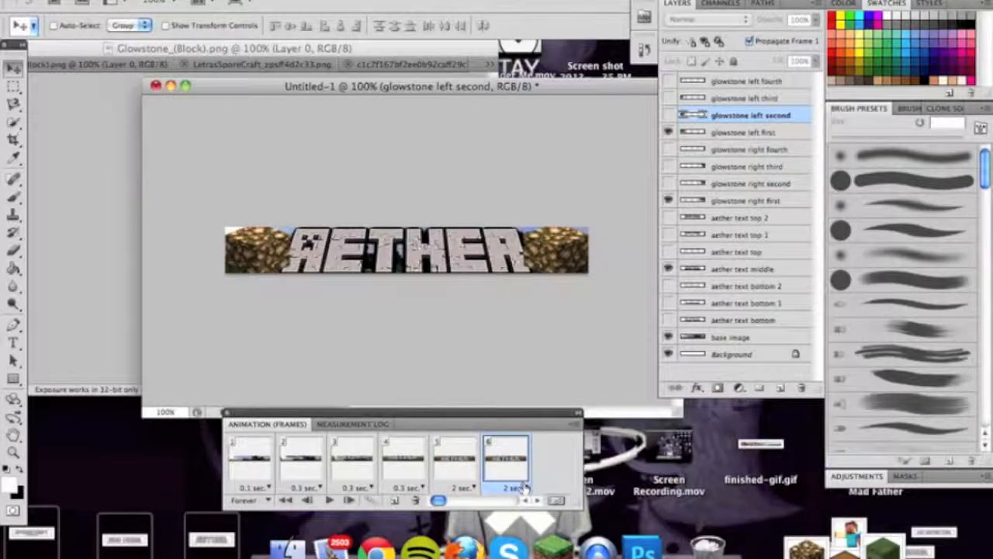
{"action": "left_click", "coordinate": [524, 487]}
{"action": "left_click", "coordinate": [519, 462]}
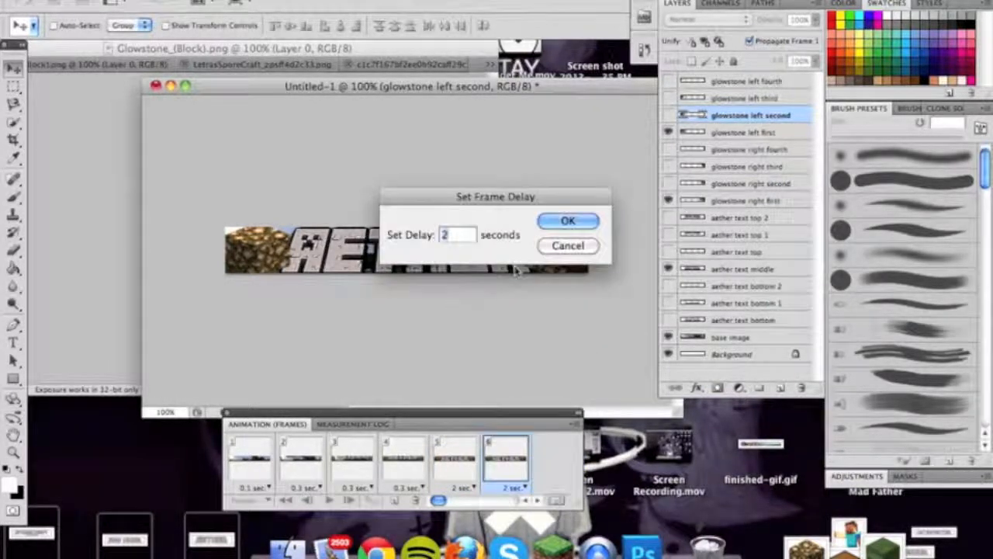
{"action": "type", "text": ".3"}
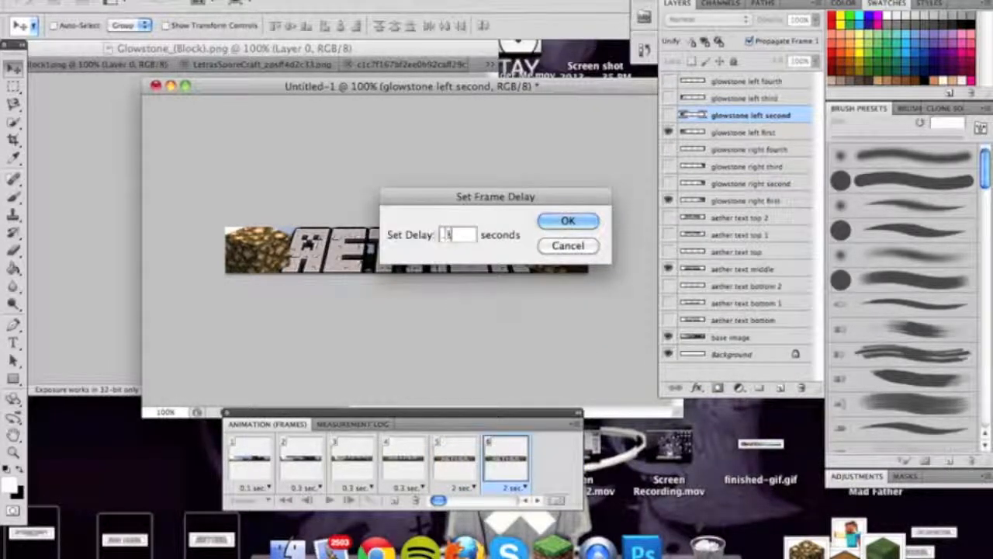
{"action": "key", "text": "Return"}
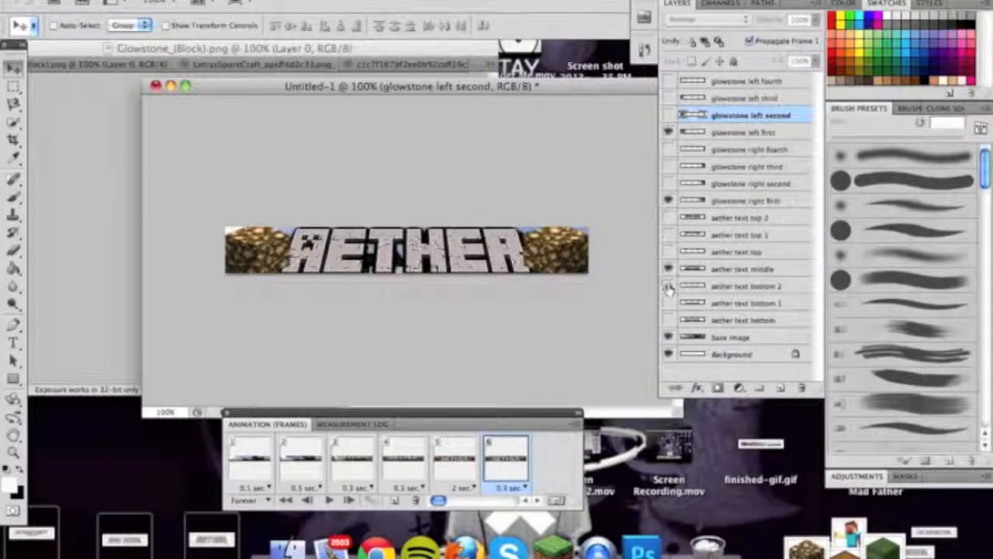
In the sixth frame, show "aether text bottom", "glowstone right second" and "glowstone left second" in place of "aether text middle" and the first glowstone layers.
{"action": "left_click", "coordinate": [669, 320]}
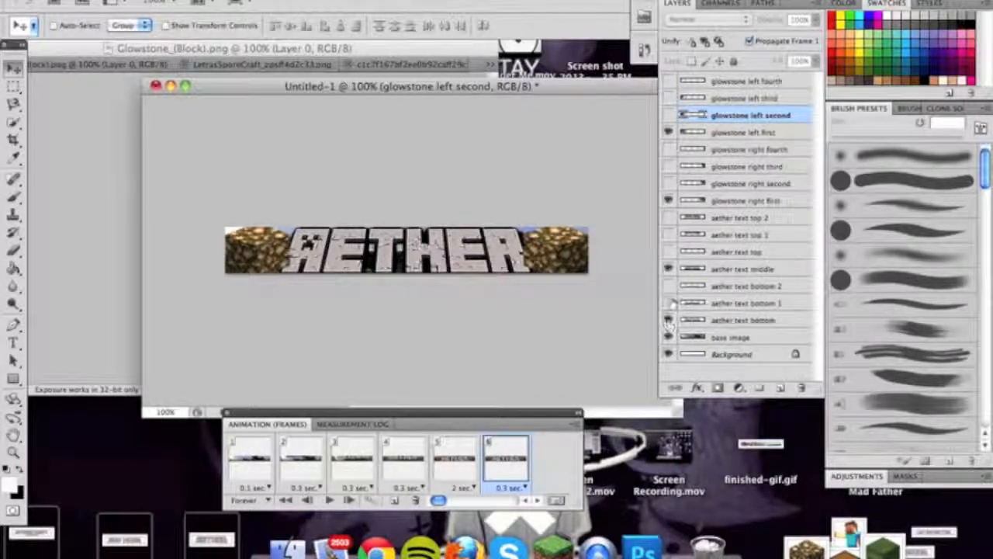
{"action": "left_click", "coordinate": [669, 269]}
{"action": "left_click", "coordinate": [668, 200]}
{"action": "left_click", "coordinate": [668, 184]}
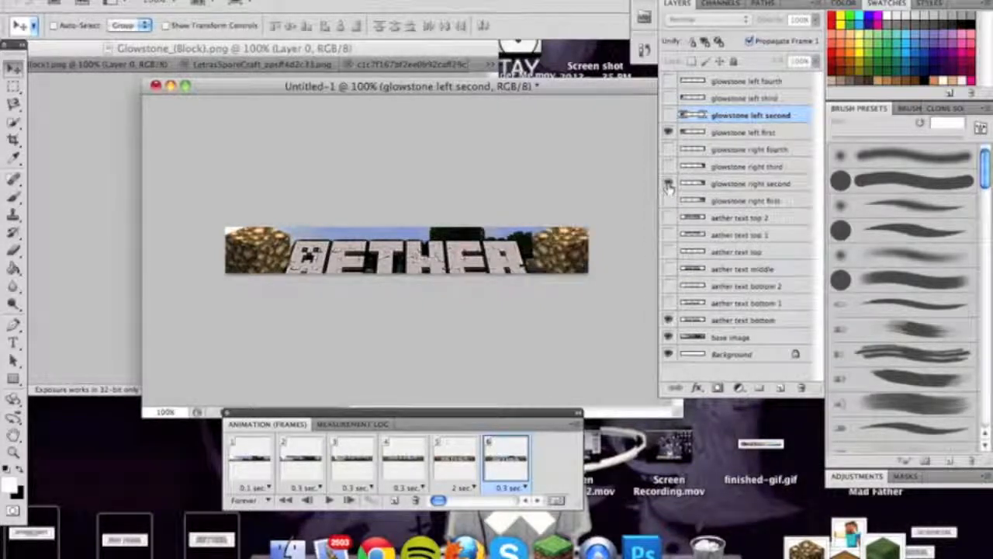
{"action": "left_click", "coordinate": [669, 132]}
{"action": "left_click", "coordinate": [669, 115]}
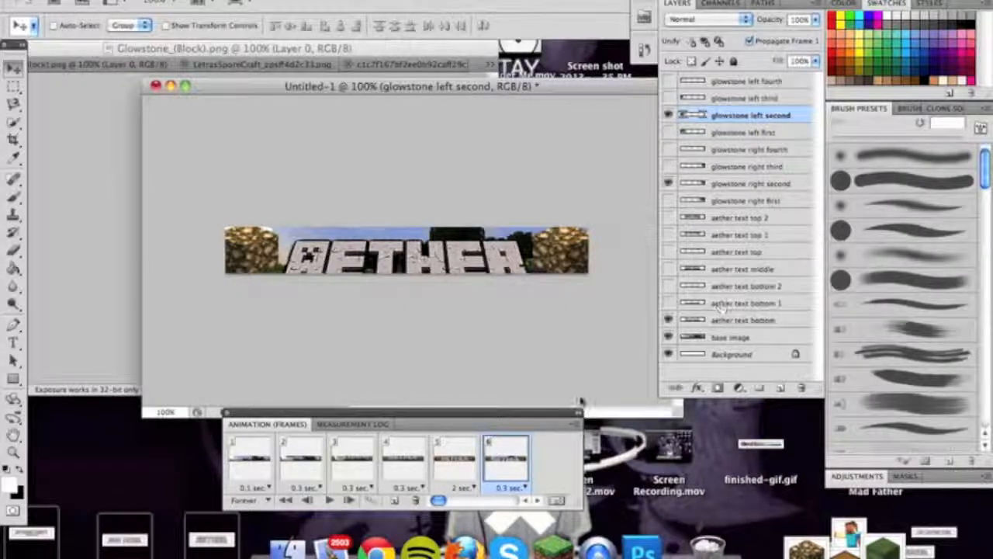
Duplicate the sixth frame as a seventh, showing "glowstone left third", "glowstone right third" and "aether text bottom 1" instead of the second glowstones and "aether text bottom".
{"action": "left_click", "coordinate": [415, 501]}
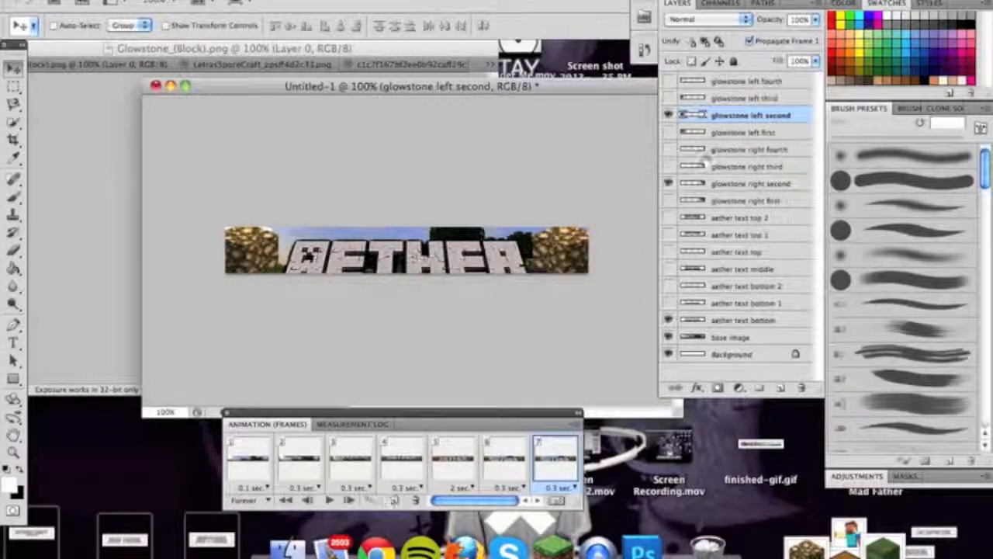
{"action": "left_click", "coordinate": [668, 115]}
{"action": "left_click", "coordinate": [669, 98]}
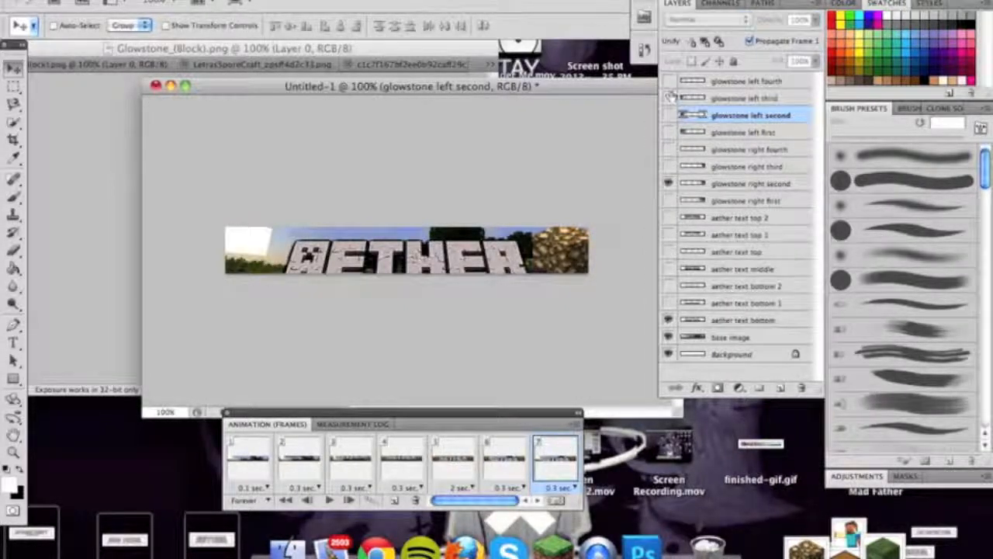
{"action": "left_click", "coordinate": [669, 183]}
{"action": "left_click", "coordinate": [668, 166]}
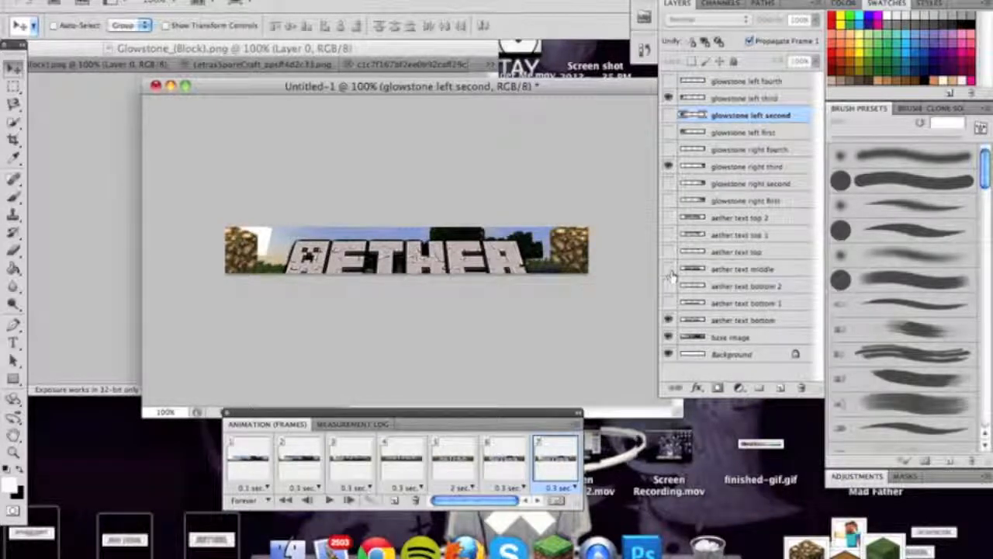
{"action": "left_click", "coordinate": [669, 320]}
{"action": "left_click", "coordinate": [668, 303]}
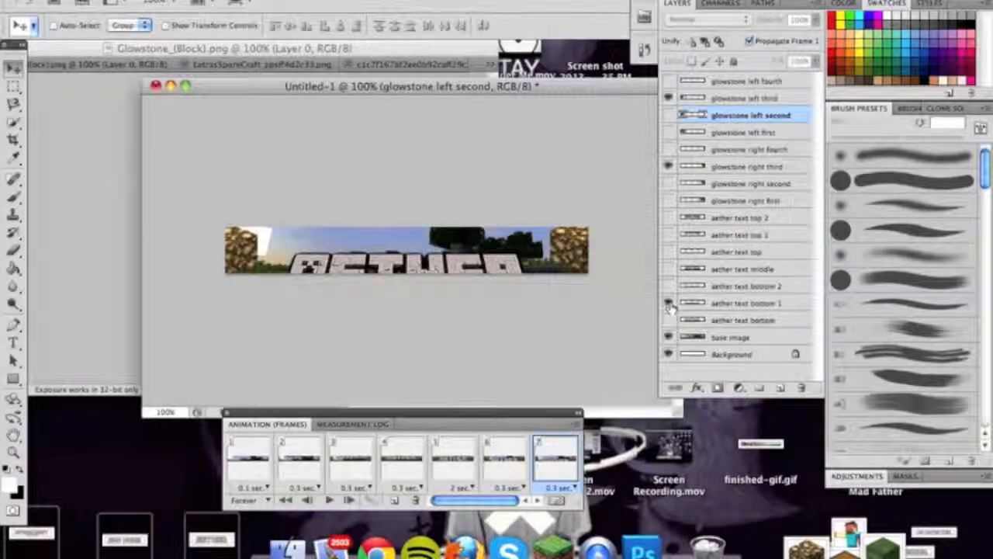
Duplicate the seventh frame as an eighth, showing "aether text bottom 2", "glowstone right fourth" and "glowstone left fourth" instead of "aether text bottom 1" and the third glowstones.
{"action": "left_click", "coordinate": [392, 499]}
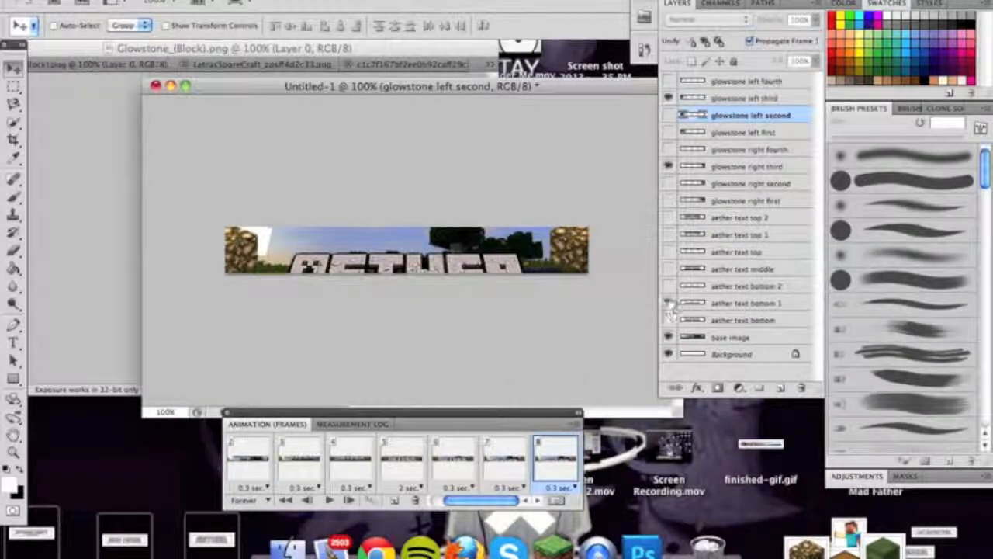
{"action": "left_click", "coordinate": [669, 303]}
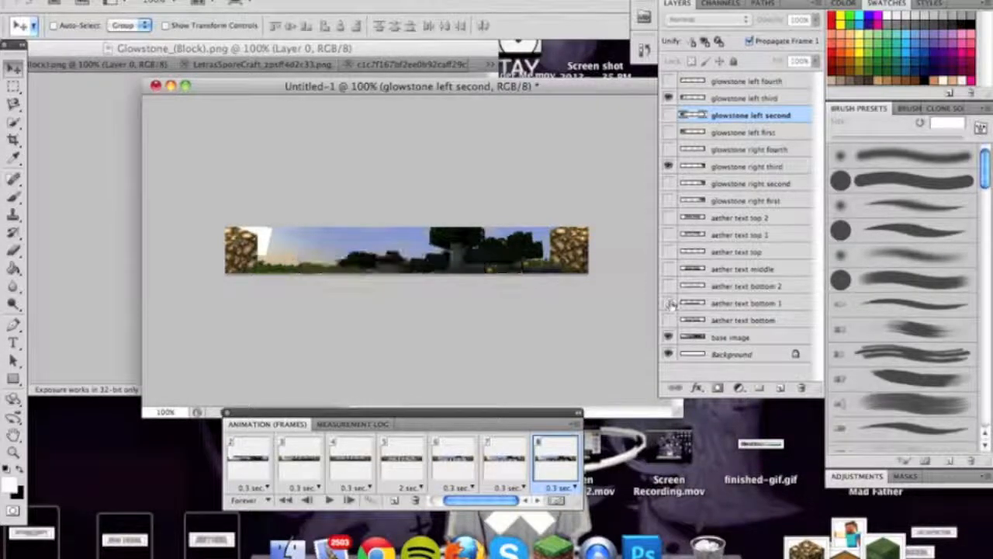
{"action": "left_click", "coordinate": [669, 285]}
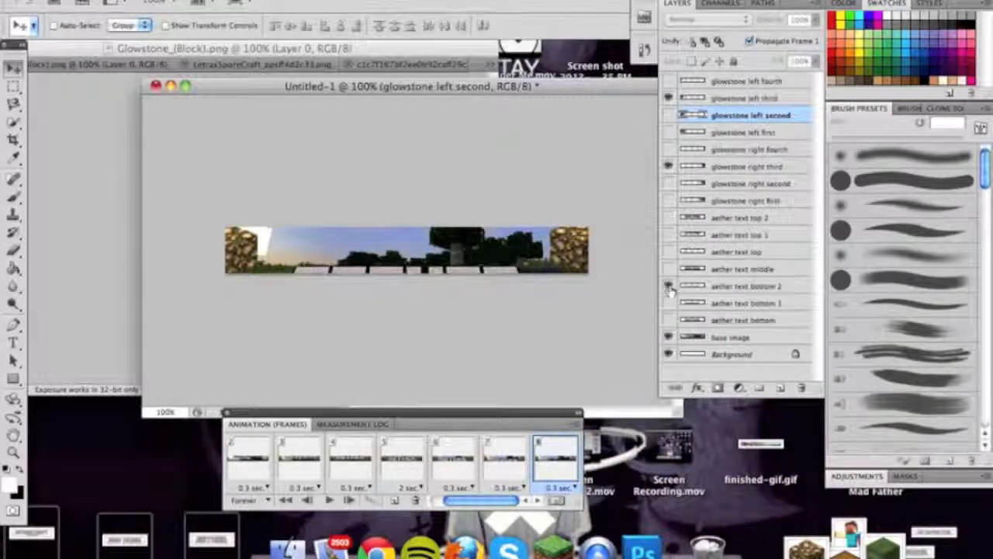
{"action": "left_click", "coordinate": [668, 166]}
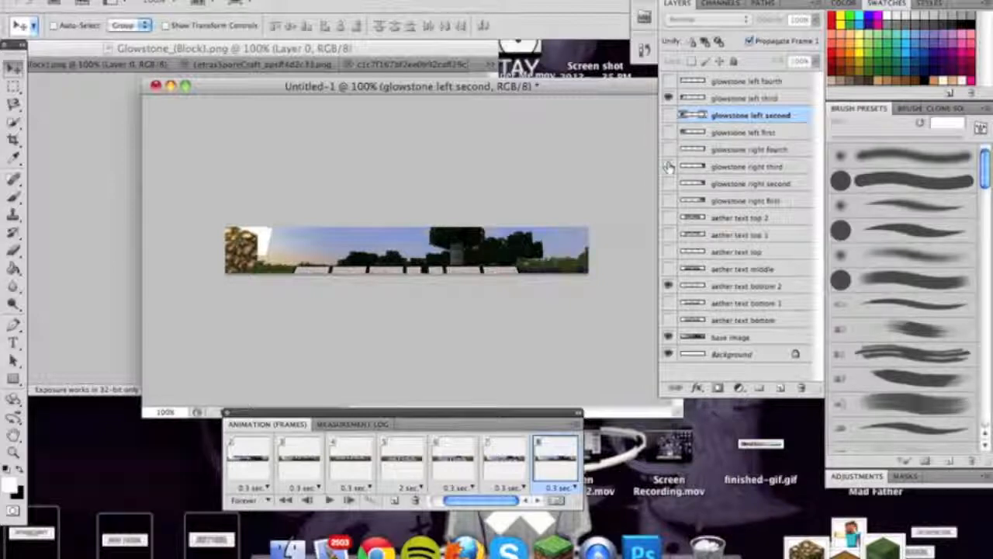
{"action": "left_click", "coordinate": [669, 150]}
{"action": "left_click", "coordinate": [669, 98]}
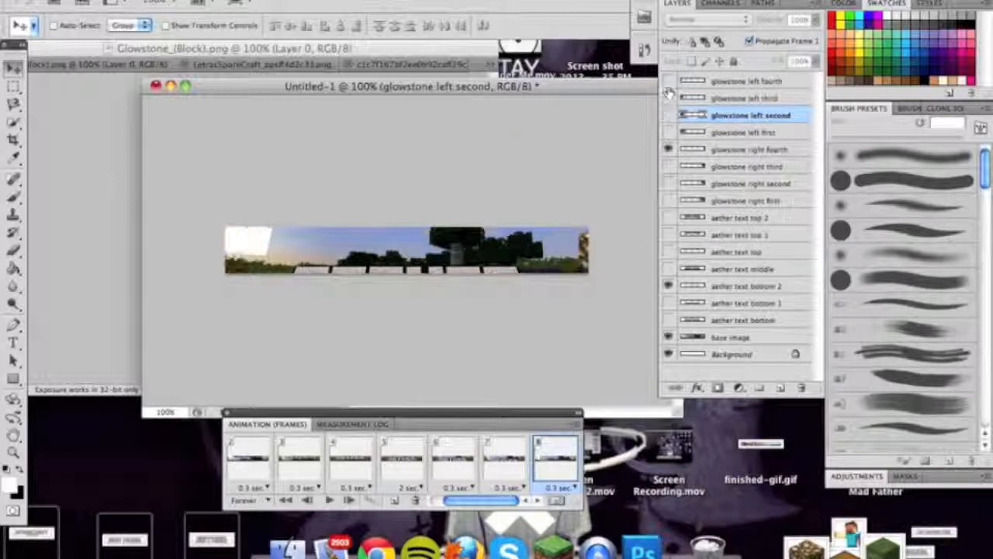
{"action": "left_click", "coordinate": [669, 80]}
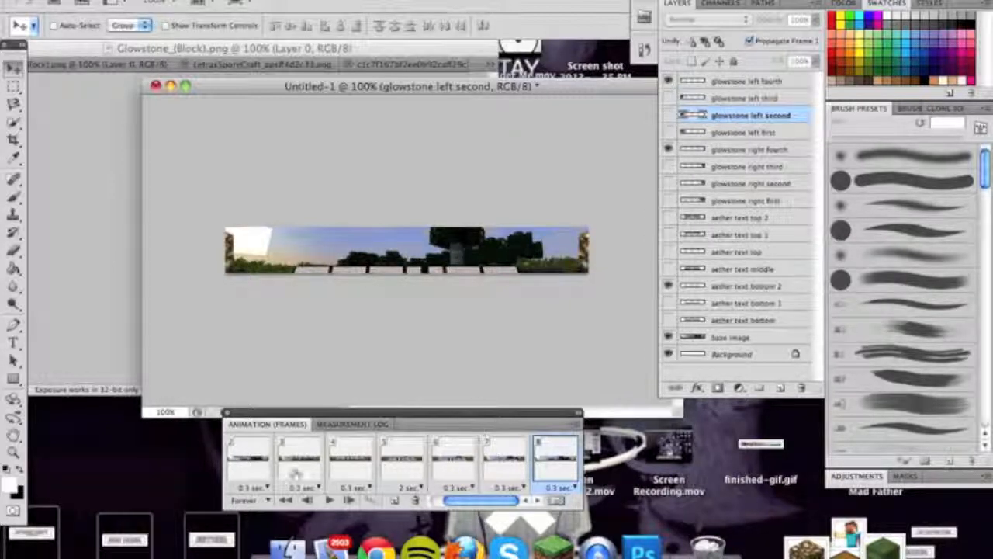
Play the banner animation from the first frame to preview it.
{"action": "left_click_drag", "start_coordinate": [453, 501], "coordinate": [433, 502]}
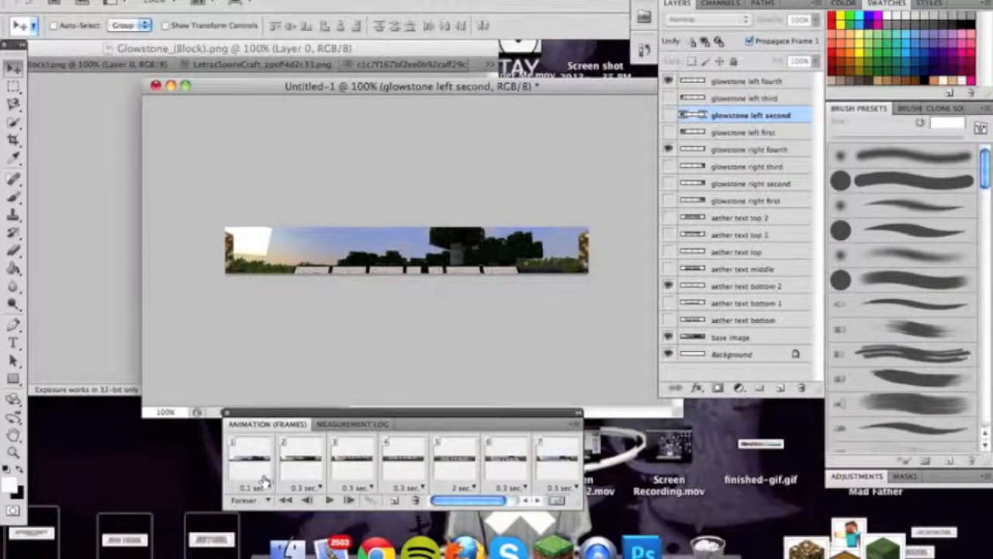
{"action": "left_click", "coordinate": [250, 464]}
{"action": "left_click", "coordinate": [329, 500]}
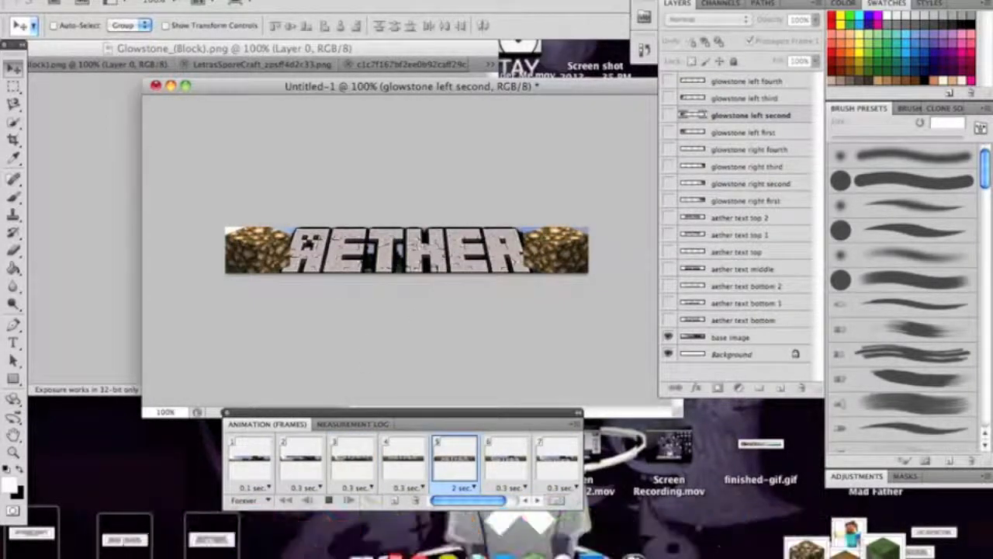
Export the animation for the web as a 256-color GIF looping forever, saved to the Desktop as demonstrationaether.gif.
{"action": "left_click", "coordinate": [153, 1]}
{"action": "mouse_move", "coordinate": [121, 1]}
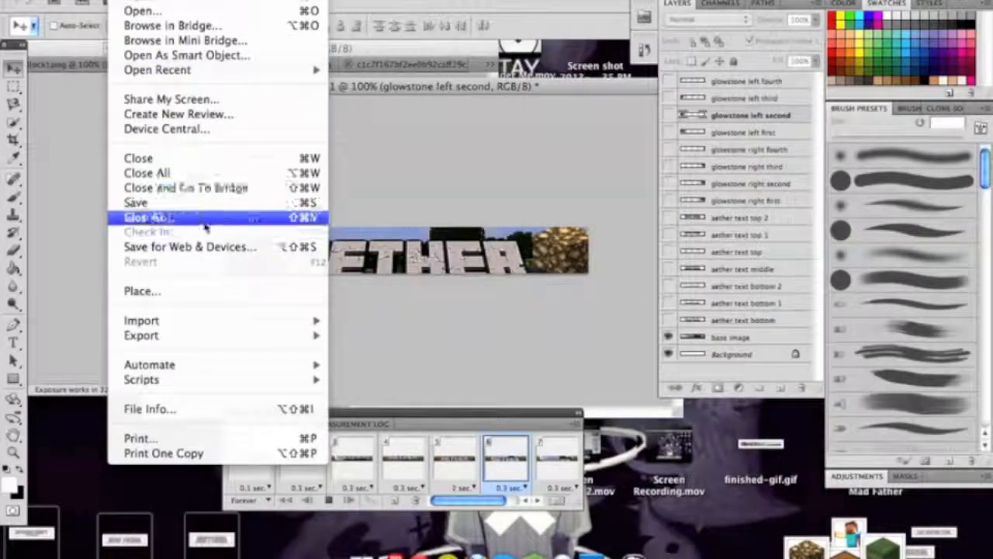
{"action": "left_click", "coordinate": [206, 247]}
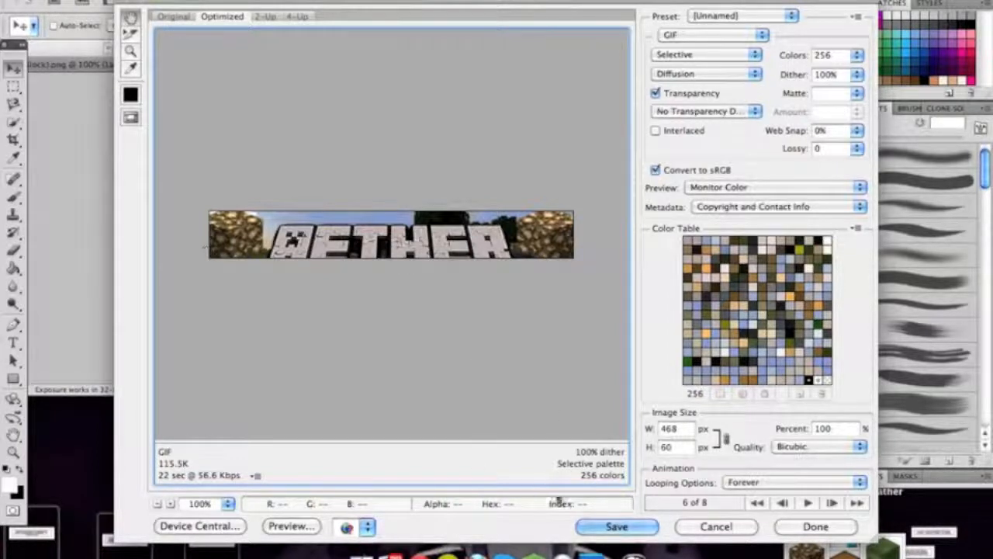
{"action": "left_click", "coordinate": [632, 527]}
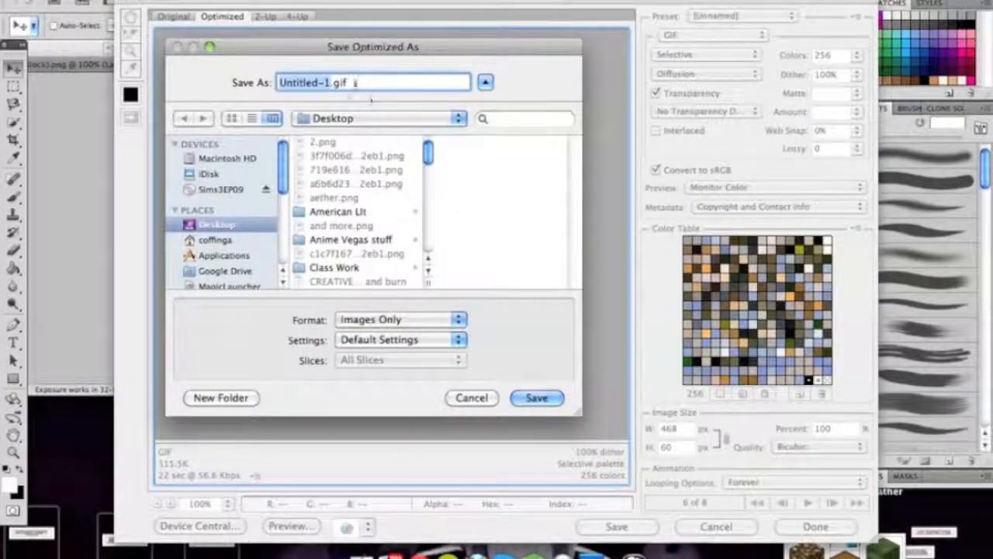
{"action": "type", "text": "Lol"}
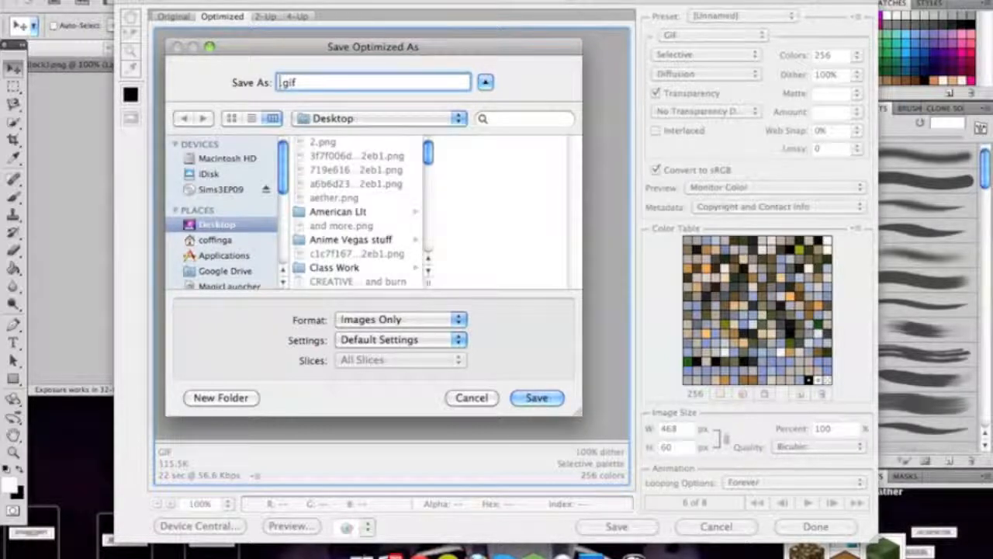
{"action": "type", "text": "deo"}
{"action": "key", "text": "BackSpace"}
{"action": "type", "text": "monstratin"}
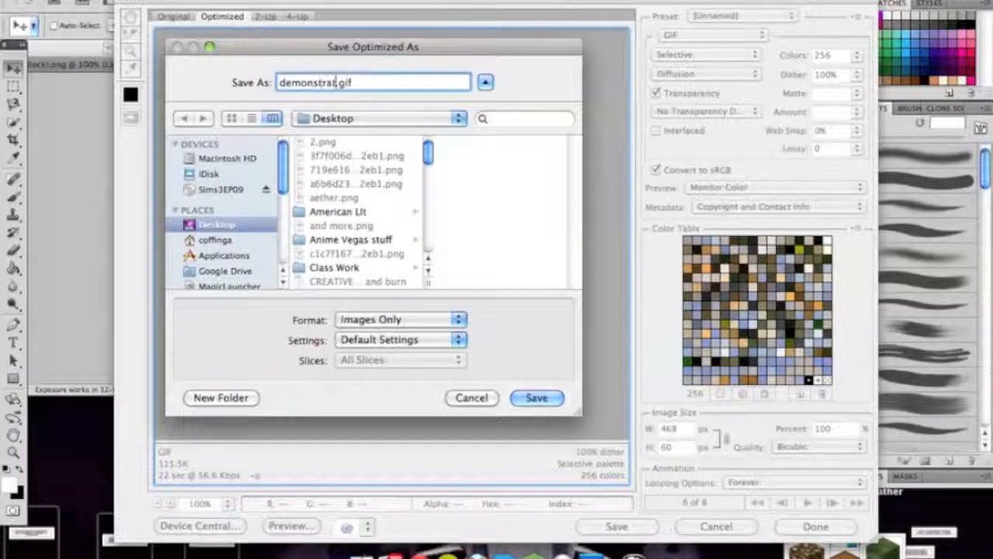
{"action": "key", "text": "BackSpace"}
{"action": "key", "text": "BackSpace"}
{"action": "type", "text": "ionaether"}
{"action": "key", "text": "Return"}
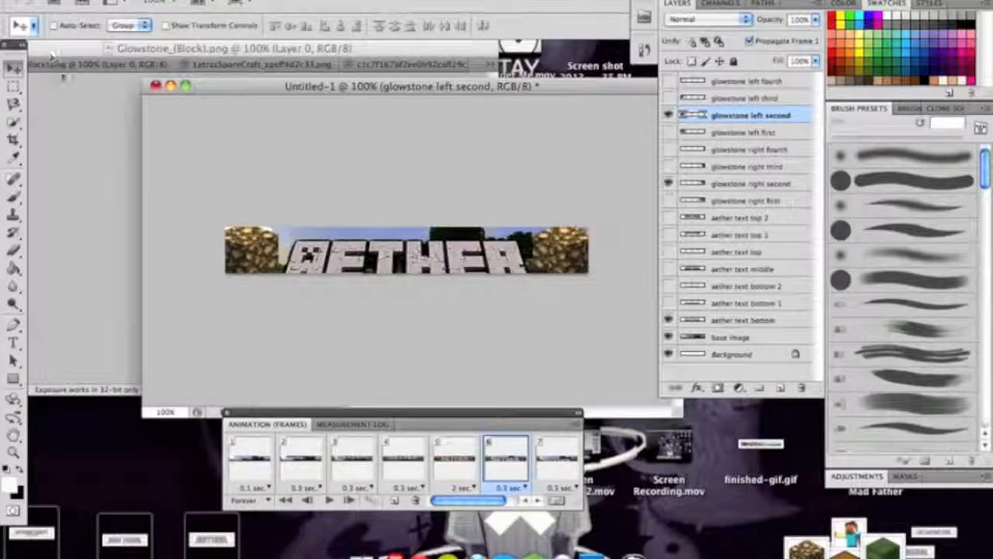
Clear the glowstone and banner document windows out of the way and hide Photoshop to reveal the desktop.
{"action": "left_click_drag", "start_coordinate": [154, 56], "coordinate": [263, 57]}
{"action": "left_click", "coordinate": [95, 49]}
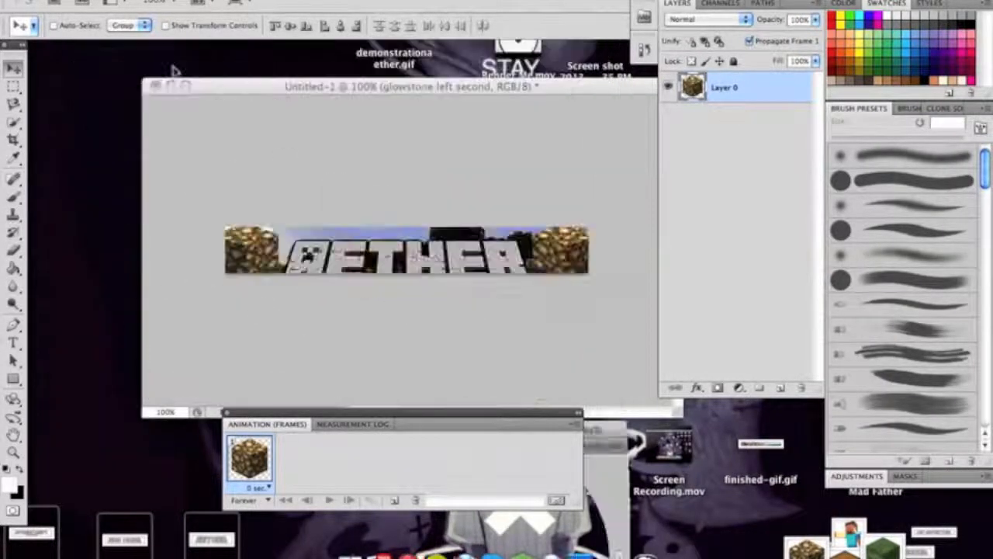
{"action": "left_click", "coordinate": [171, 87]}
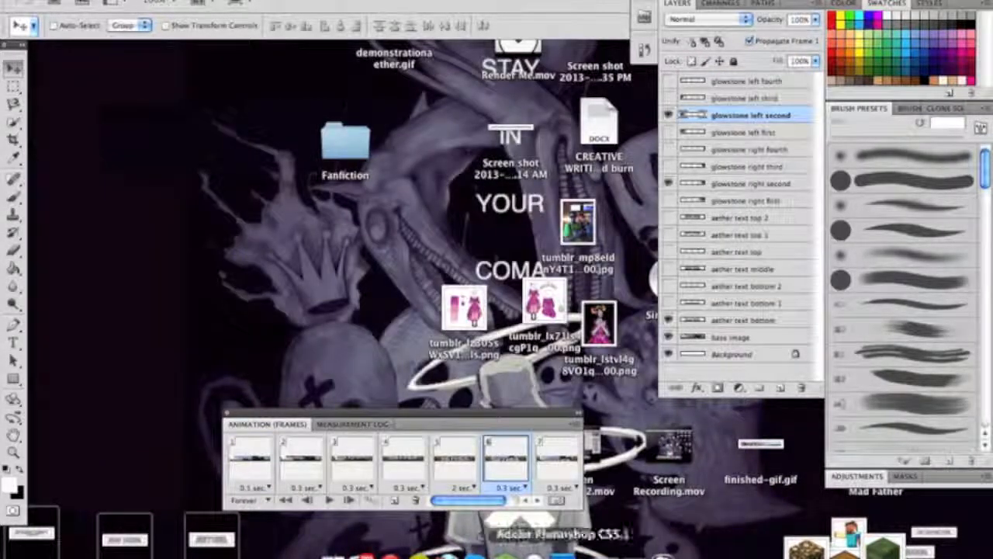
{"action": "right_click", "coordinate": [565, 553]}
{"action": "left_click", "coordinate": [569, 511]}
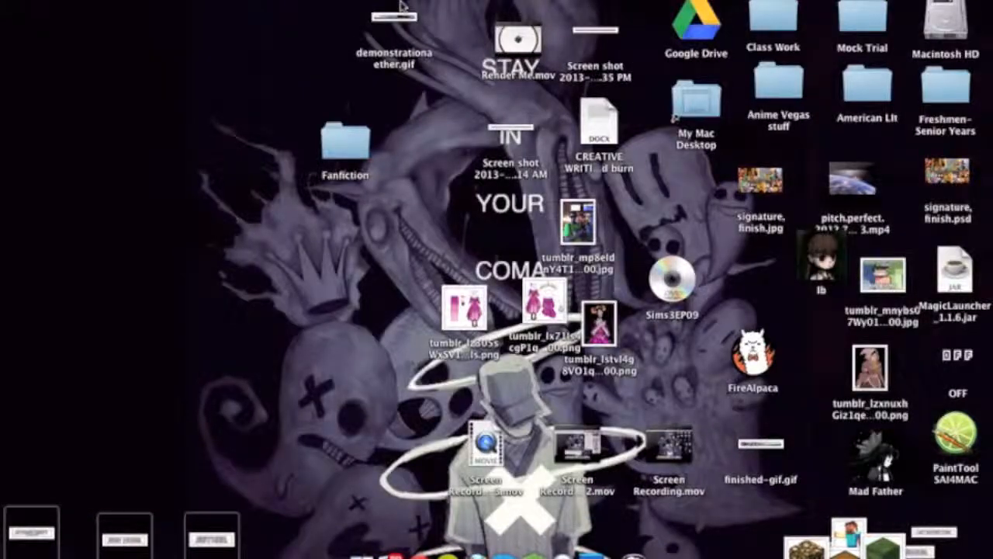
Open demonstrationaether.gif from the desktop in Preview, look through its frames and close it.
{"action": "double_click", "coordinate": [399, 12]}
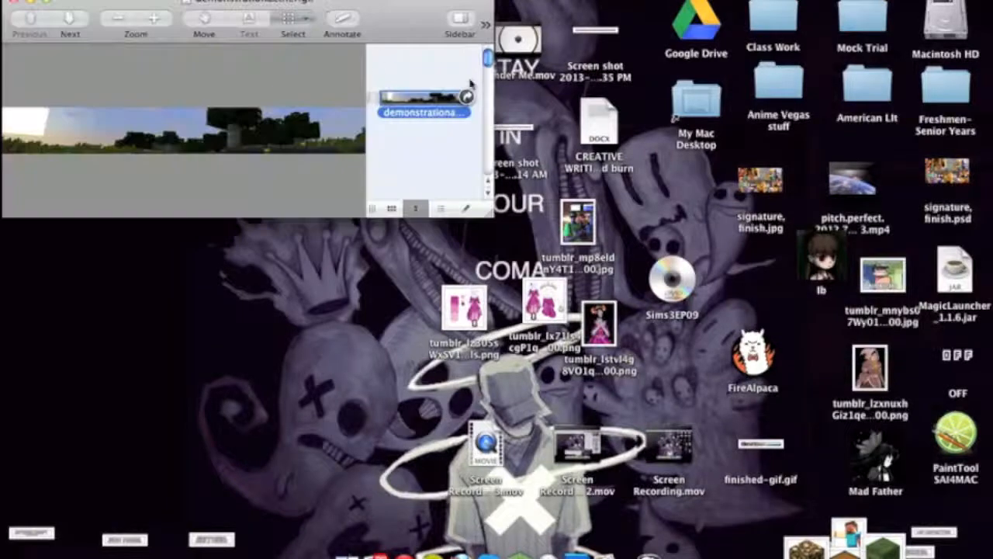
{"action": "left_click", "coordinate": [487, 192]}
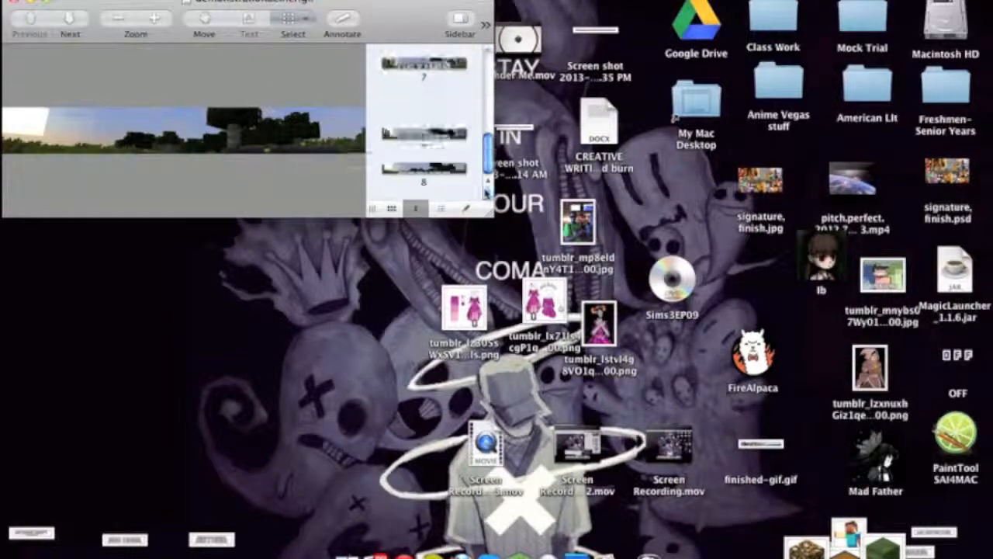
{"action": "left_click_drag", "start_coordinate": [487, 166], "coordinate": [487, 101]}
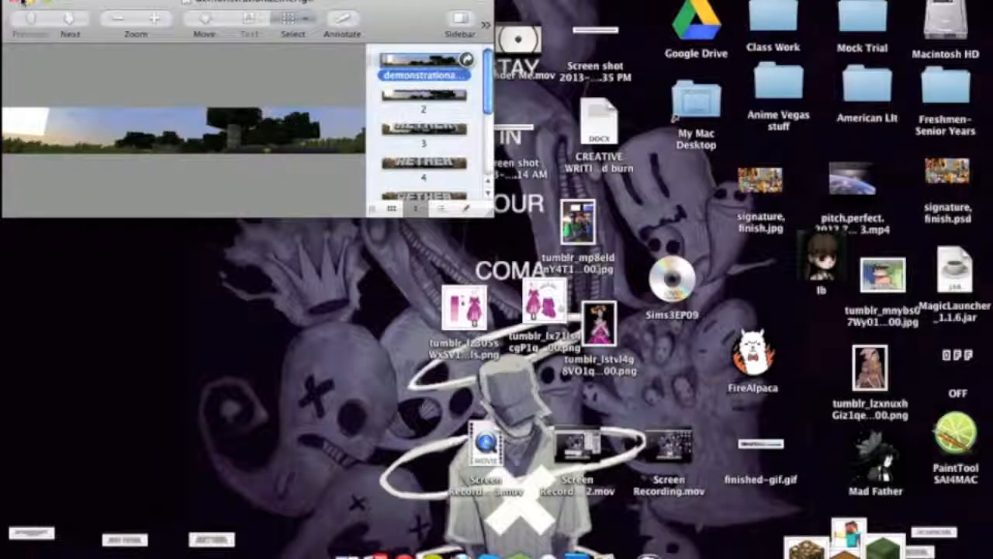
{"action": "left_click", "coordinate": [16, 3]}
Move demonstrationaether.gif to the other side of the desktop and open it in a Chrome window to watch the animation.
{"action": "left_click_drag", "start_coordinate": [367, 29], "coordinate": [809, 360]}
{"action": "left_click", "coordinate": [405, 556]}
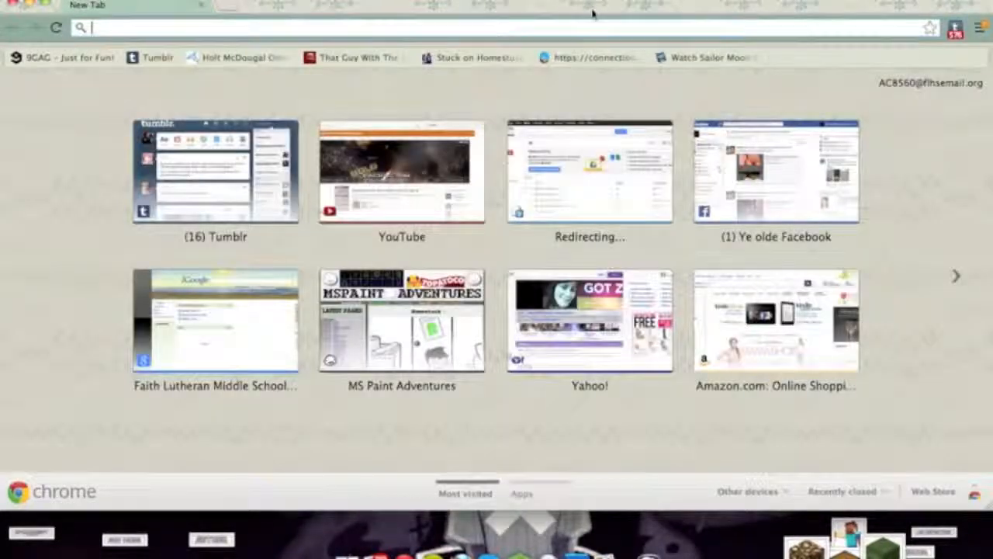
{"action": "left_click_drag", "start_coordinate": [592, 13], "coordinate": [368, 13]}
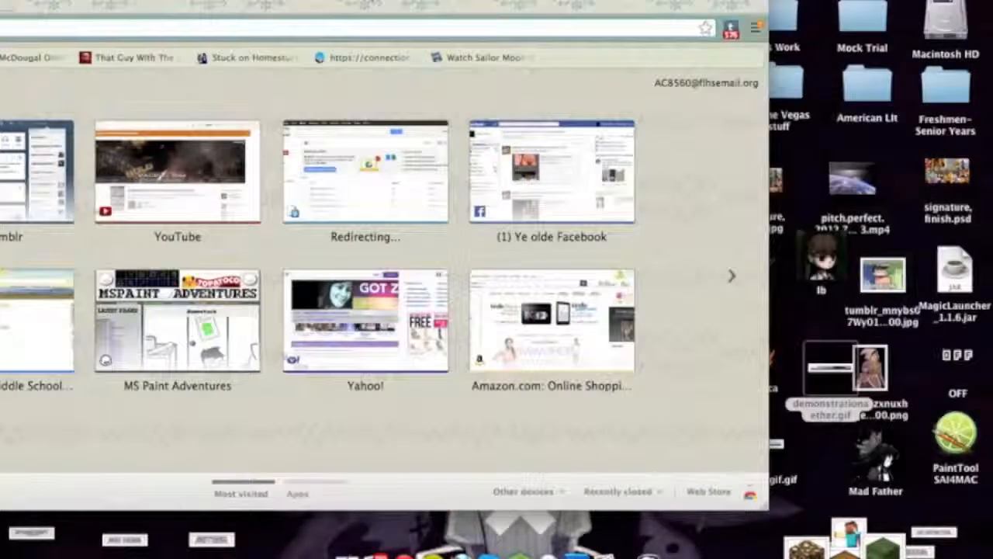
{"action": "left_click_drag", "start_coordinate": [834, 365], "coordinate": [363, 289]}
{"action": "left_click_drag", "start_coordinate": [393, 2], "coordinate": [660, 4]}
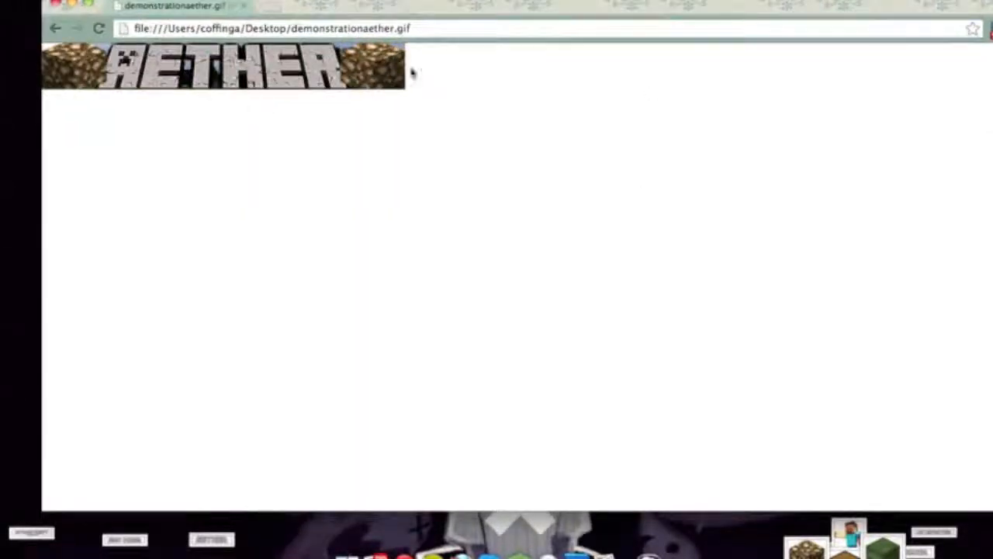